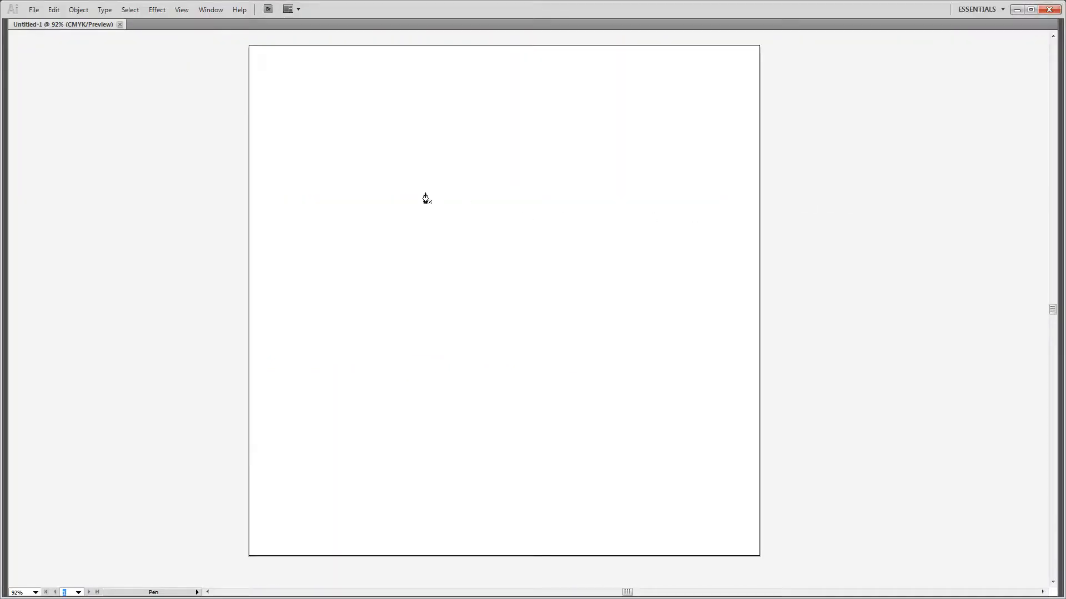
Step: Look at the simple character motion graphics reference in the browser, return to Illustrator and show the hidden tool panels
{"action": "key", "text": "alt+Tab"}
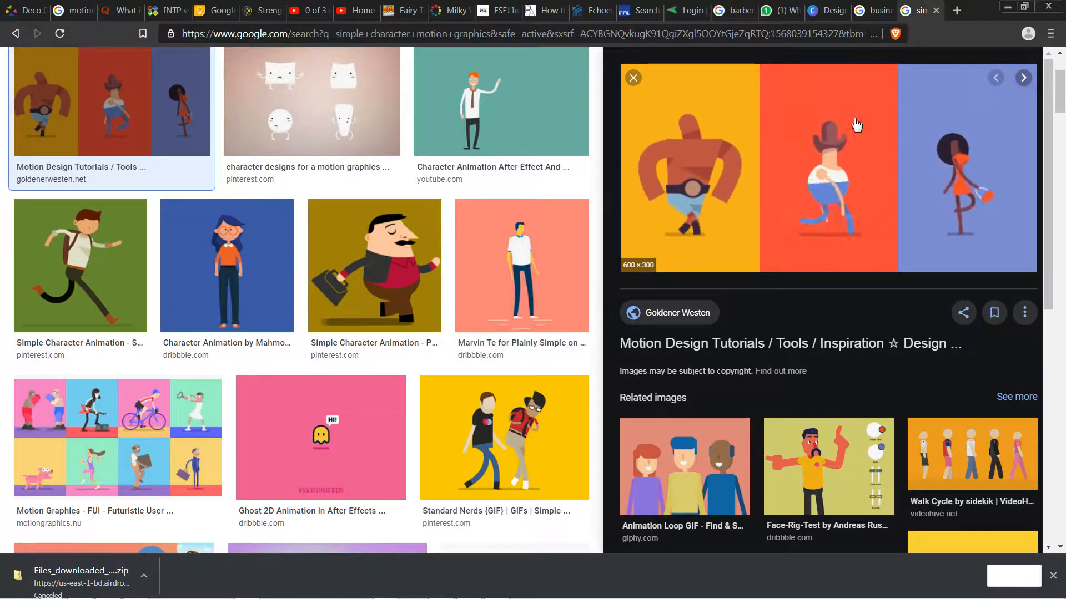
{"action": "key", "text": "alt+Tab"}
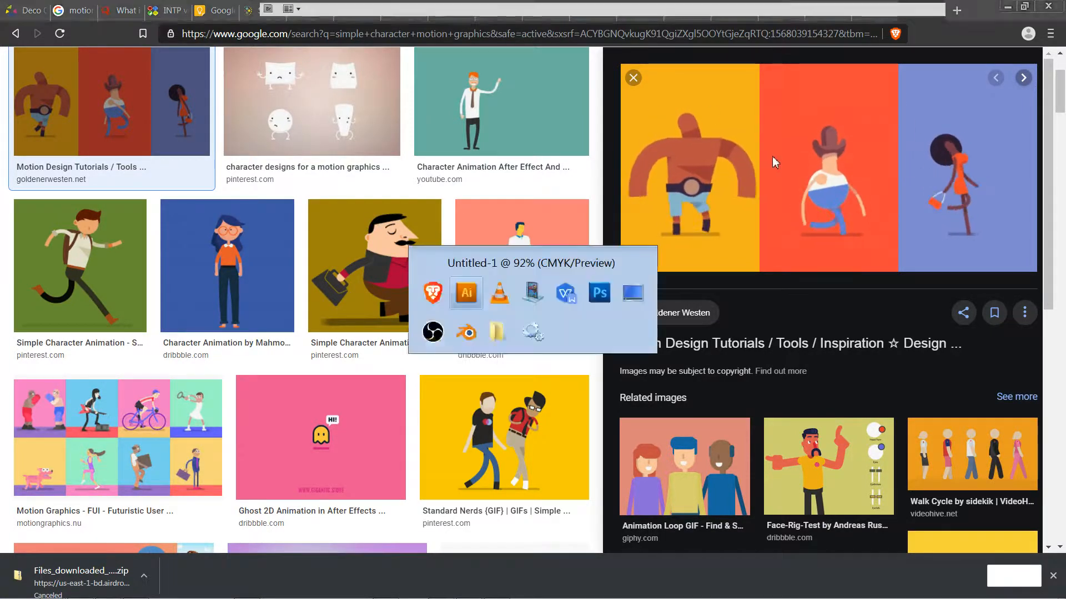
{"action": "key", "text": "Tab"}
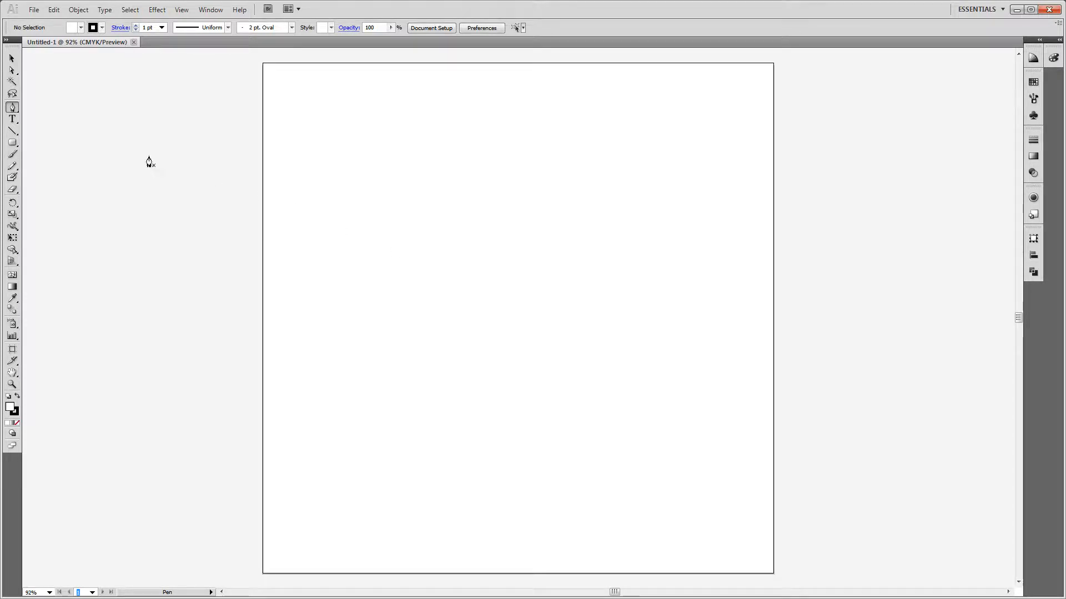
Step: Create a rounded rectangle about 79 by 110 px with a 50 px corner radius in the artboard's upper left area
{"action": "left_click_drag", "start_coordinate": [12, 143], "coordinate": [46, 158]}
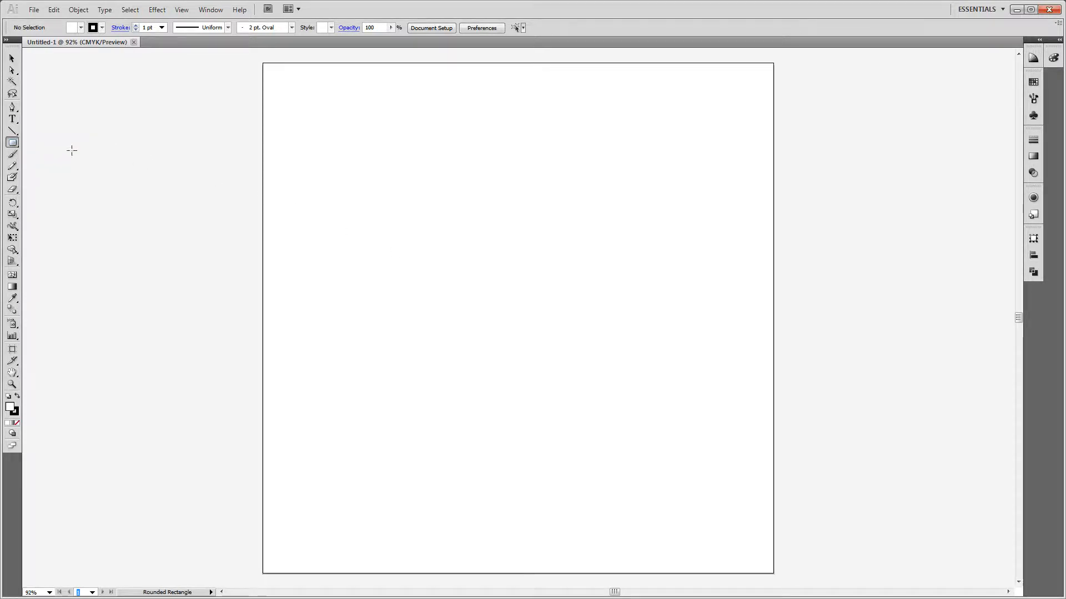
{"action": "left_click", "coordinate": [394, 177]}
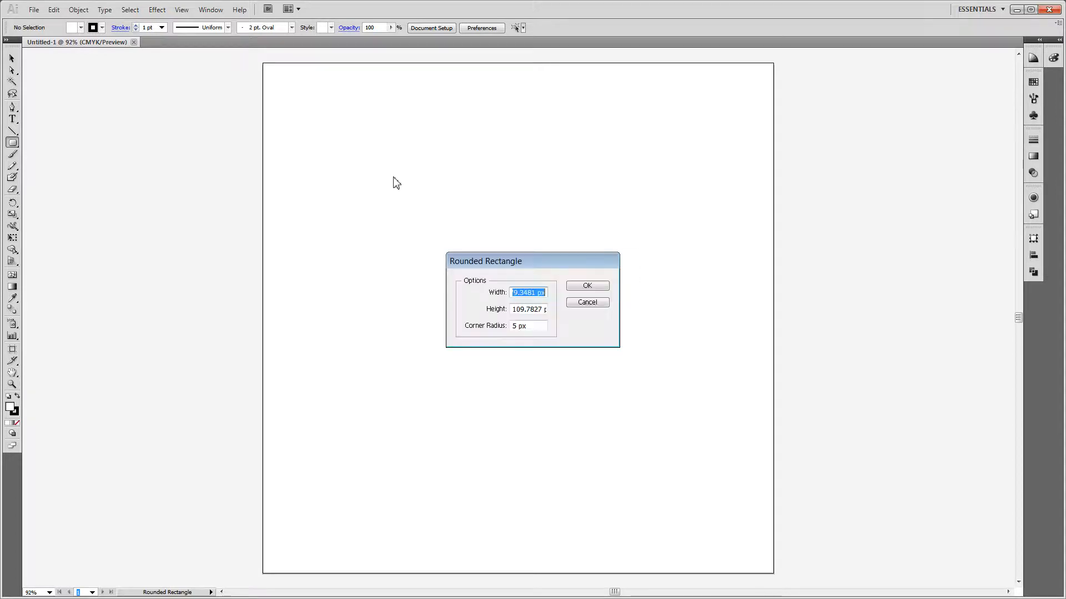
{"action": "left_click", "coordinate": [517, 327]}
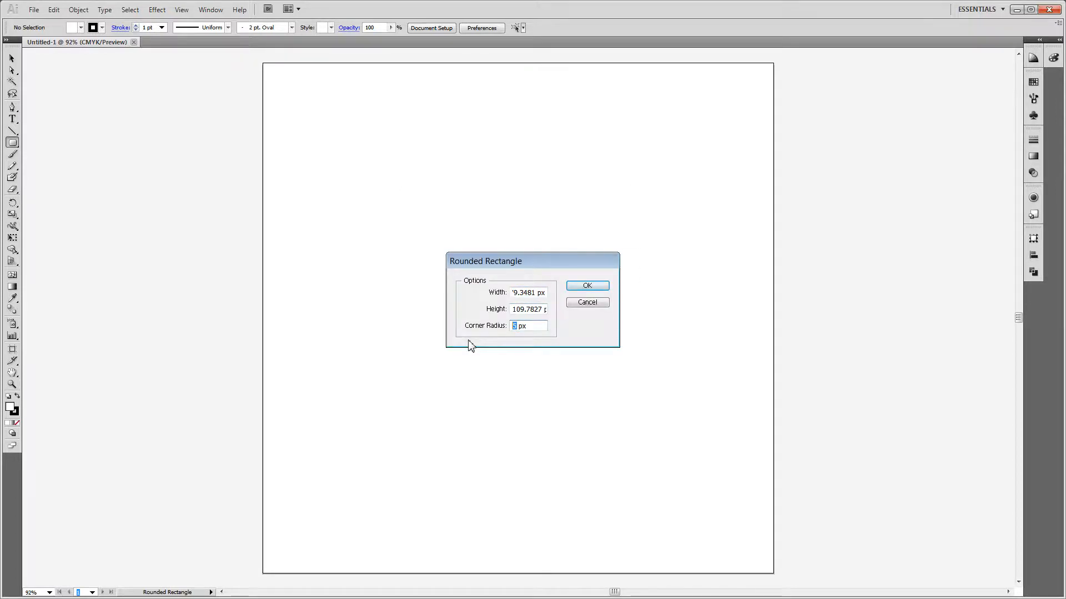
{"action": "type", "text": "50"}
{"action": "key", "text": "Return"}
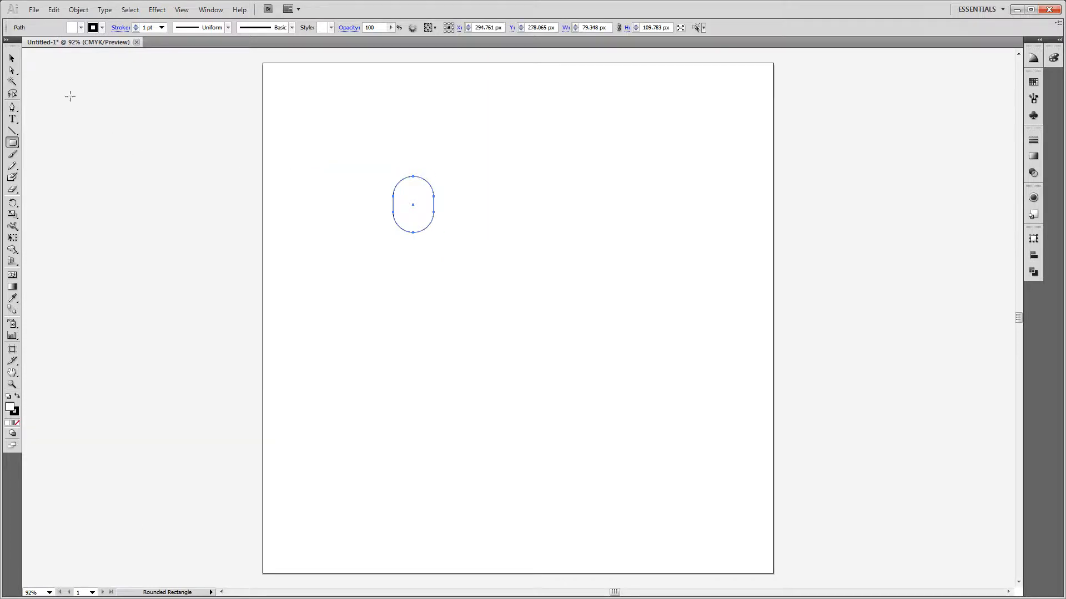
Step: Select the rounded rectangle on the artboard and delete it
{"action": "left_click", "coordinate": [11, 57]}
{"action": "left_click", "coordinate": [117, 141]}
{"action": "left_click", "coordinate": [394, 189]}
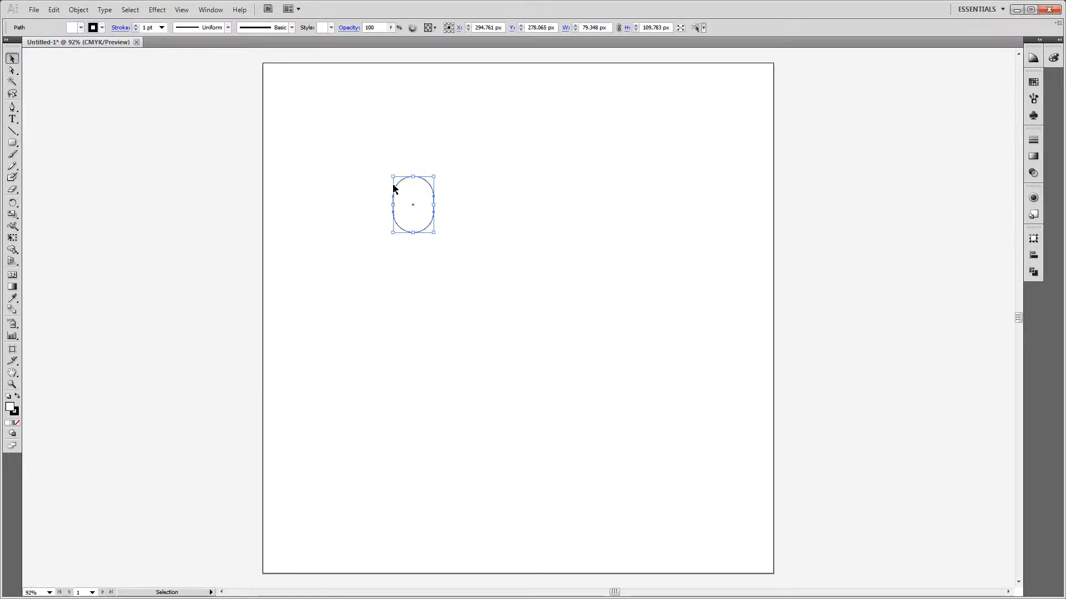
{"action": "left_click", "coordinate": [394, 189]}
{"action": "left_click_drag", "start_coordinate": [372, 158], "coordinate": [474, 288]}
{"action": "key", "text": "Delete"}
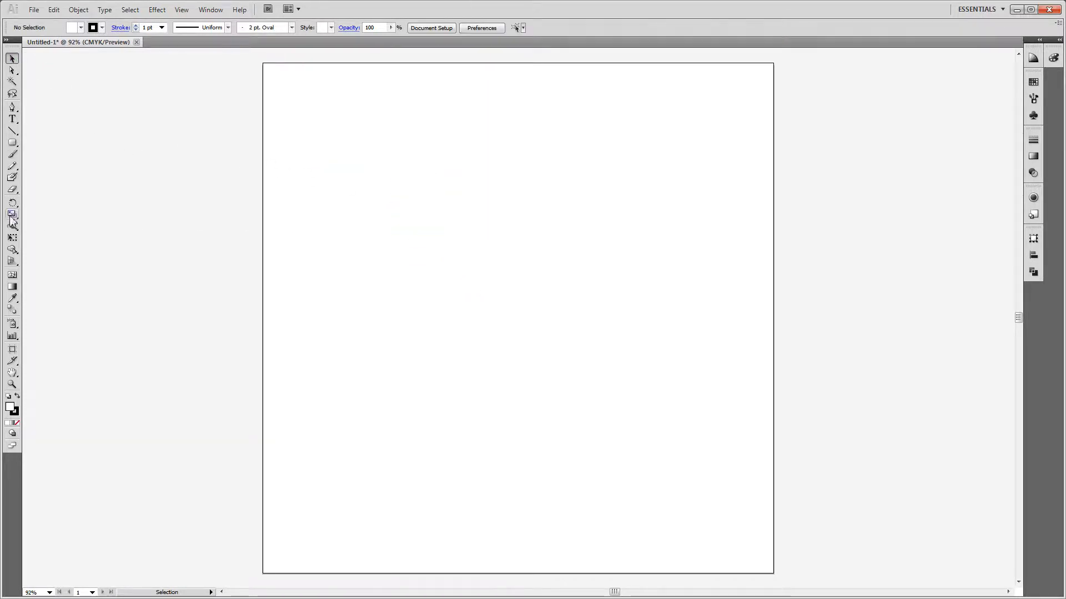
Step: Draw a small, upright rounded rectangle for the head in the artboard's upper left area and deselect it
{"action": "left_click", "coordinate": [12, 142]}
{"action": "left_click_drag", "start_coordinate": [451, 199], "coordinate": [388, 194]}
{"action": "key", "text": "v"}
{"action": "left_click", "coordinate": [373, 228]}
{"action": "left_click", "coordinate": [391, 240]}
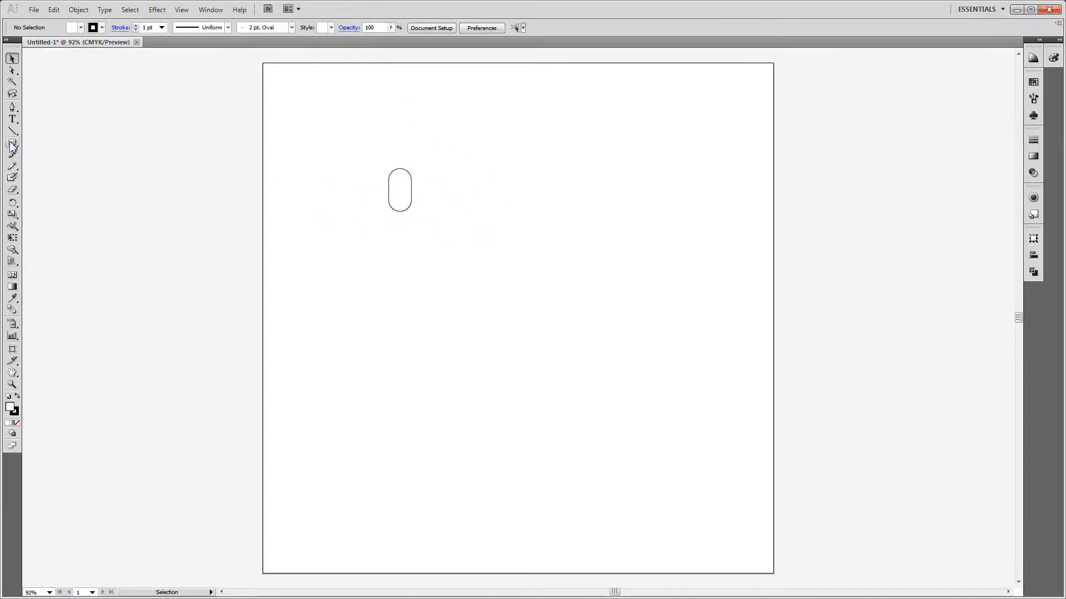
Step: Start the torso with the Pen tool by drawing a horizontal top edge about 87 px long, below and right of the head
{"action": "left_click", "coordinate": [13, 107]}
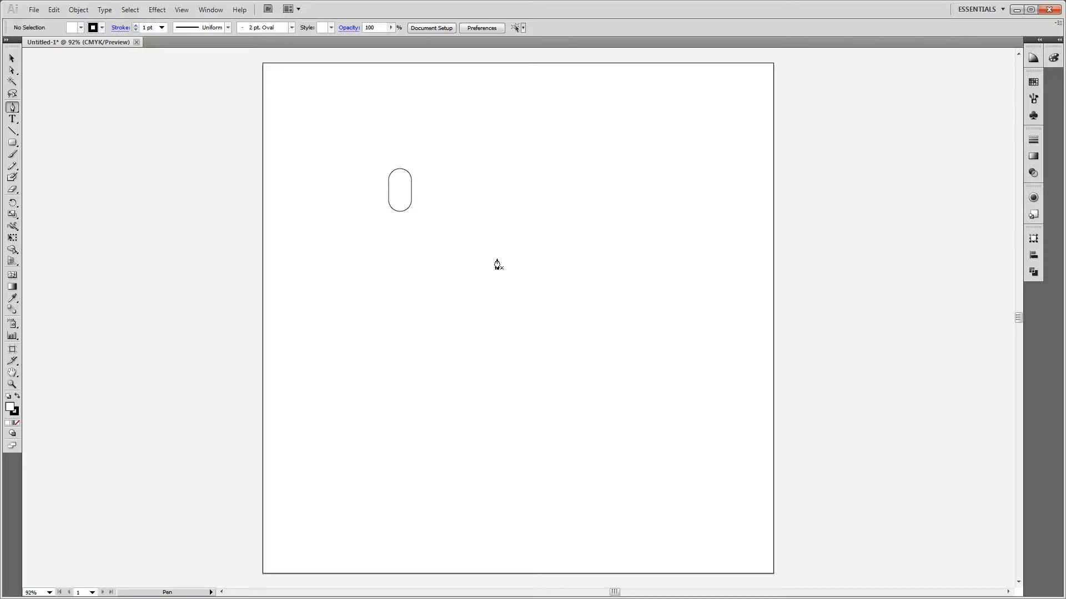
{"action": "left_click", "coordinate": [481, 220]}
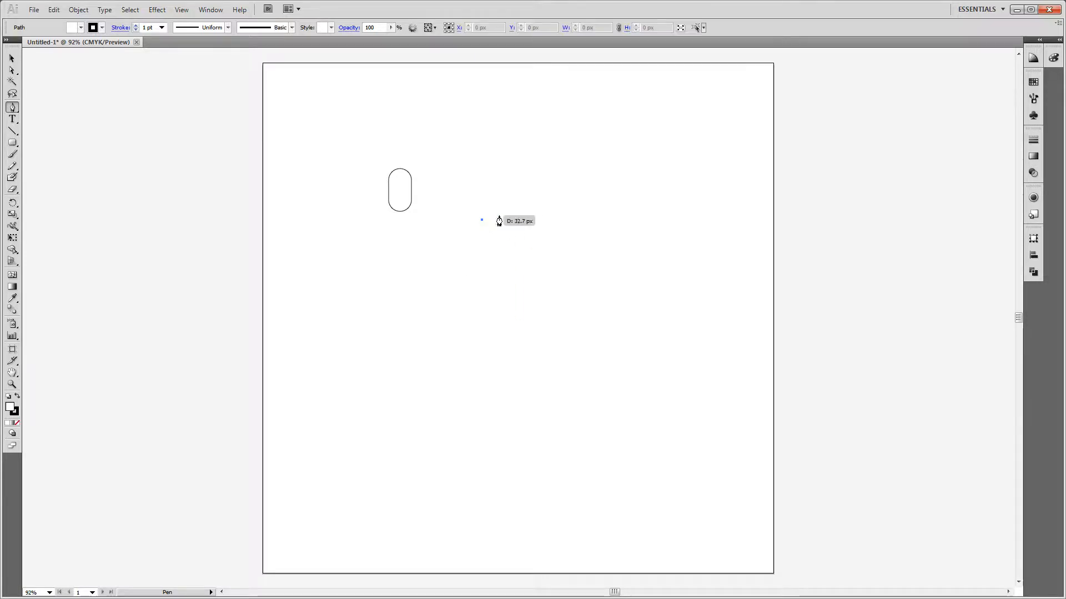
{"action": "left_click", "coordinate": [546, 220]}
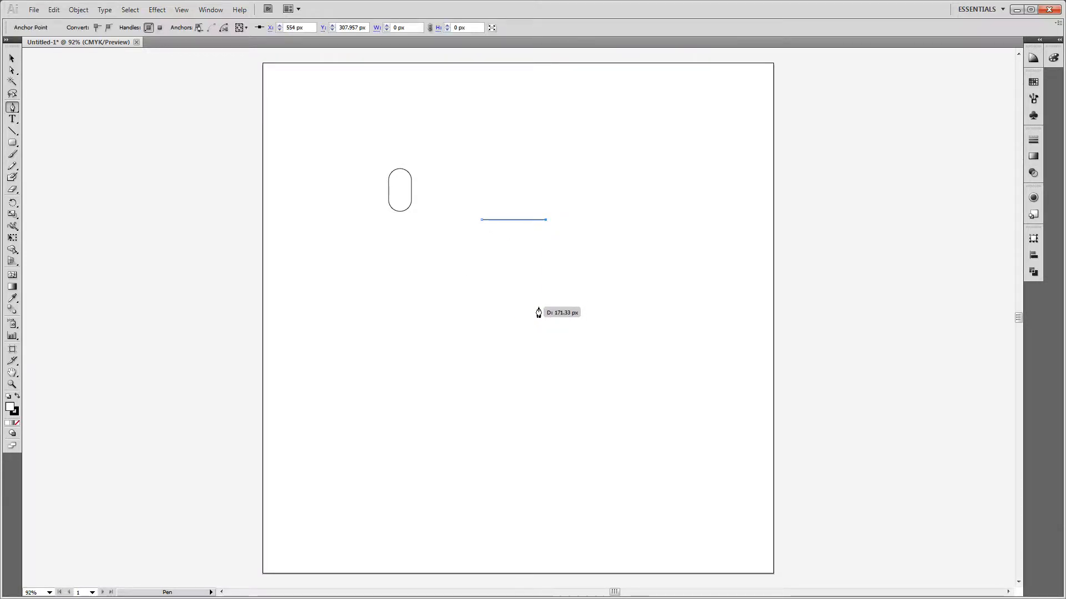
{"action": "key", "text": "ctrl+z"}
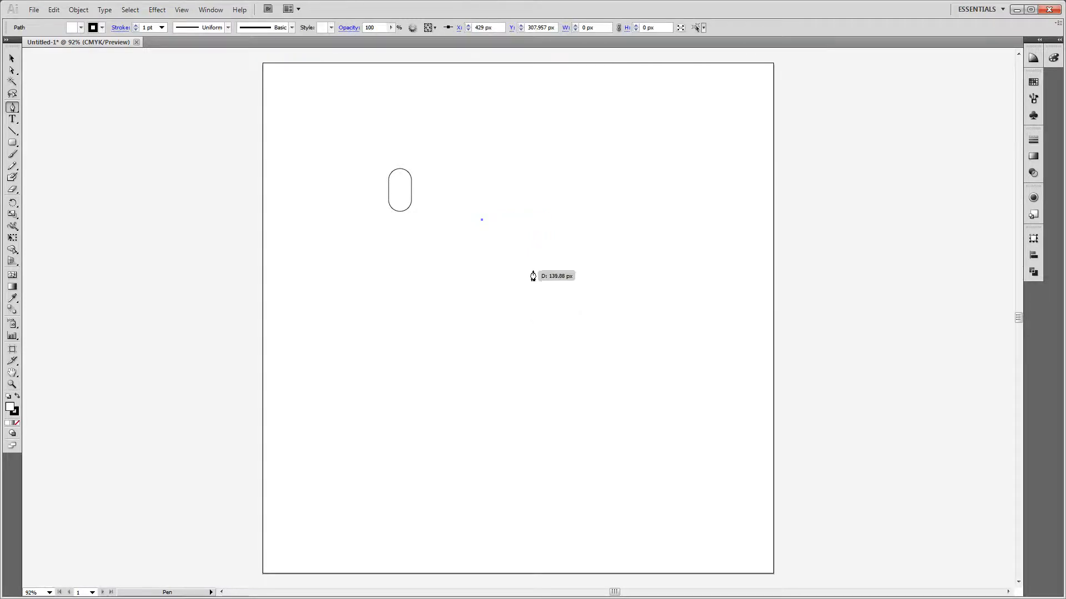
{"action": "left_click", "coordinate": [525, 222]}
{"action": "key", "text": "ctrl+z"}
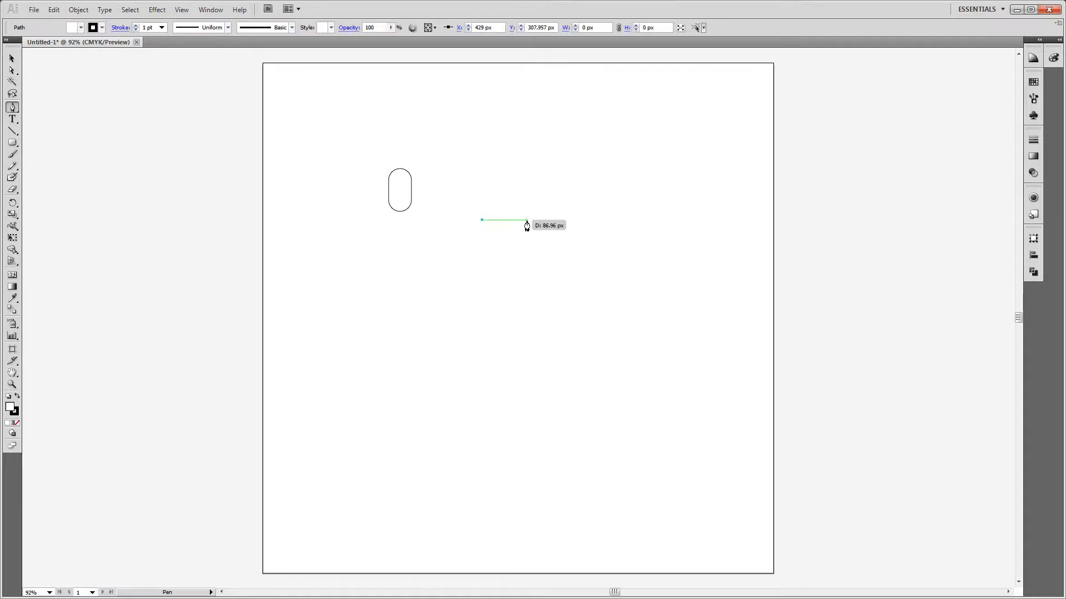
{"action": "left_click", "coordinate": [526, 220]}
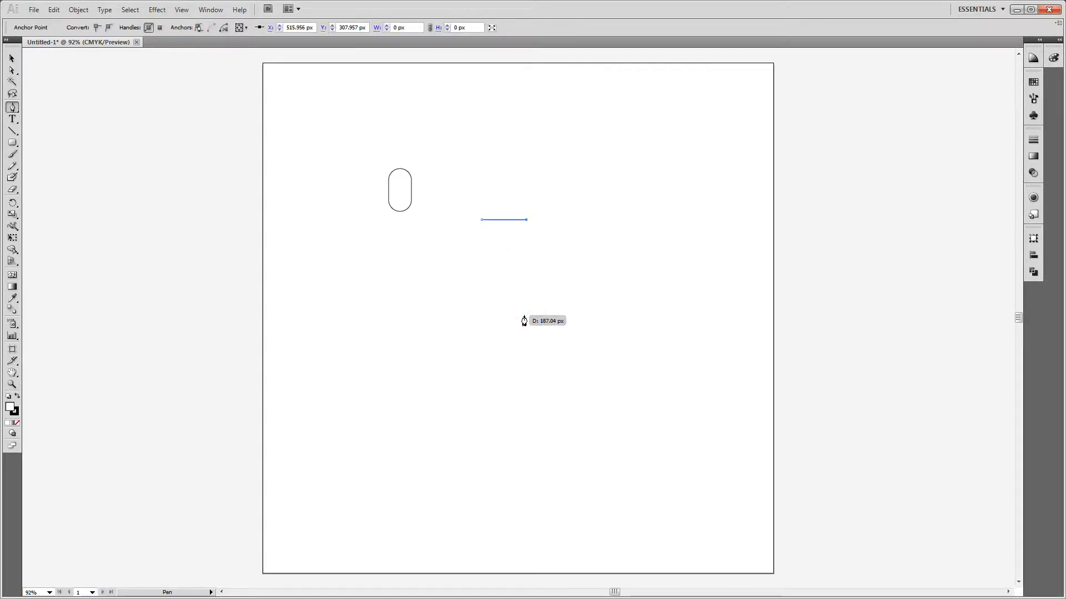
Step: Draw the torso's curved right side about 192 px tall, a bottom edge about 57 px long, and close the path
{"action": "mouse_move", "coordinate": [521, 318]}
{"action": "left_mouse_down"}
{"action": "mouse_move", "coordinate": [518, 344]}
{"action": "mouse_move", "coordinate": [512, 327]}
{"action": "left_mouse_up"}
{"action": "key", "text": "ctrl+z"}
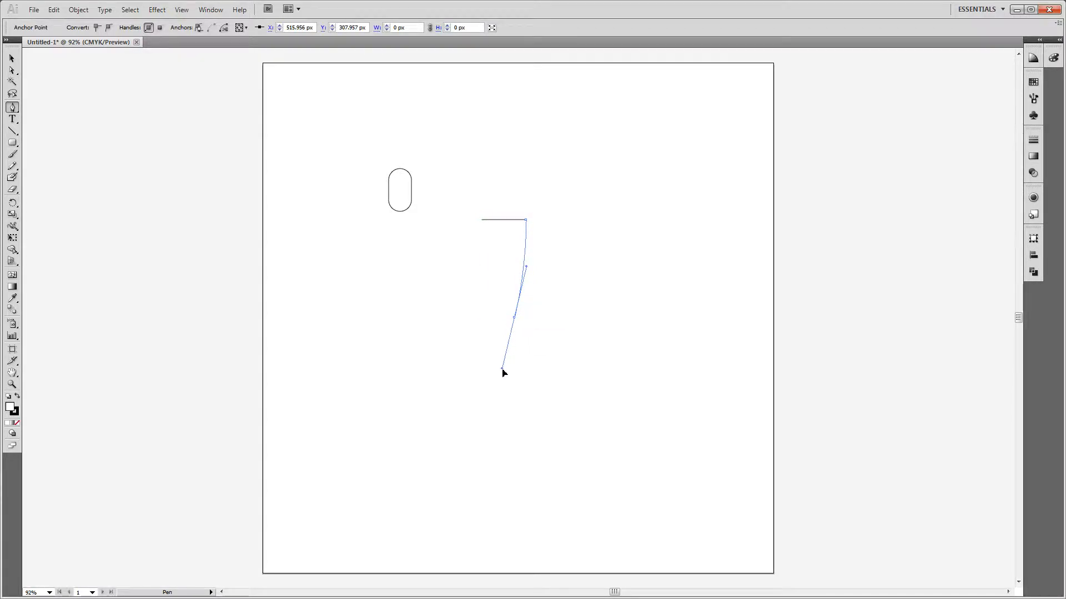
{"action": "left_click_drag", "start_coordinate": [514, 317], "coordinate": [513, 317]}
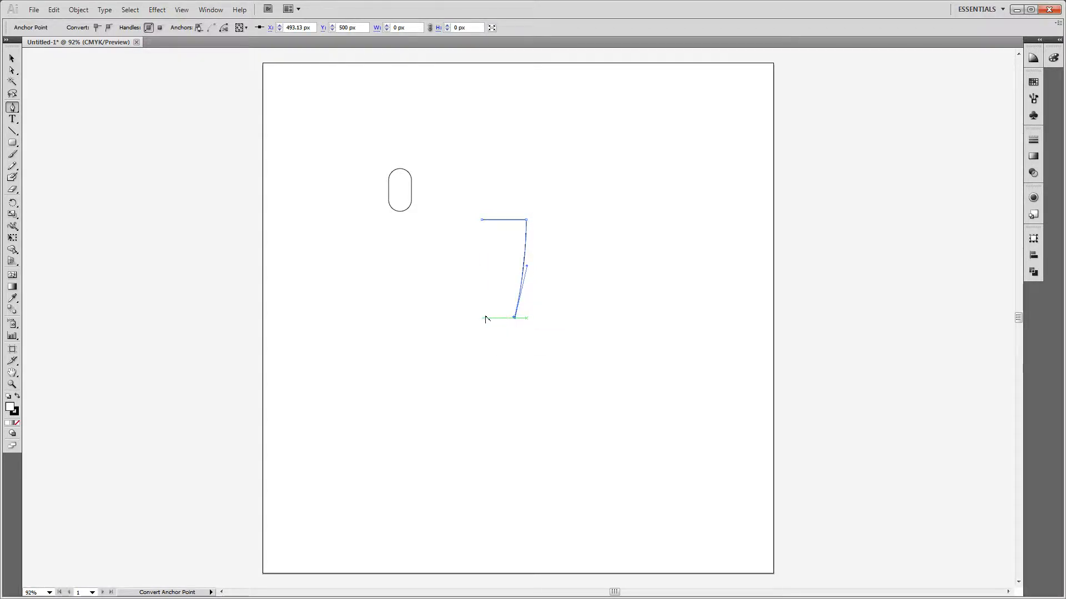
{"action": "left_click", "coordinate": [486, 318]}
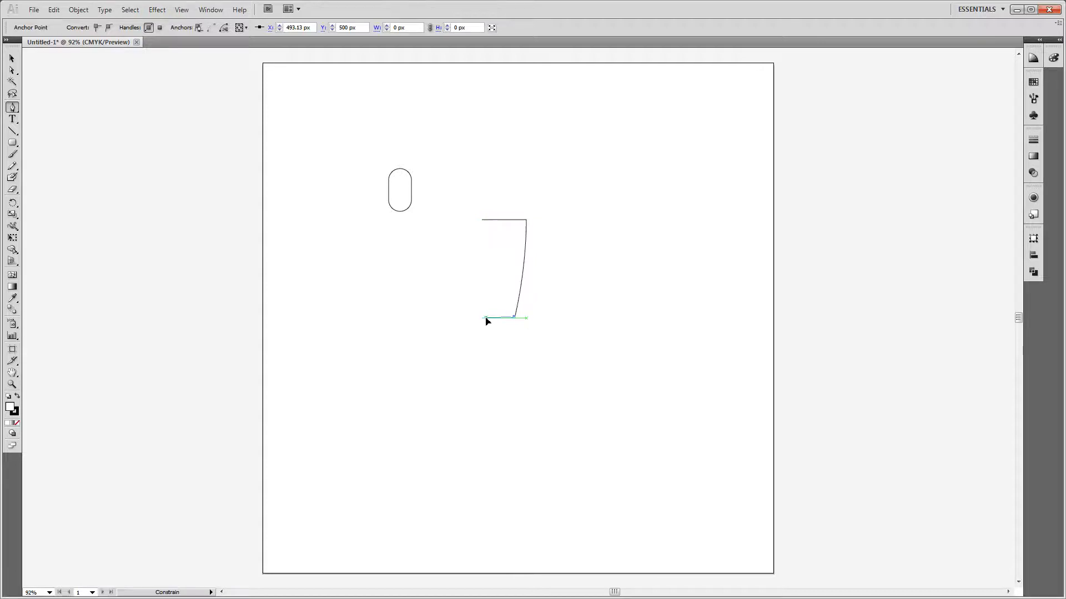
{"action": "left_click", "coordinate": [481, 222]}
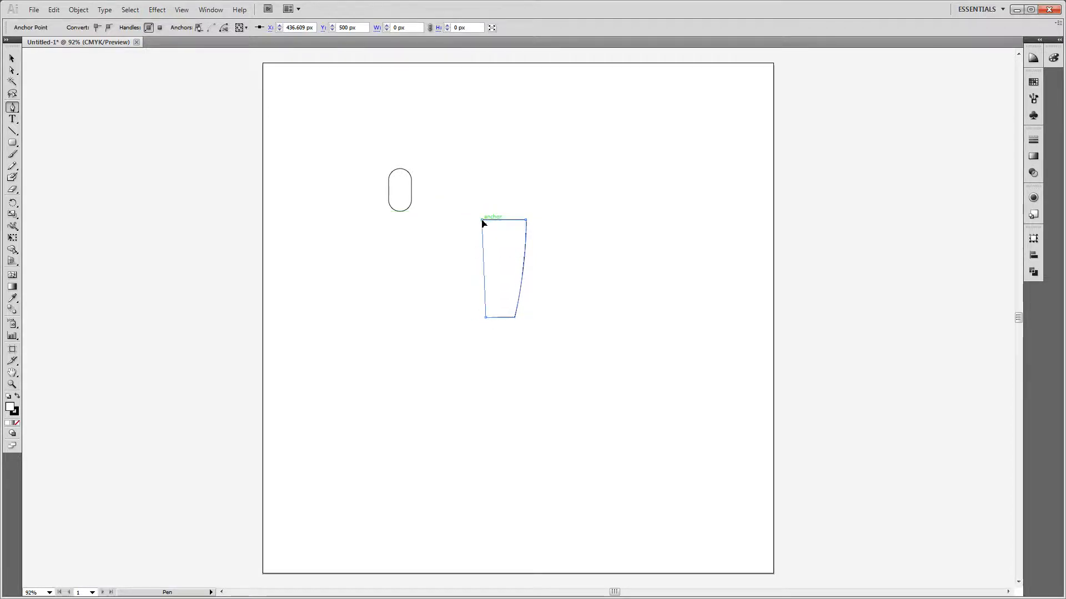
{"action": "key", "text": "v"}
{"action": "left_click", "coordinate": [566, 214]}
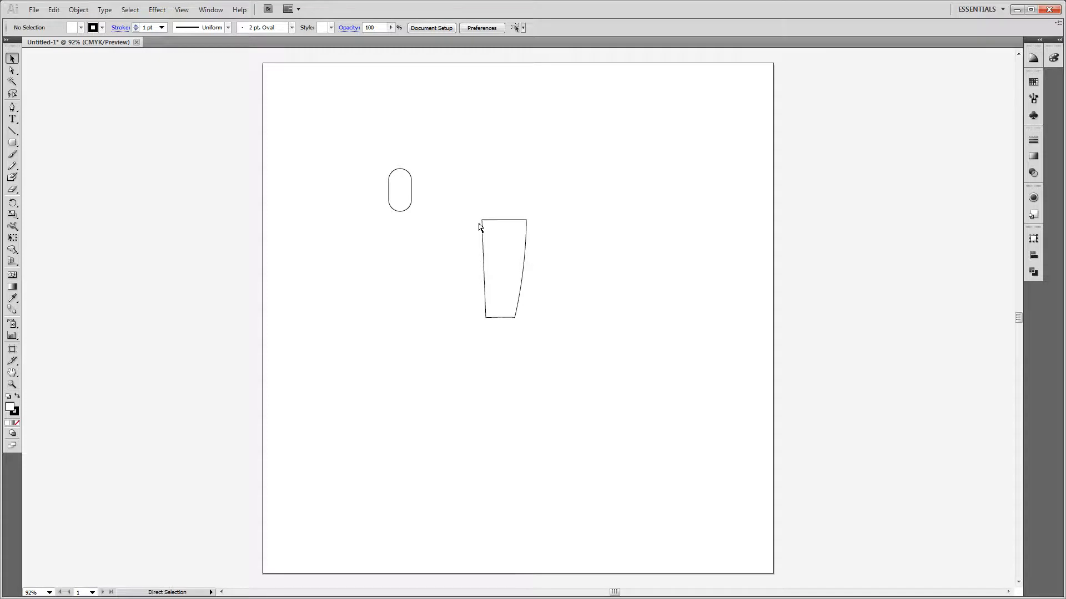
Step: Move the head shape centrally above the torso, leaving a small gap for the neck
{"action": "key", "text": "ctrl+1"}
{"action": "left_click_drag", "start_coordinate": [403, 180], "coordinate": [515, 196]}
{"action": "left_click", "coordinate": [533, 190]}
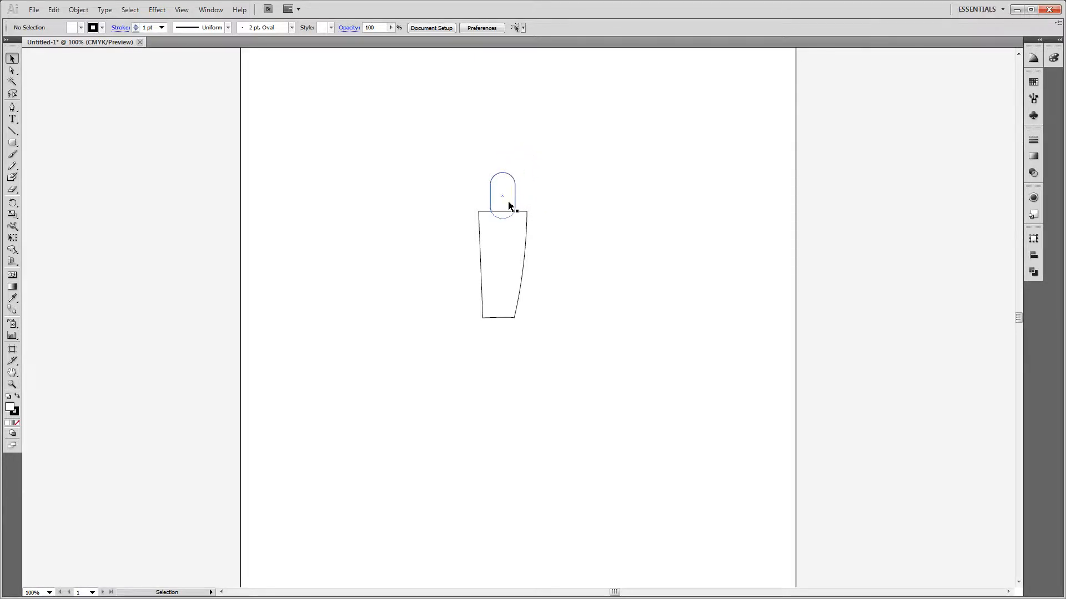
{"action": "left_click_drag", "start_coordinate": [509, 205], "coordinate": [509, 189]}
{"action": "left_click", "coordinate": [547, 176]}
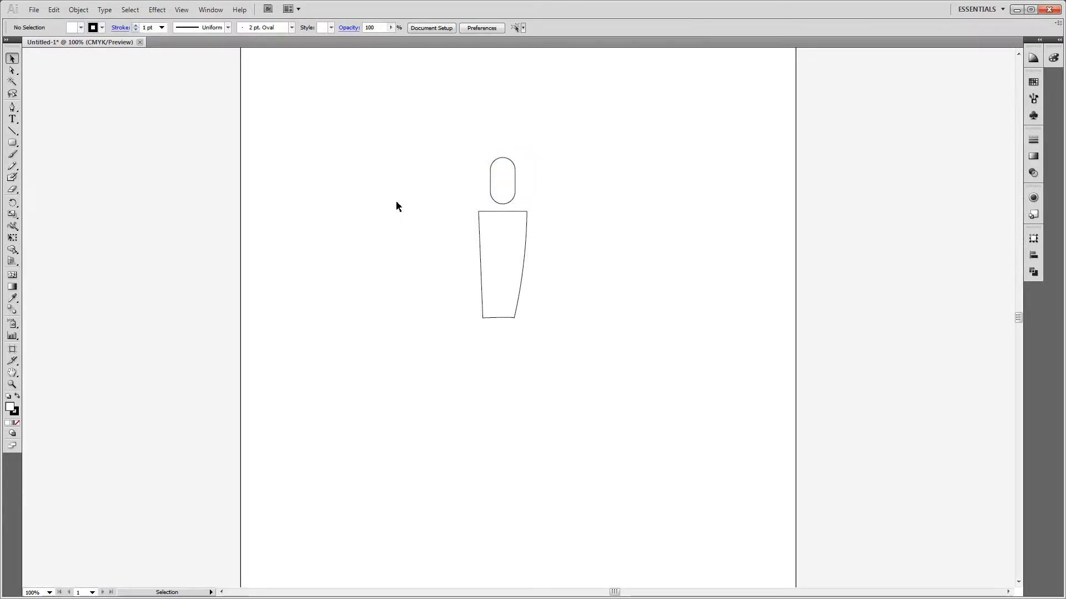
Step: Draw a narrow rounded rectangle about 14 by 43 px as the neck, overlapping the head and the torso
{"action": "left_click", "coordinate": [14, 143]}
{"action": "left_click_drag", "start_coordinate": [496, 201], "coordinate": [504, 225]}
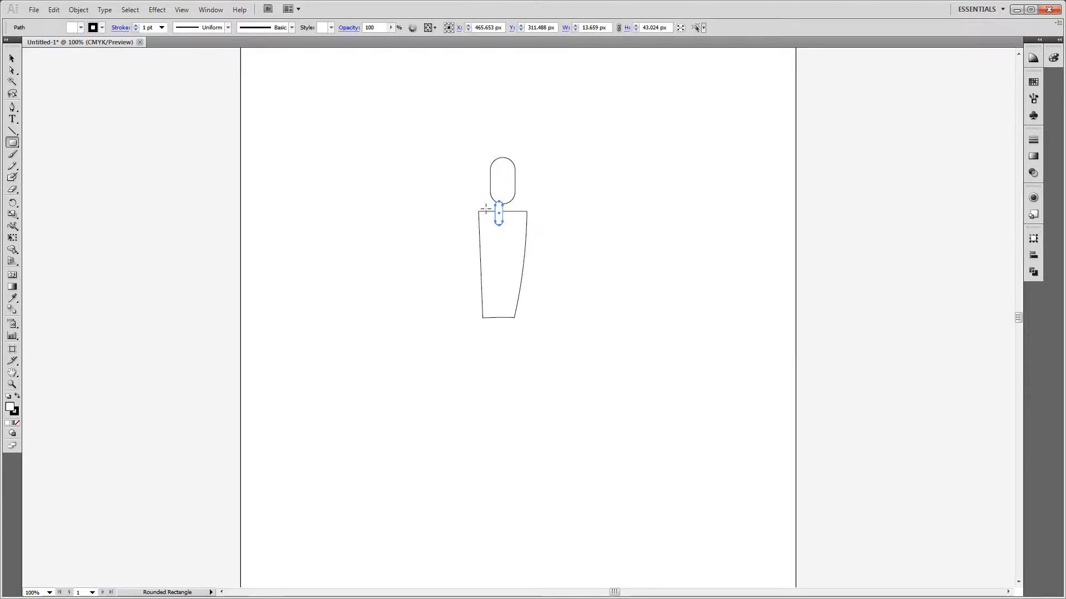
{"action": "key", "text": "v"}
{"action": "left_click", "coordinate": [546, 196]}
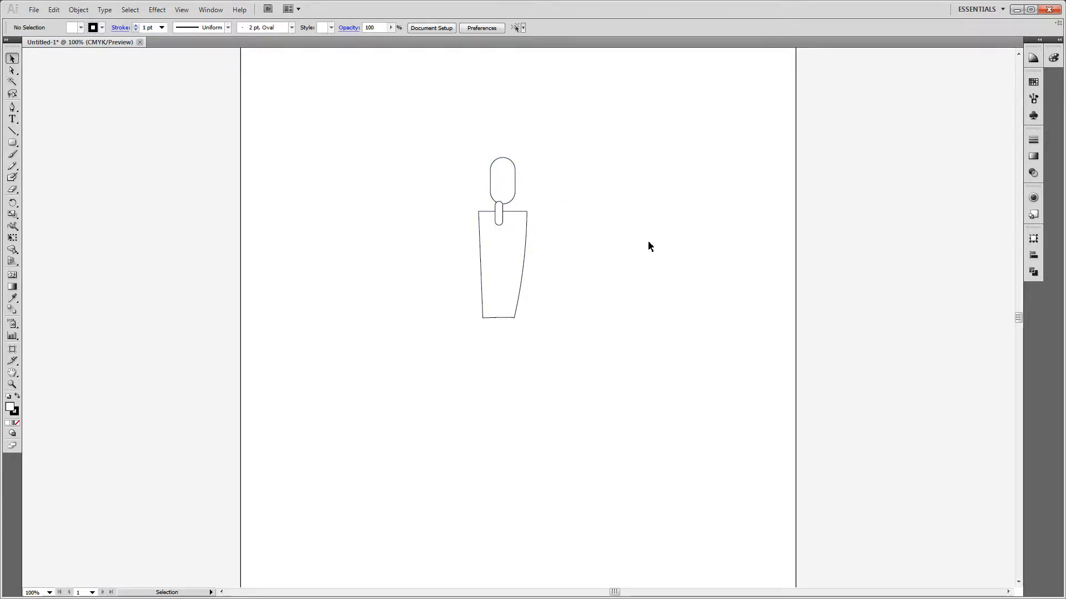
Step: Show the Layers panel and move the neck slightly up and right to centre it under the head
{"action": "key", "text": "F7"}
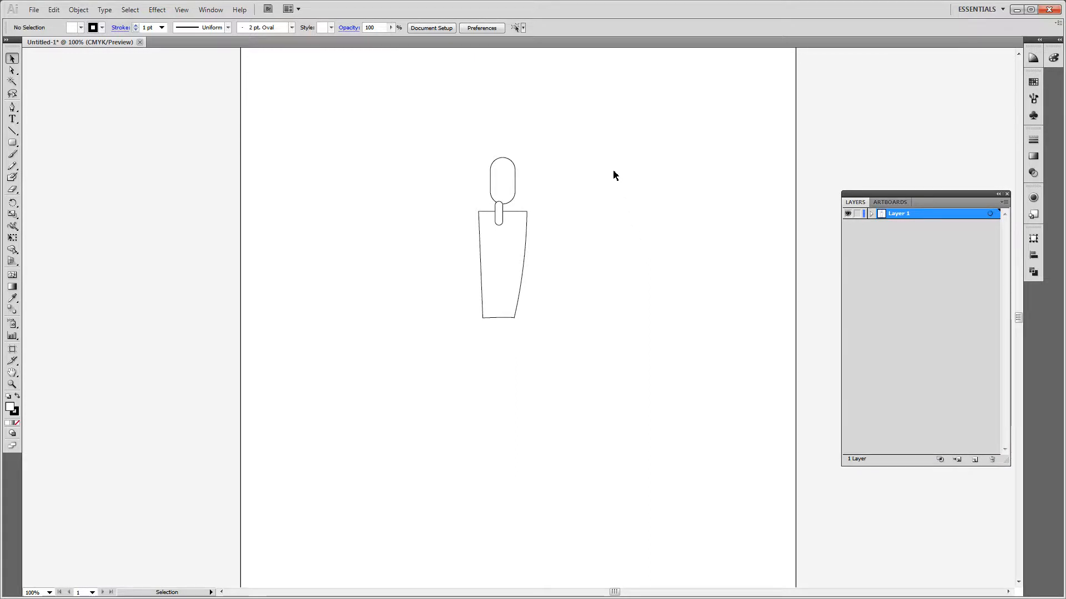
{"action": "left_click_drag", "start_coordinate": [499, 217], "coordinate": [503, 212]}
{"action": "left_click", "coordinate": [571, 192]}
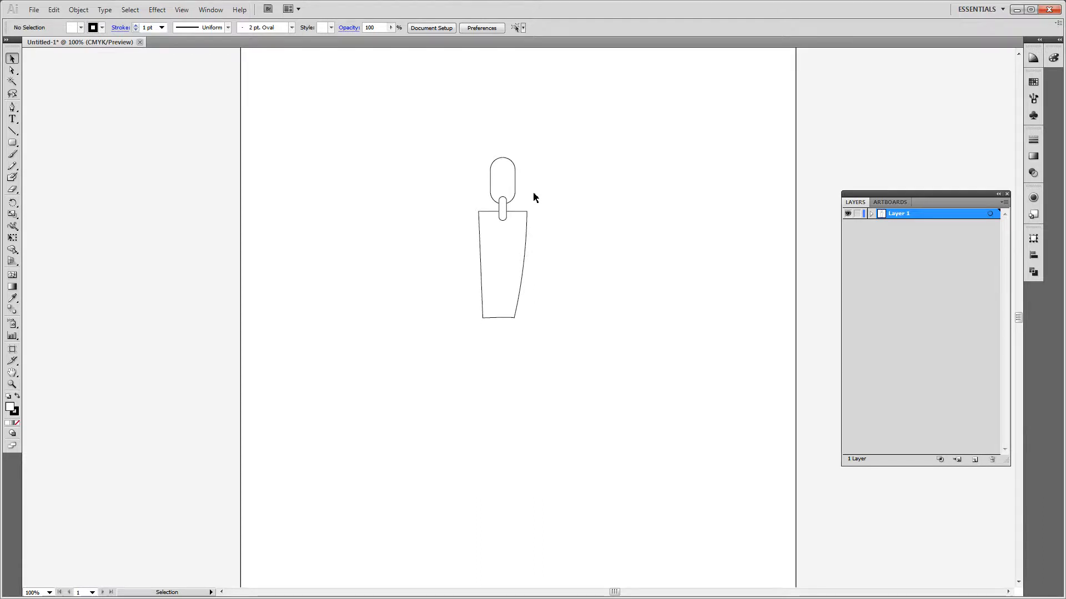
Step: Send the neck shape to the back, behind the head and torso, and deselect it
{"action": "key", "text": "a"}
{"action": "left_click", "coordinate": [505, 210]}
{"action": "key", "text": "ctrl+shift+["}
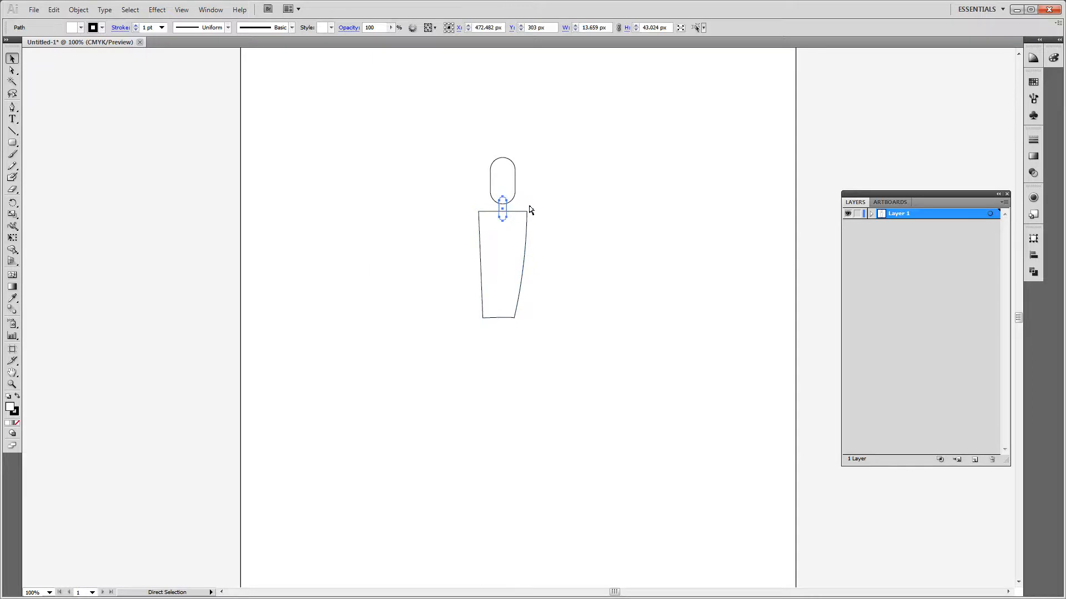
{"action": "left_click", "coordinate": [552, 204]}
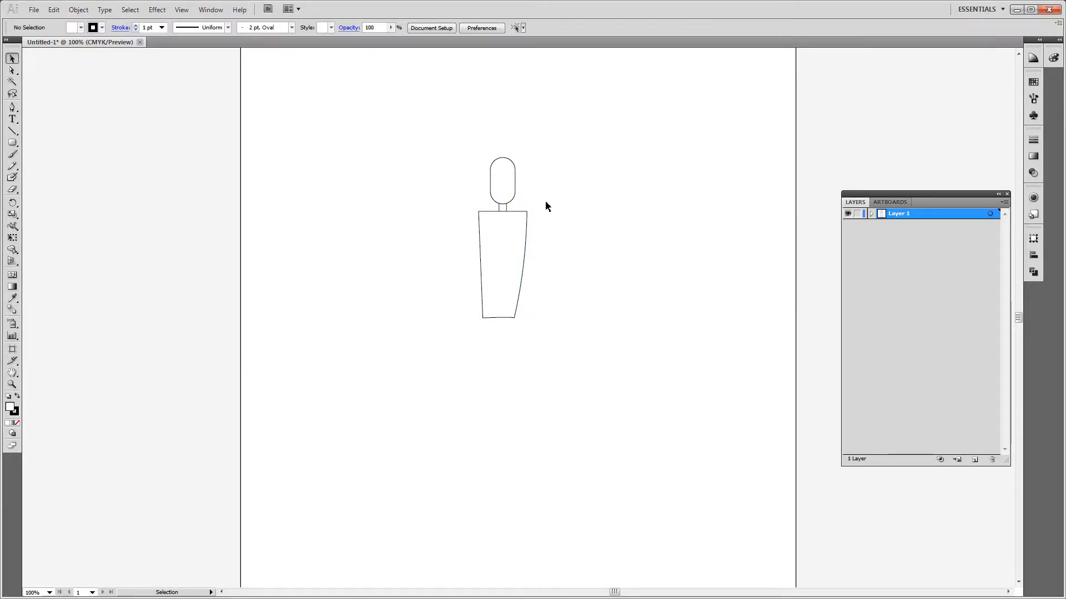
Step: Move the torso's top-left anchor point 10 px to the right with the Direct Selection tool
{"action": "key", "text": "ctrl+plus"}
{"action": "key", "text": "ctrl+plus"}
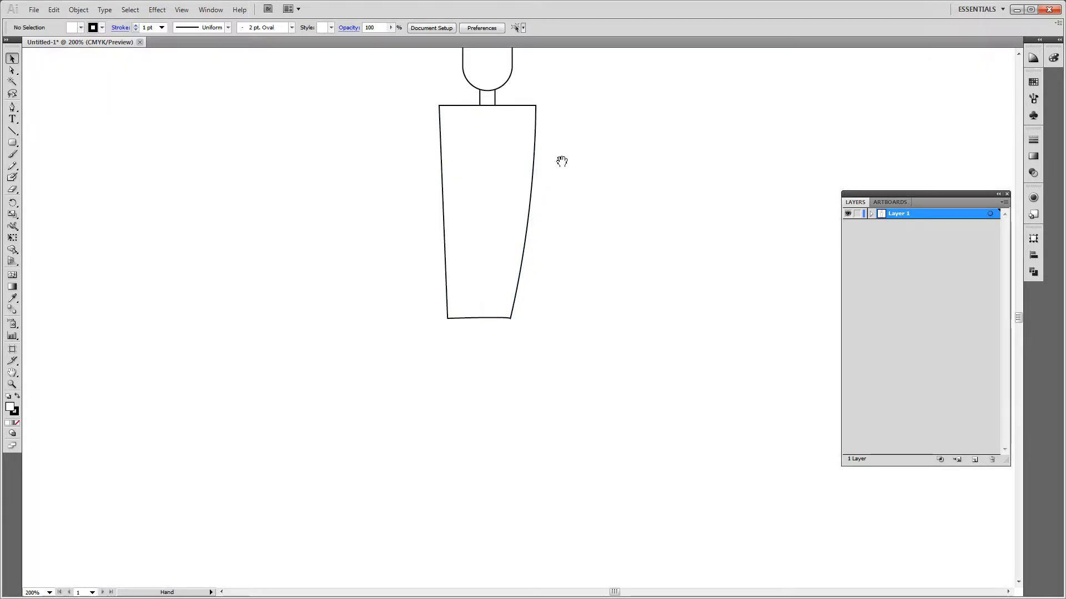
{"action": "key", "text": "ctrl+plus"}
{"action": "key", "text": "p"}
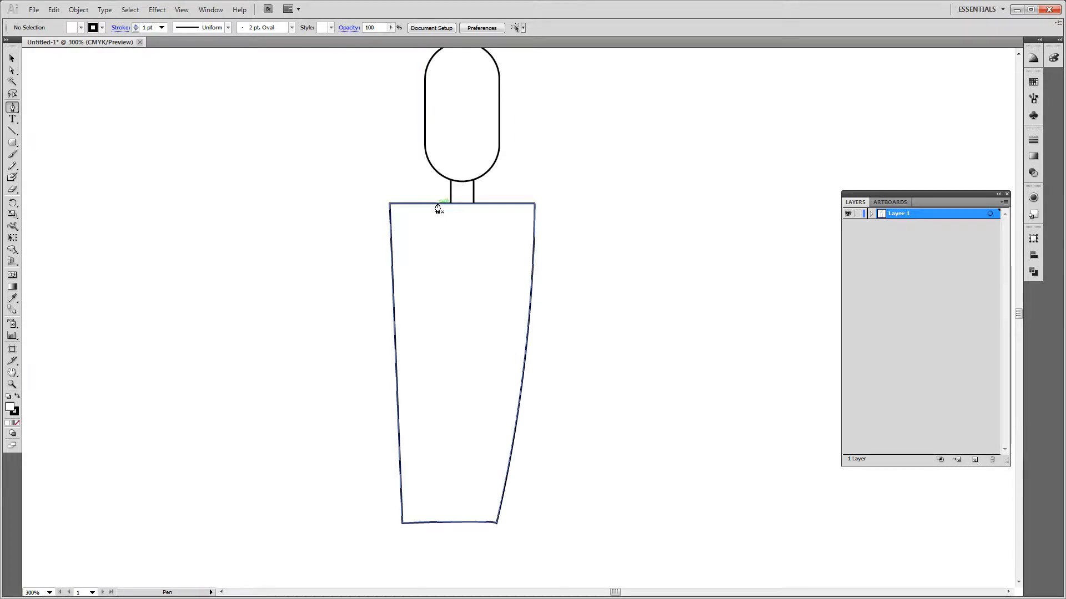
{"action": "key", "text": "a"}
{"action": "left_click_drag", "start_coordinate": [374, 191], "coordinate": [415, 232]}
{"action": "key", "text": "shift+Right"}
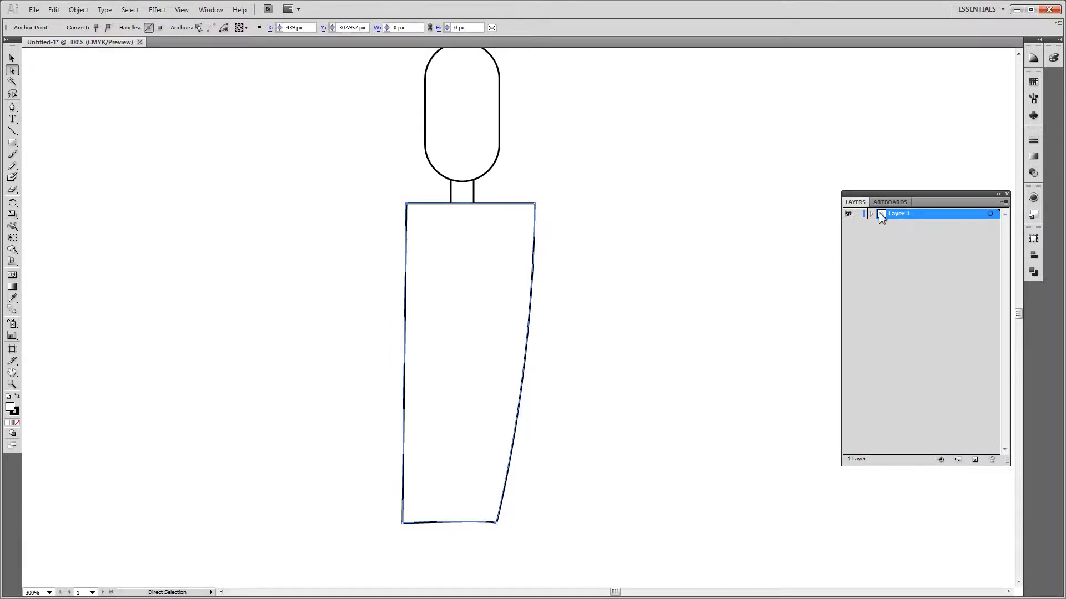
Step: Expand Layer 1 to list its paths, and move the torso's two right-side anchor points 5 px left
{"action": "left_click", "coordinate": [872, 213]}
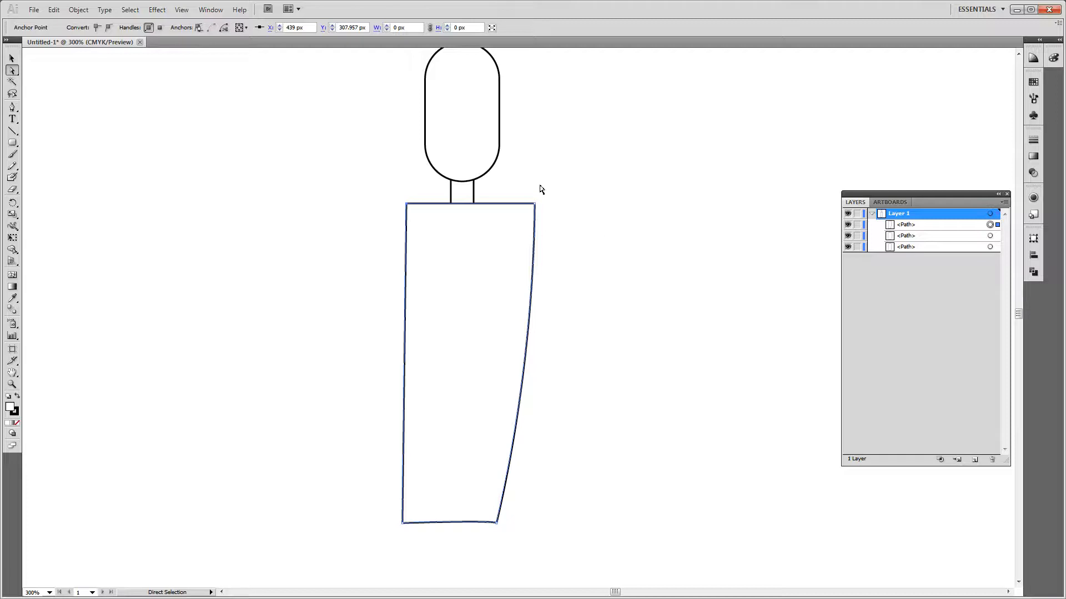
{"action": "left_click_drag", "start_coordinate": [565, 200], "coordinate": [466, 565]}
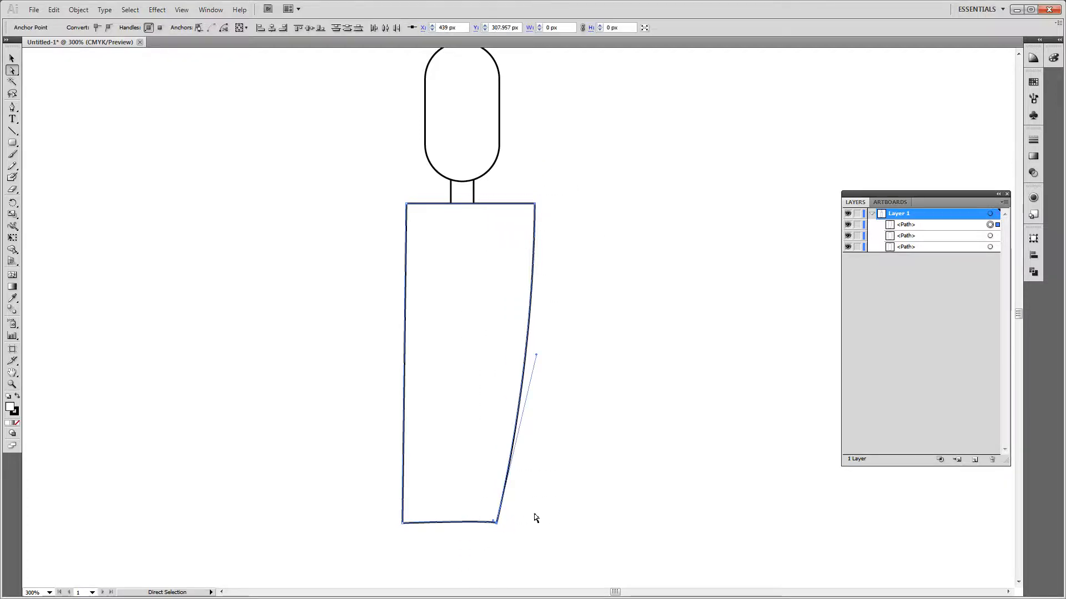
{"action": "key", "text": "Left"}
{"action": "key", "text": "Left"}
{"action": "key", "text": "Left"}
{"action": "key", "text": "Left"}
{"action": "key", "text": "Left"}
Step: Shorten the torso by moving its two bottom anchor points 60 px up
{"action": "left_click", "coordinate": [348, 488]}
{"action": "left_click_drag", "start_coordinate": [335, 479], "coordinate": [528, 565]}
{"action": "key", "text": "shift+Up"}
{"action": "key", "text": "shift+Up"}
{"action": "key", "text": "shift+Up"}
{"action": "key", "text": "shift+Up"}
{"action": "key", "text": "shift+Up"}
{"action": "key", "text": "shift+Up"}
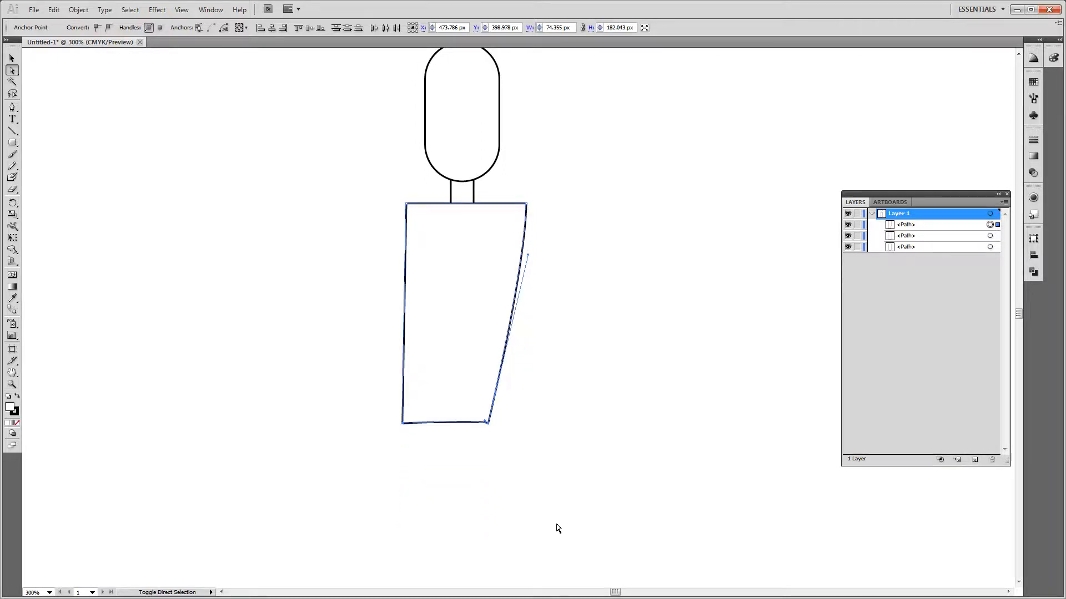
Step: Move the torso's two bottom anchor points 10 px right and 20 px up
{"action": "key", "text": "shift+Right"}
{"action": "key", "text": "shift+Right"}
{"action": "key", "text": "shift+Up"}
{"action": "key", "text": "shift+Up"}
{"action": "key", "text": "shift+Left"}
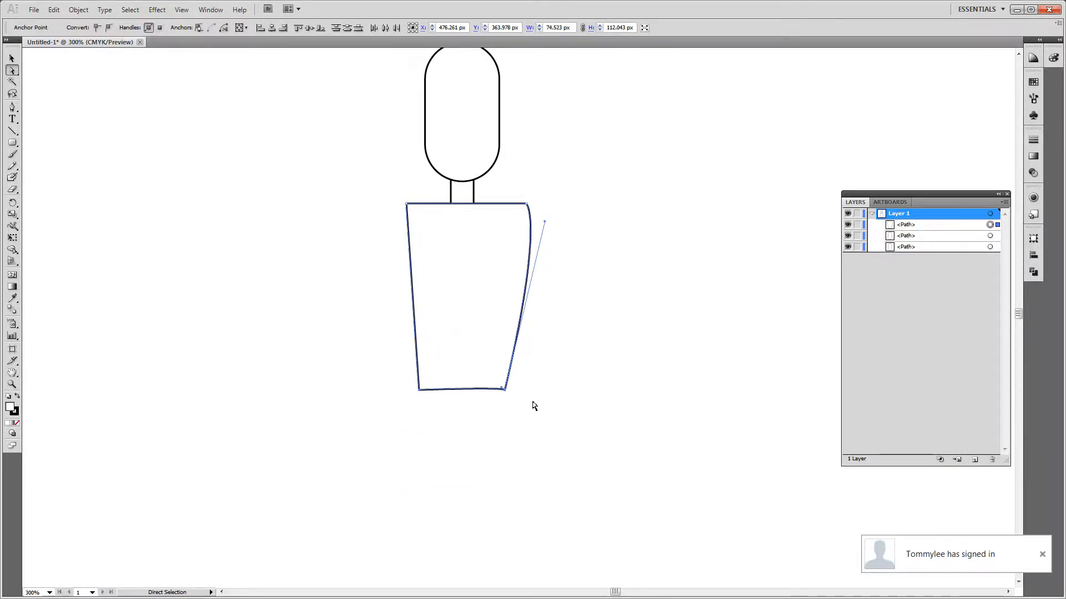
Step: Move the torso's top-right anchor point 10 px left and pull the right edge's curve handle inward to flatten the bulge
{"action": "left_click_drag", "start_coordinate": [550, 167], "coordinate": [519, 239]}
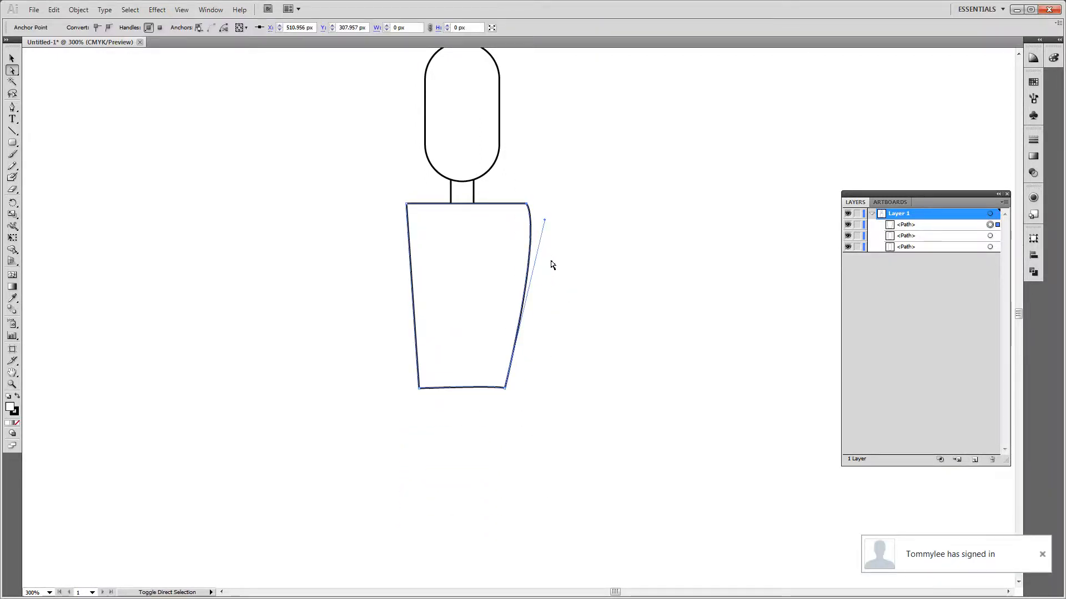
{"action": "key", "text": "shift+Left"}
{"action": "key", "text": "shift+Left"}
{"action": "key", "text": "shift+Right"}
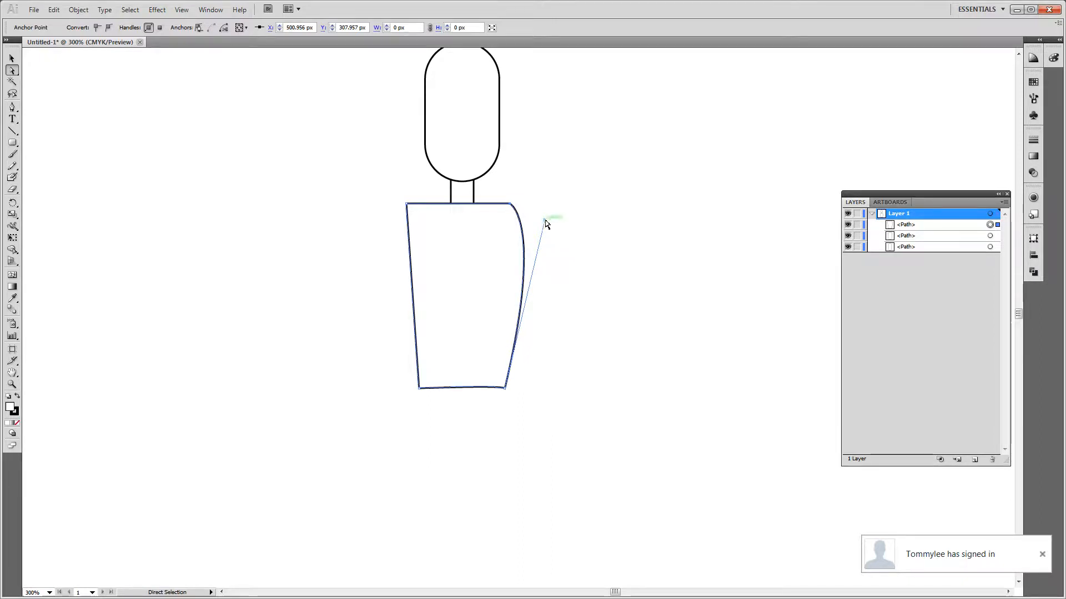
{"action": "left_click_drag", "start_coordinate": [545, 220], "coordinate": [518, 266]}
{"action": "left_click", "coordinate": [547, 255]}
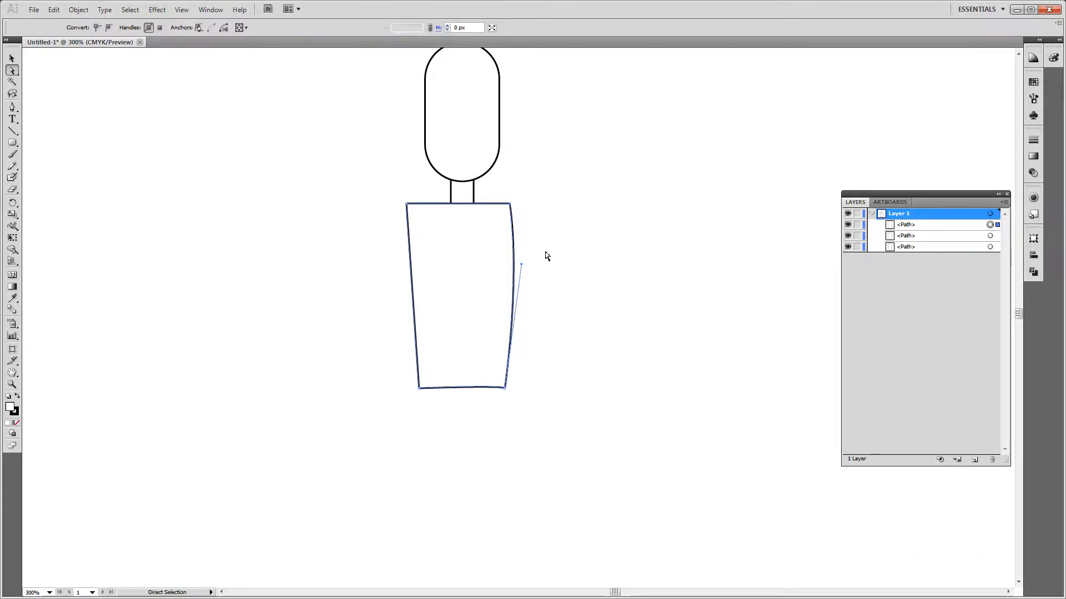
Step: Move the torso's top-left anchor point 5 px to the right and deselect the shape
{"action": "left_click_drag", "start_coordinate": [396, 195], "coordinate": [416, 219]}
{"action": "key", "text": "Right"}
{"action": "key", "text": "Right"}
{"action": "key", "text": "Right"}
{"action": "key", "text": "Right"}
{"action": "key", "text": "Right"}
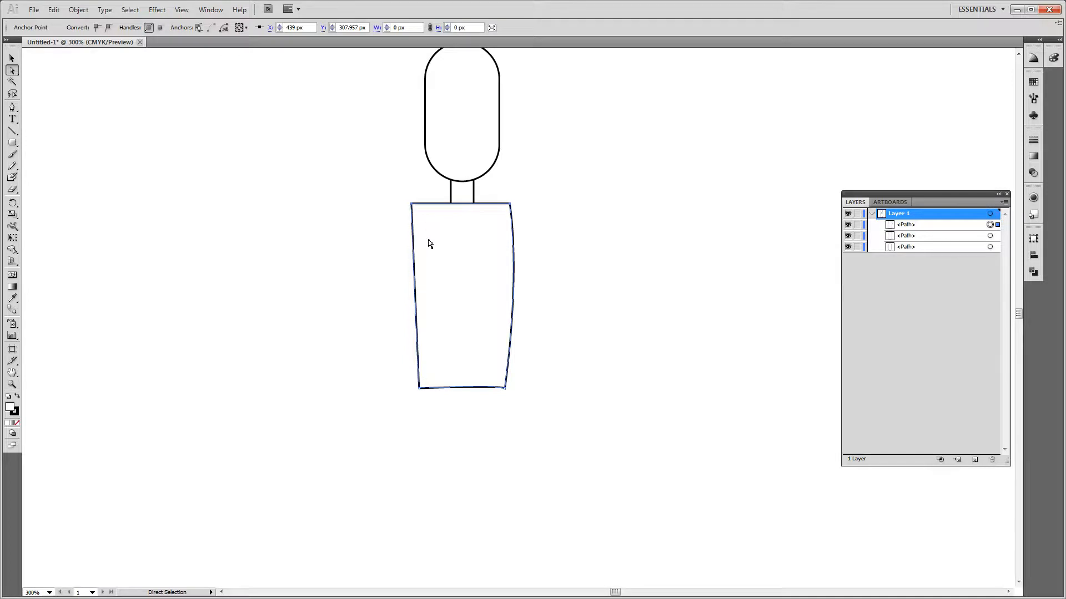
{"action": "left_click", "coordinate": [389, 315]}
Step: Straighten the torso's bottom edge by adjusting the direction handle of its bottom-right anchor point
{"action": "left_click", "coordinate": [419, 388]}
{"action": "left_click", "coordinate": [506, 410]}
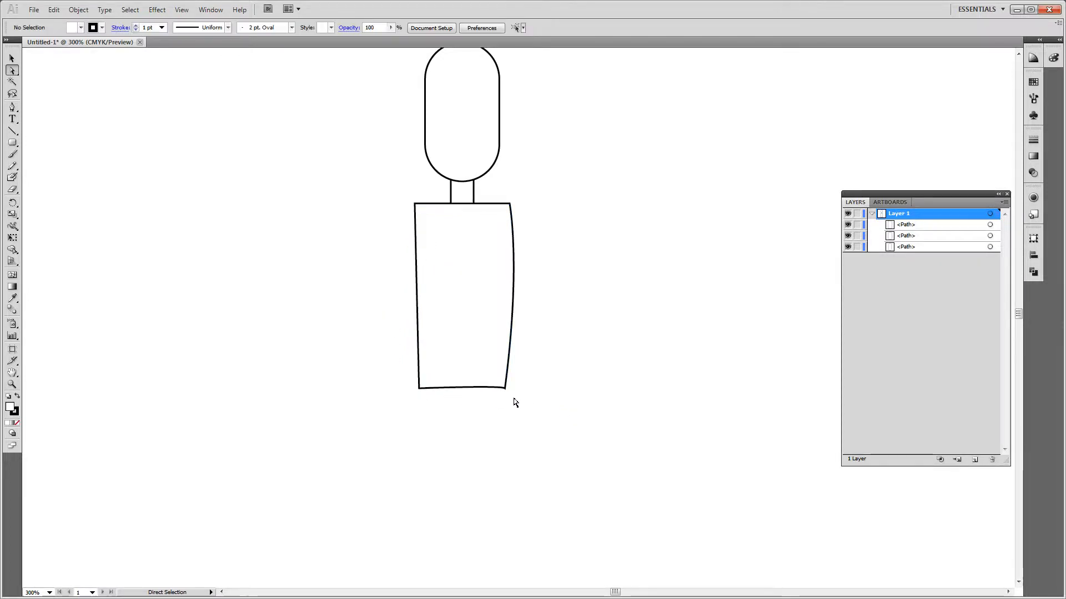
{"action": "left_click", "coordinate": [504, 387]}
{"action": "left_click", "coordinate": [506, 394]}
{"action": "left_click", "coordinate": [505, 390]}
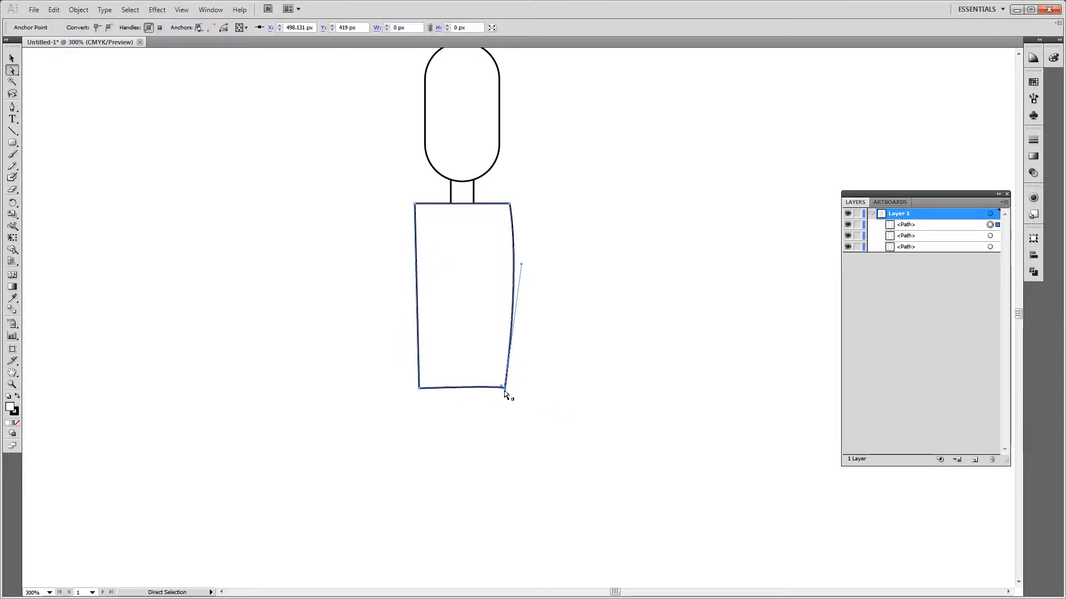
{"action": "left_click_drag", "start_coordinate": [500, 387], "coordinate": [468, 388]}
{"action": "left_click", "coordinate": [475, 405]}
{"action": "left_click", "coordinate": [497, 236]}
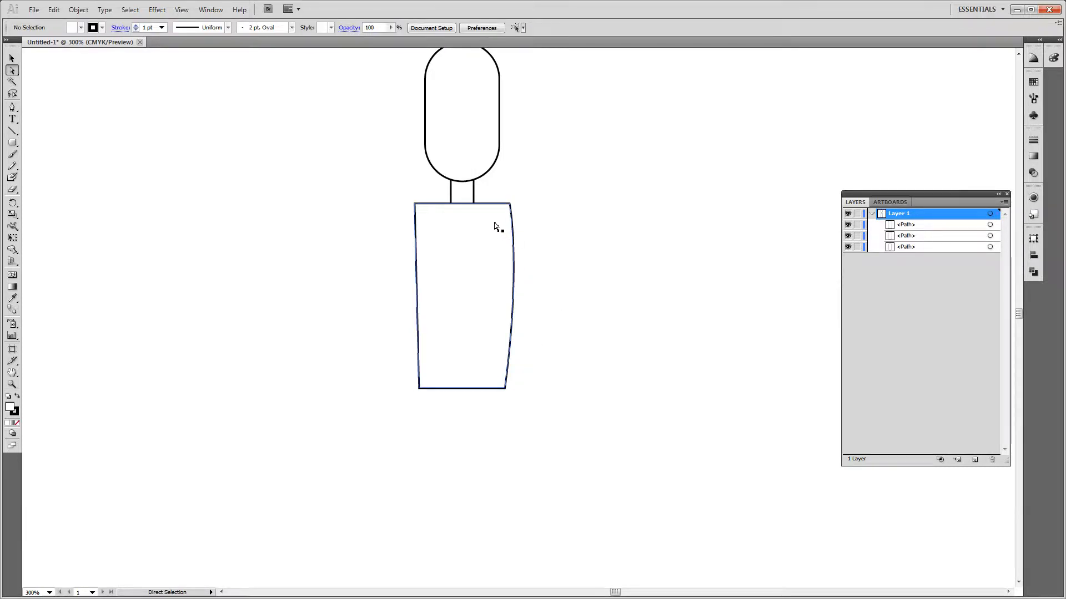
{"action": "left_click", "coordinate": [475, 173]}
{"action": "key", "text": "v"}
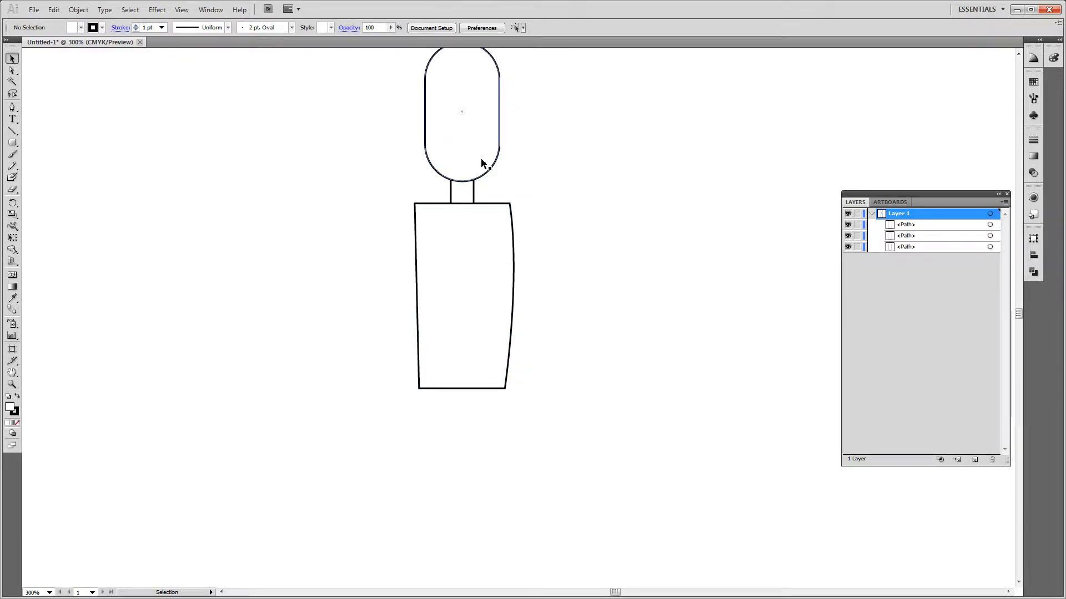
{"action": "left_click", "coordinate": [495, 163]}
{"action": "left_click", "coordinate": [548, 235]}
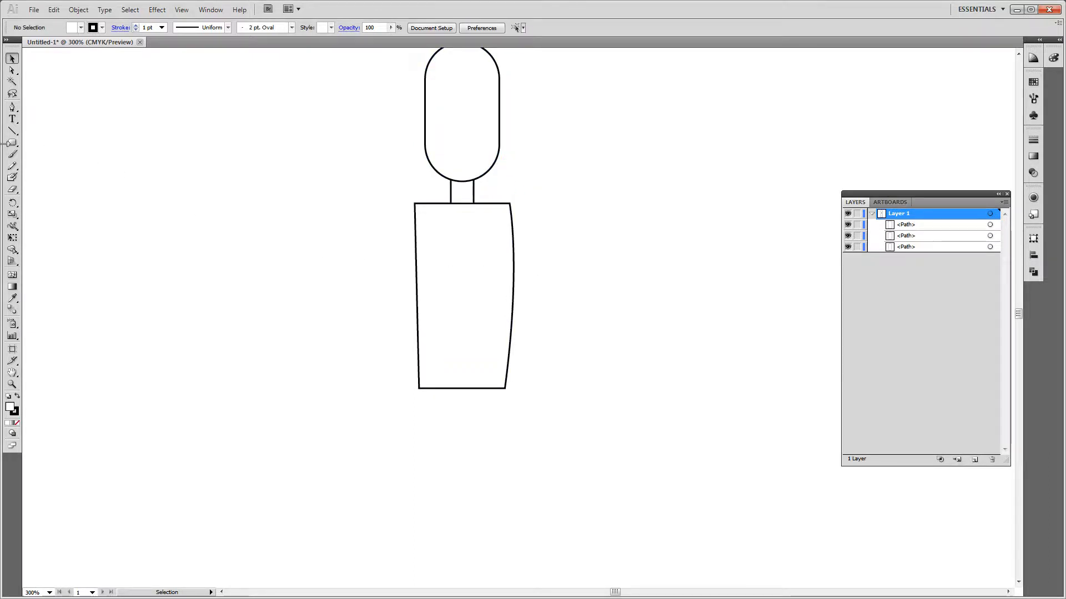
Step: Draw a narrow upright rounded rectangle about 13 × 150 px left of the torso as an arm and duplicate it alongside
{"action": "left_click_drag", "start_coordinate": [256, 209], "coordinate": [279, 460]}
{"action": "key", "text": "v"}
{"action": "left_click", "coordinate": [309, 350]}
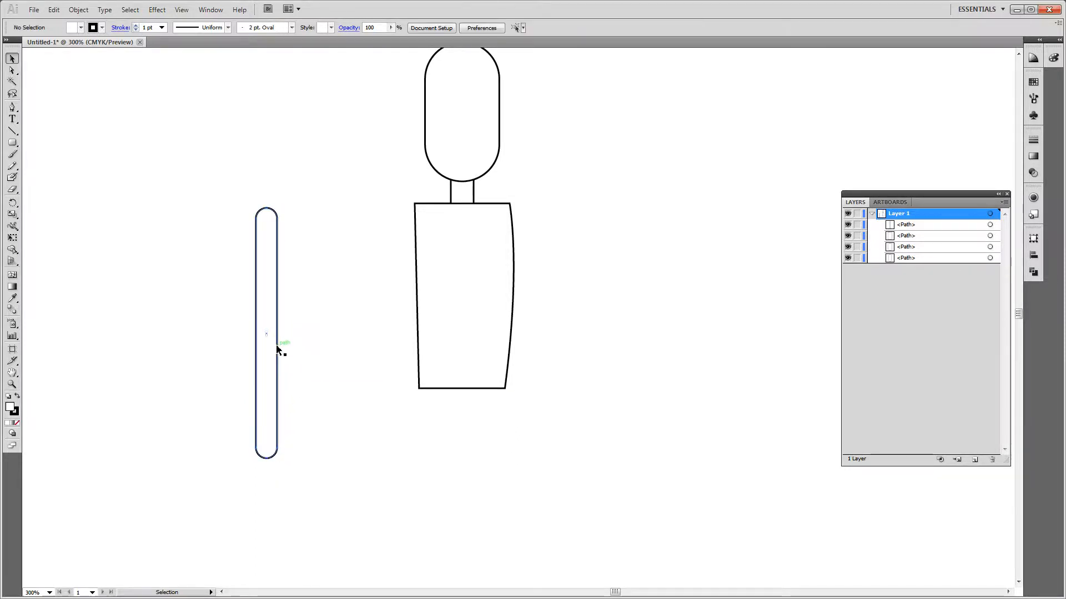
{"action": "mouse_move", "coordinate": [277, 349]}
{"action": "left_mouse_down"}
{"action": "mouse_move", "coordinate": [223, 338]}
{"action": "mouse_move", "coordinate": [289, 336]}
{"action": "left_mouse_up"}
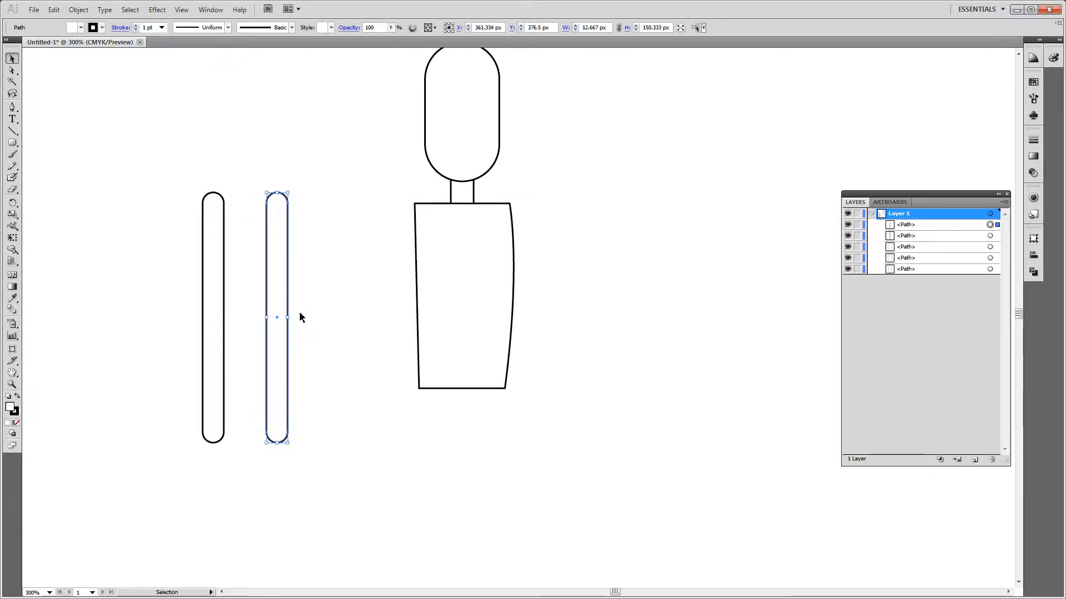
{"action": "left_click", "coordinate": [298, 167]}
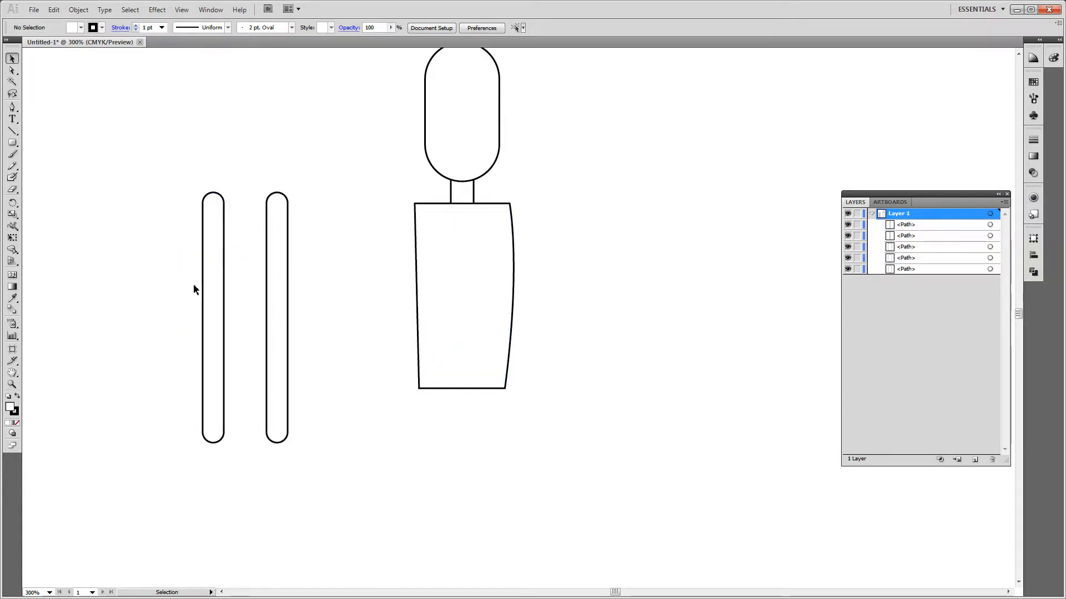
Step: Draw a rounded rectangle about 51 × 46 px over the torso's bottom edge as the hips, fitting its left side to the torso
{"action": "left_click", "coordinate": [12, 143]}
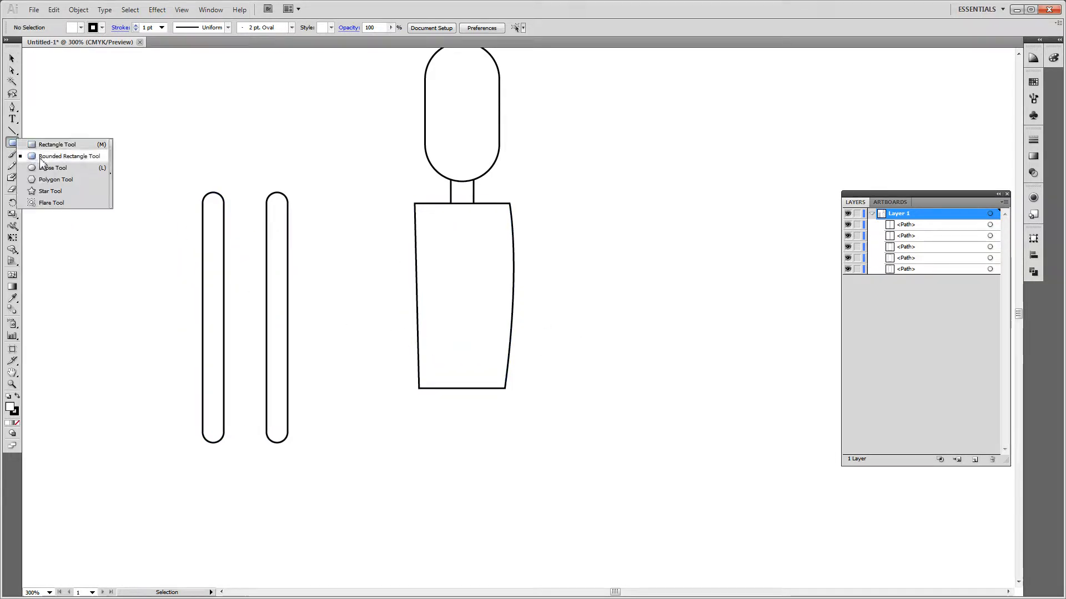
{"action": "left_click", "coordinate": [42, 157]}
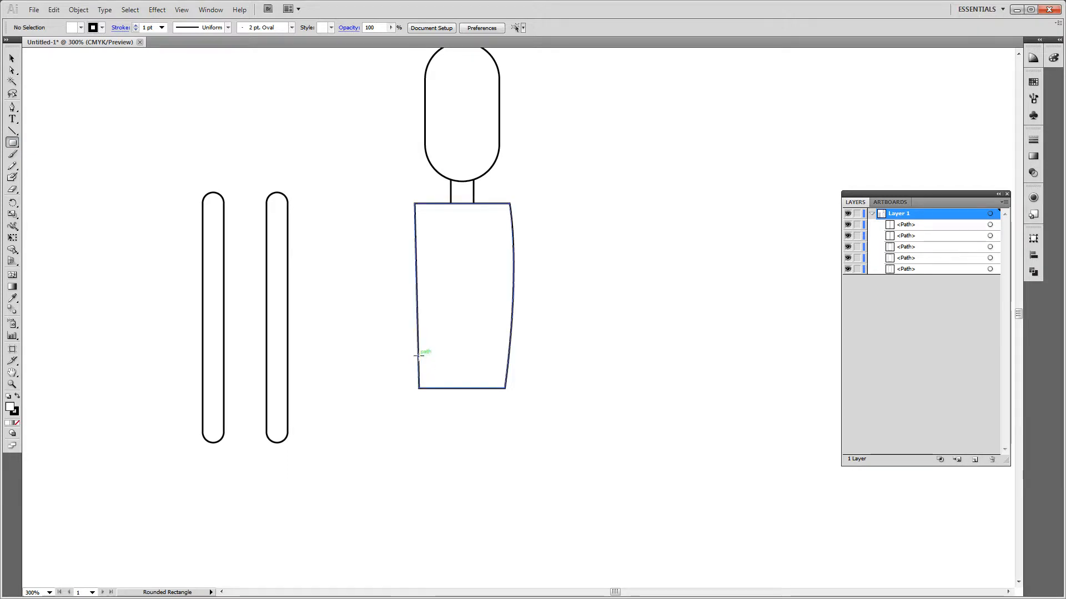
{"action": "left_click_drag", "start_coordinate": [419, 356], "coordinate": [505, 429]}
{"action": "key", "text": "v"}
{"action": "left_click", "coordinate": [500, 453]}
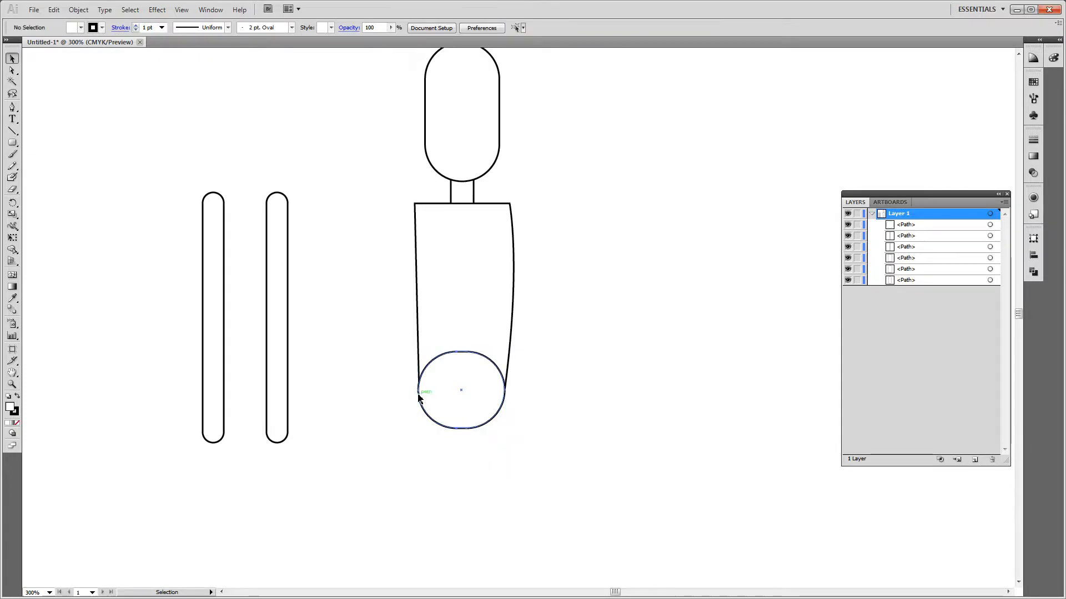
{"action": "left_click", "coordinate": [419, 396]}
{"action": "left_click_drag", "start_coordinate": [419, 391], "coordinate": [419, 391]}
{"action": "left_click", "coordinate": [489, 454]}
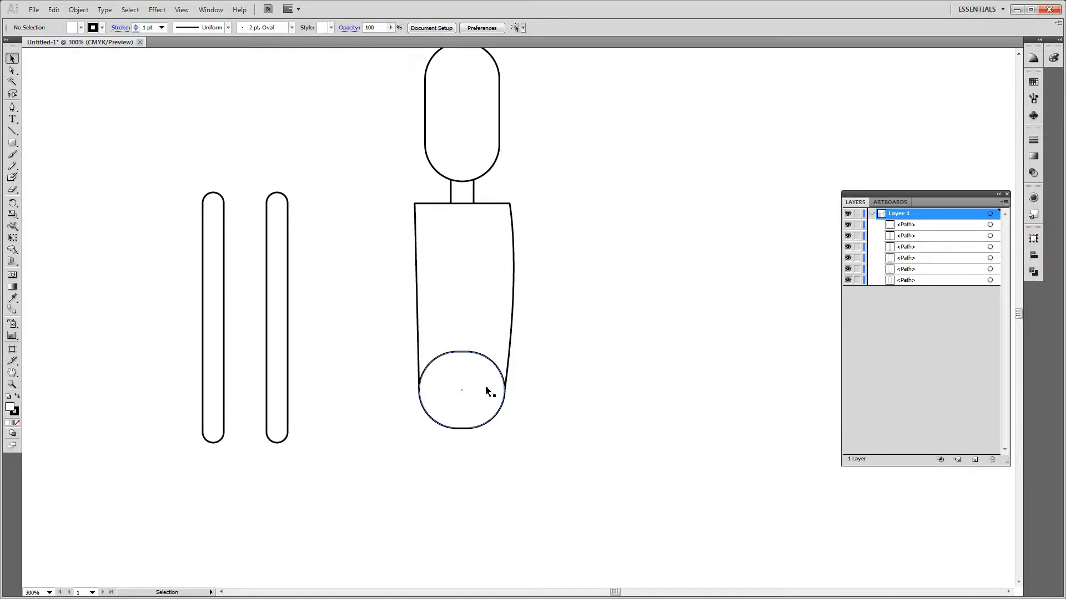
Step: Duplicate the two narrow limb shapes and place the copies beneath the hips as legs
{"action": "left_click_drag", "start_coordinate": [573, 366], "coordinate": [519, 328]}
{"action": "key", "text": "ctrl+minus"}
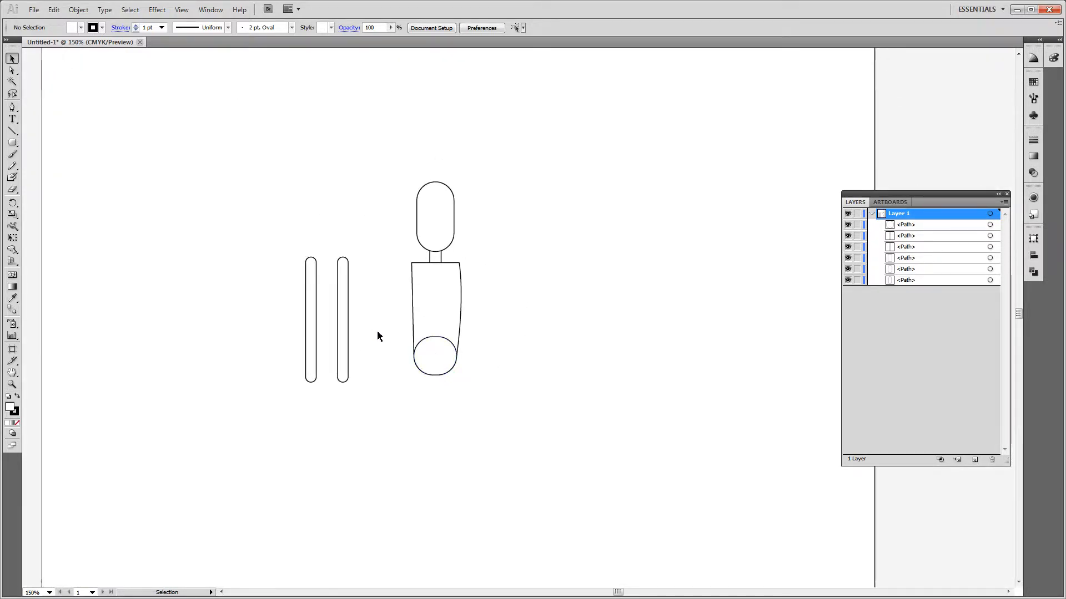
{"action": "left_click", "coordinate": [344, 335]}
{"action": "left_click", "coordinate": [479, 418]}
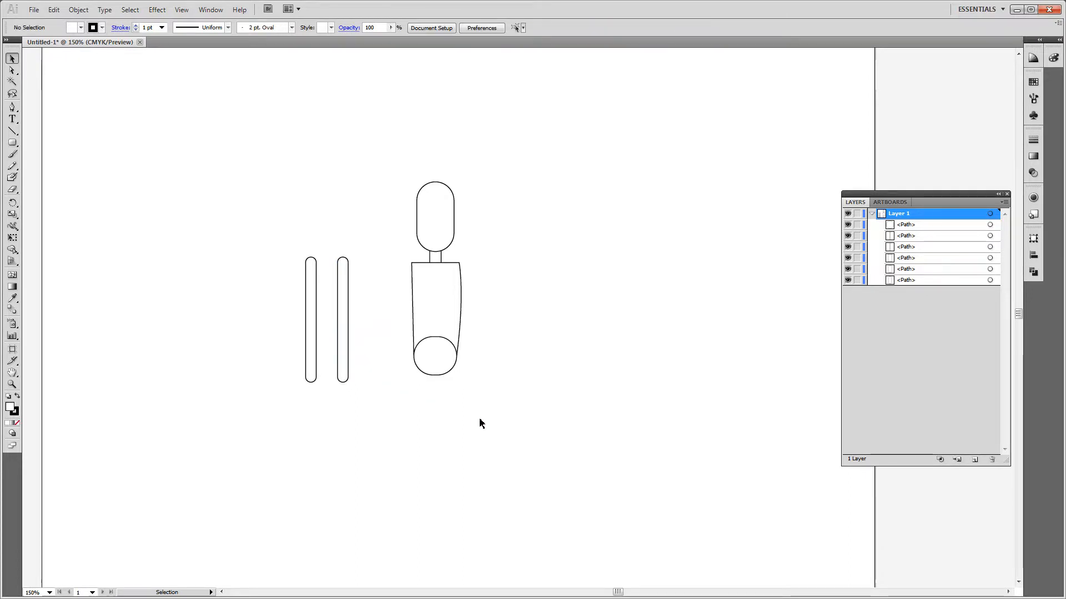
{"action": "left_click", "coordinate": [442, 374]}
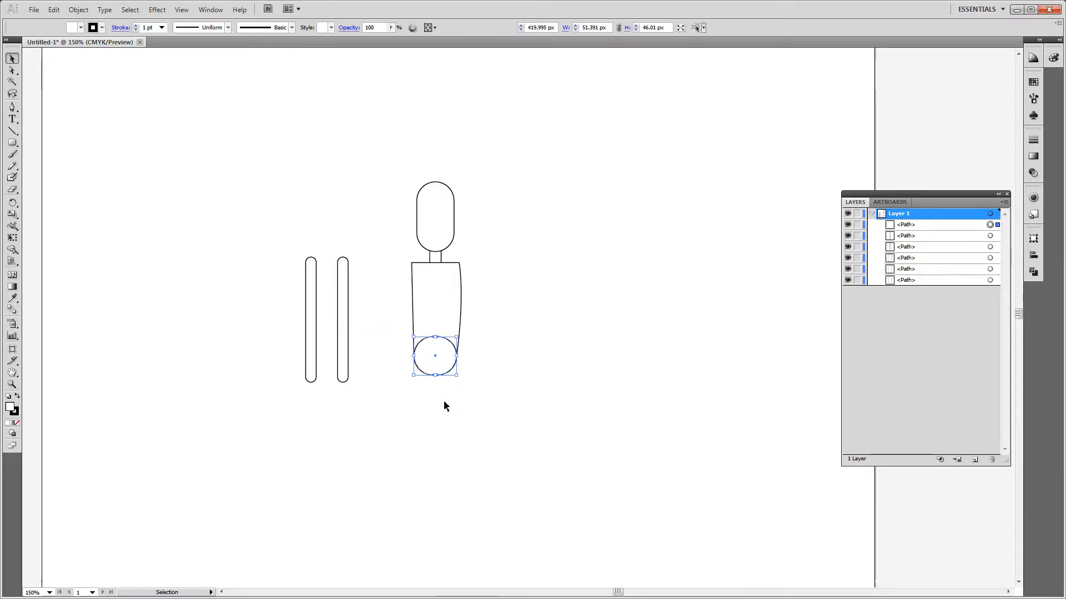
{"action": "left_click", "coordinate": [445, 405]}
{"action": "left_click_drag", "start_coordinate": [283, 328], "coordinate": [454, 449]}
{"action": "left_click", "coordinate": [490, 454]}
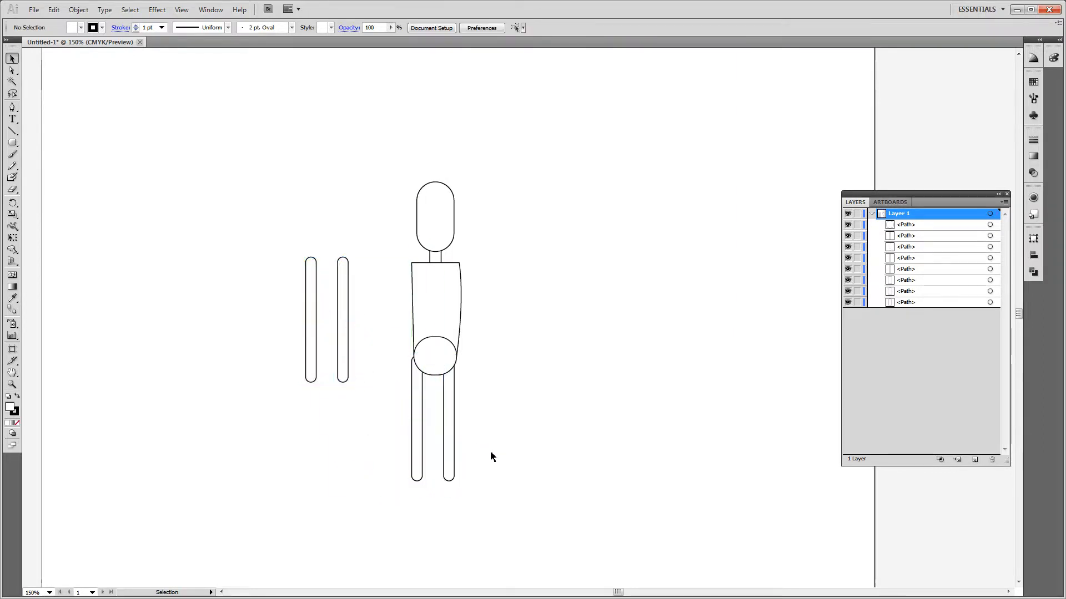
Step: Move the left leg slightly inward under the hips and check the character reference images in the browser
{"action": "left_click_drag", "start_coordinate": [452, 405], "coordinate": [419, 395]}
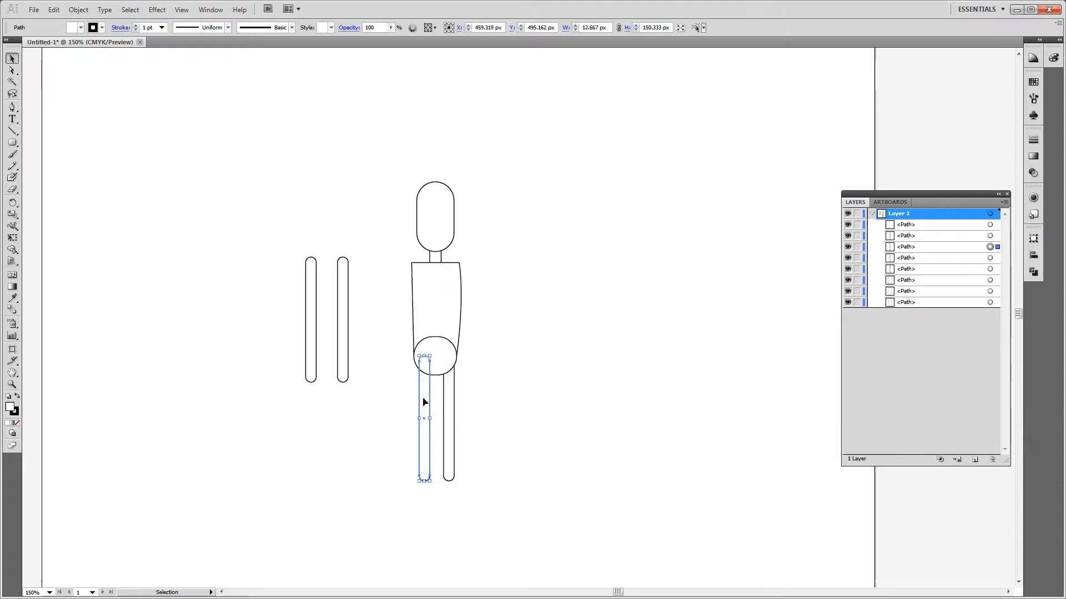
{"action": "left_click", "coordinate": [499, 400]}
{"action": "key", "text": "alt+Tab"}
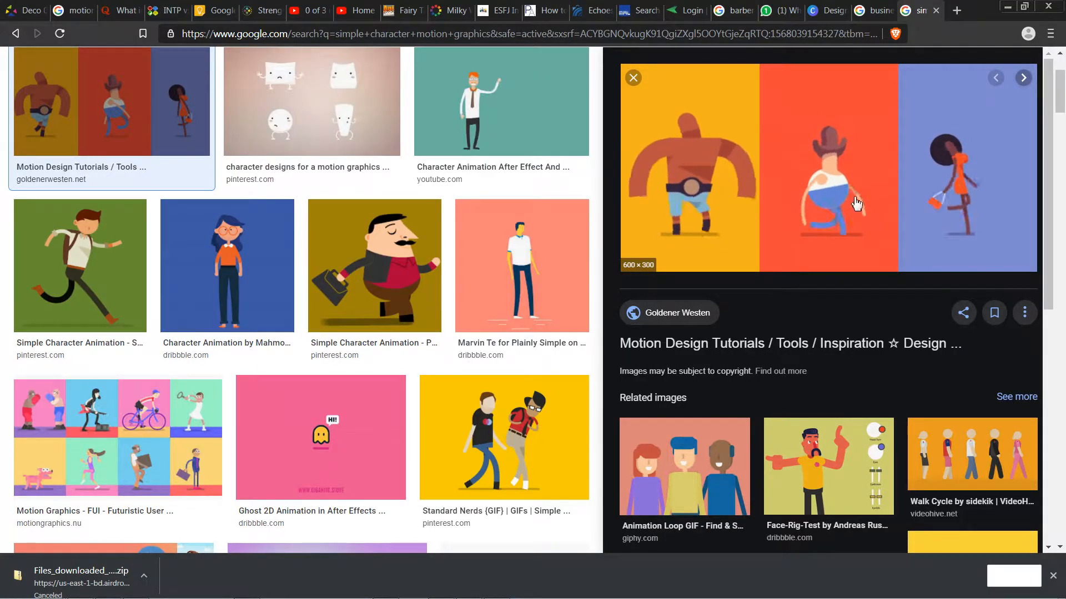
{"action": "key", "text": "alt+Tab"}
{"action": "key", "text": "alt+Tab"}
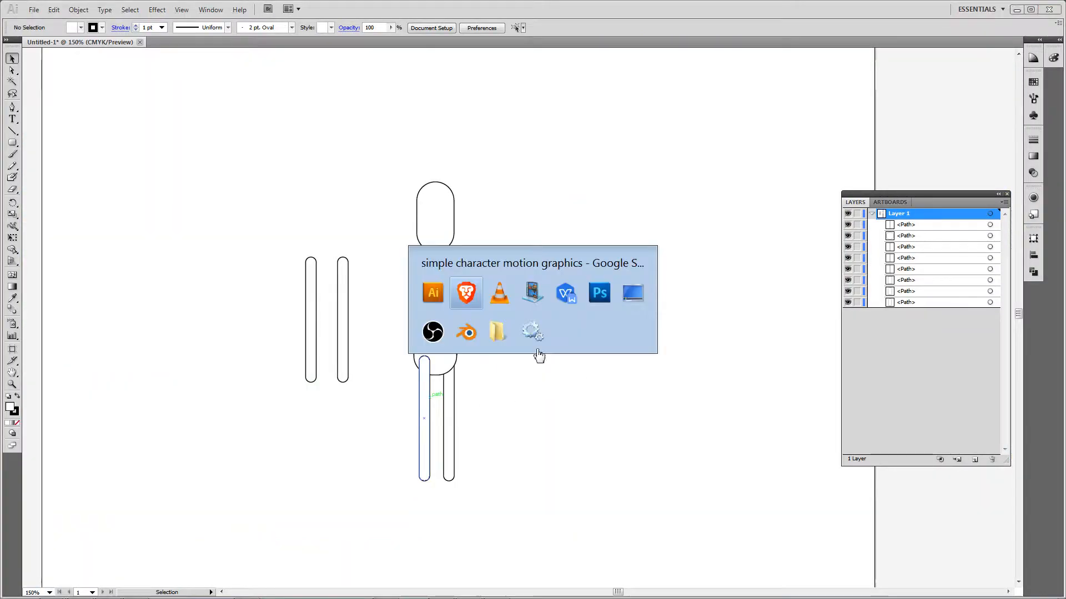
{"action": "key", "text": "alt+Tab"}
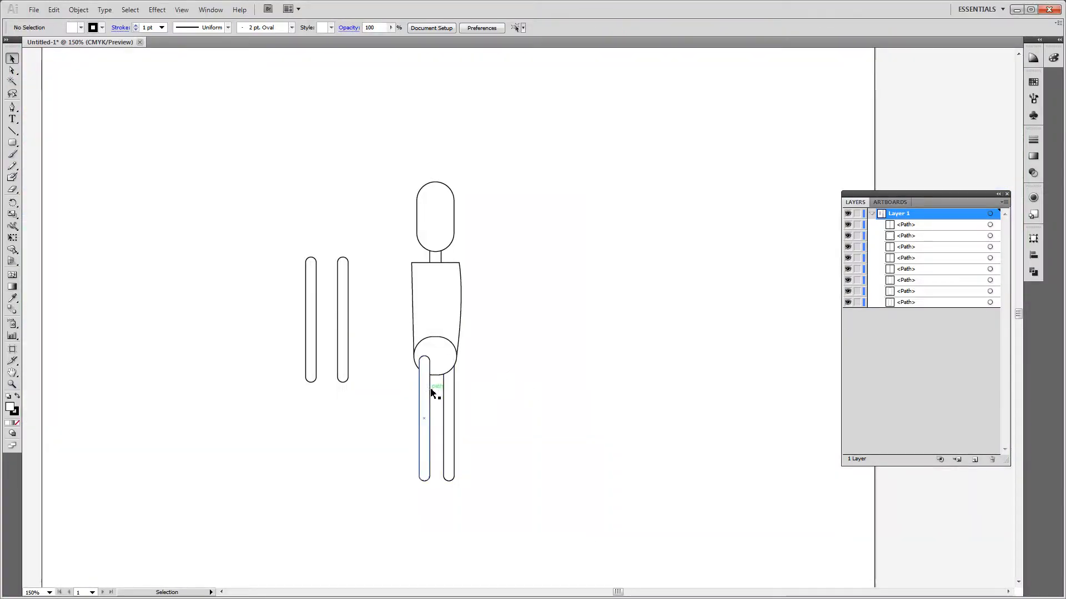
Step: Put the left leg behind the hip shape and deselect it
{"action": "left_click", "coordinate": [433, 393]}
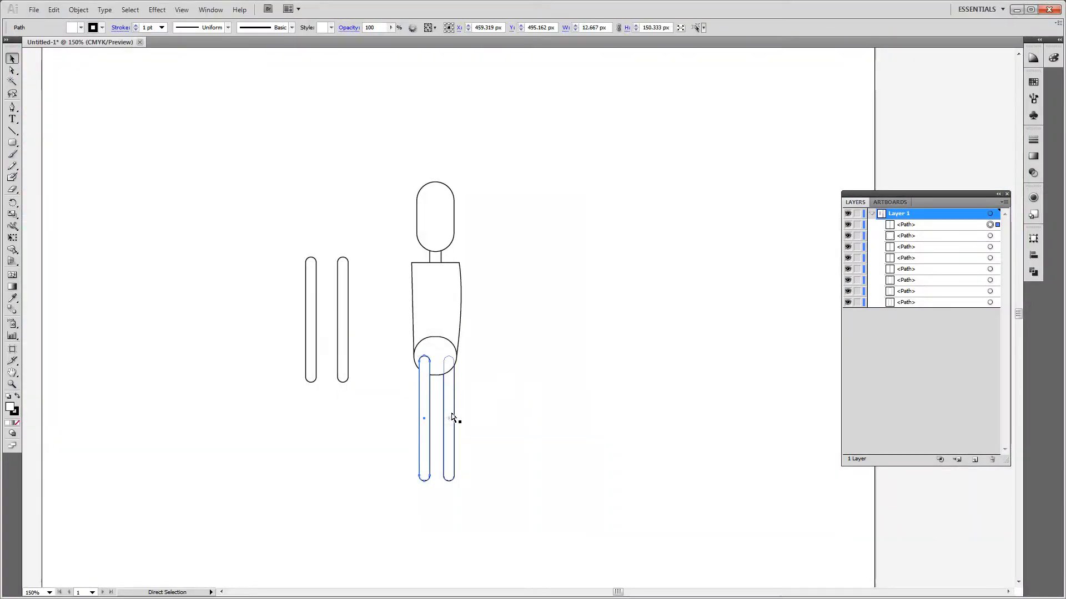
{"action": "left_click", "coordinate": [512, 389]}
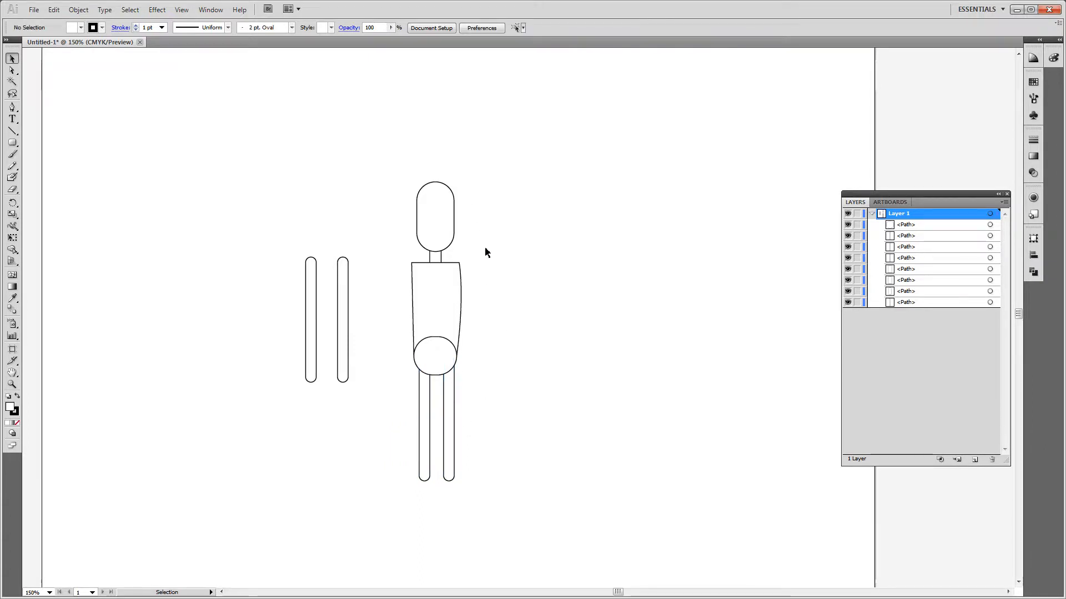
Step: Try converting the torso's top-left anchor point to a smooth point
{"action": "key", "text": "a"}
{"action": "left_click", "coordinate": [412, 263]}
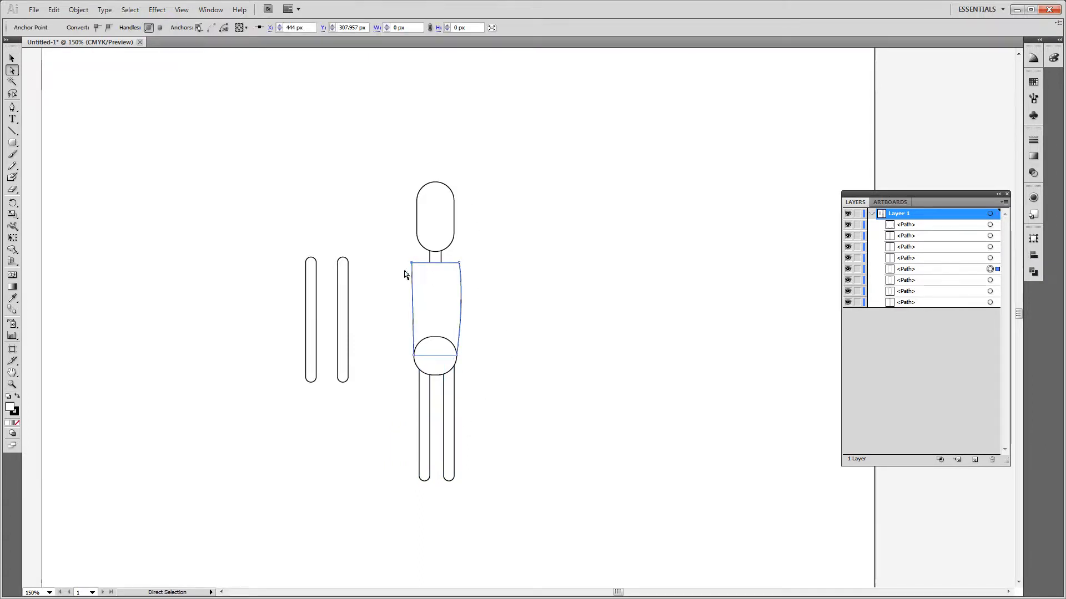
{"action": "left_click", "coordinate": [109, 28]}
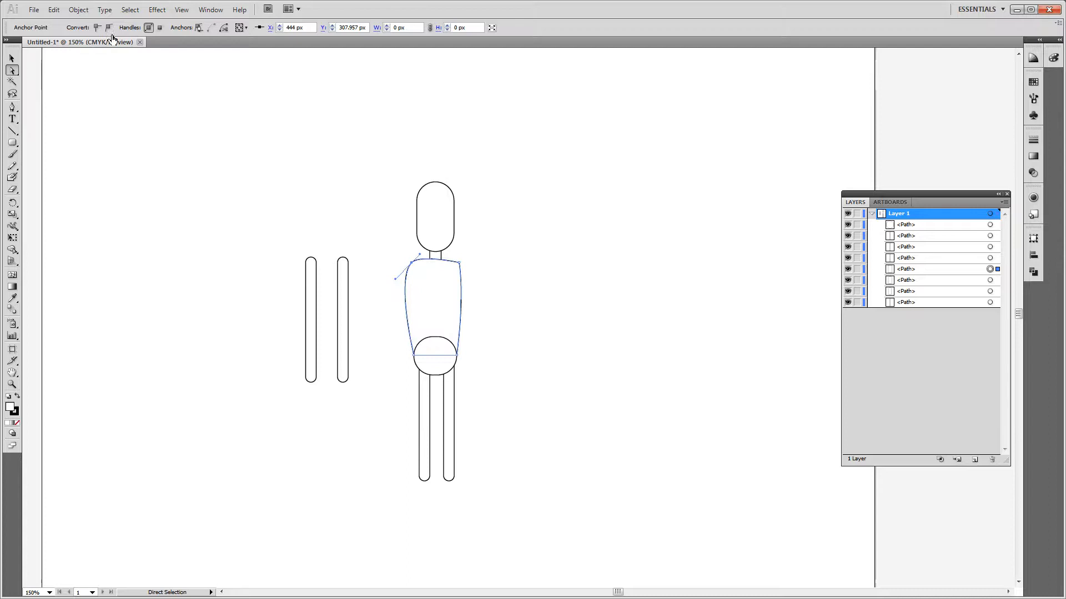
{"action": "key", "text": "ctrl+z"}
{"action": "left_click", "coordinate": [518, 286]}
{"action": "key", "text": "v"}
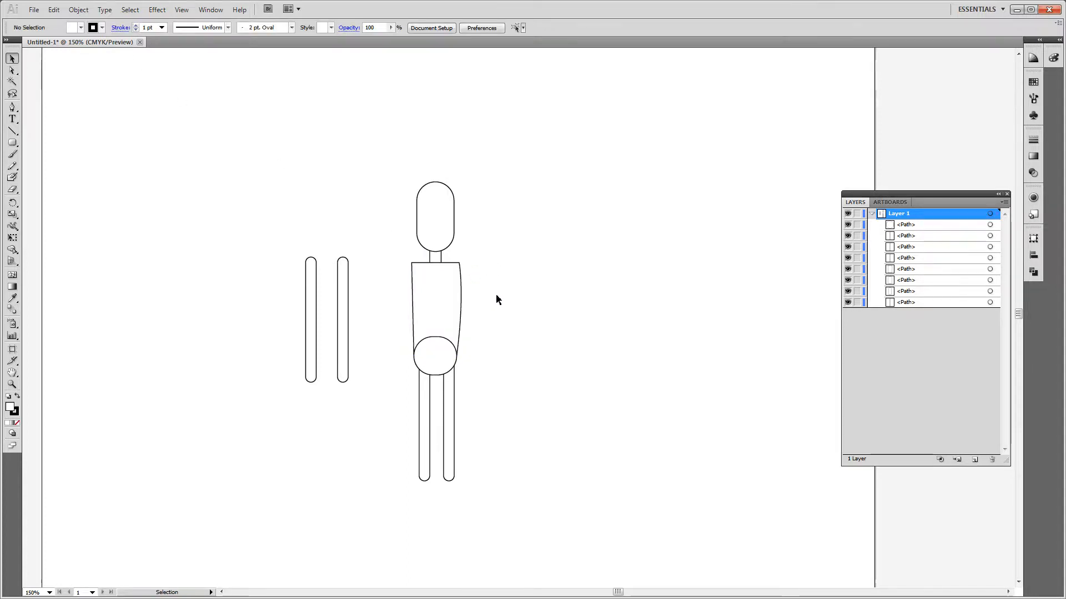
Step: Fill the hip shape with dark navy blue, about C 100, M 93, Y 27, K 20
{"action": "left_click", "coordinate": [442, 369]}
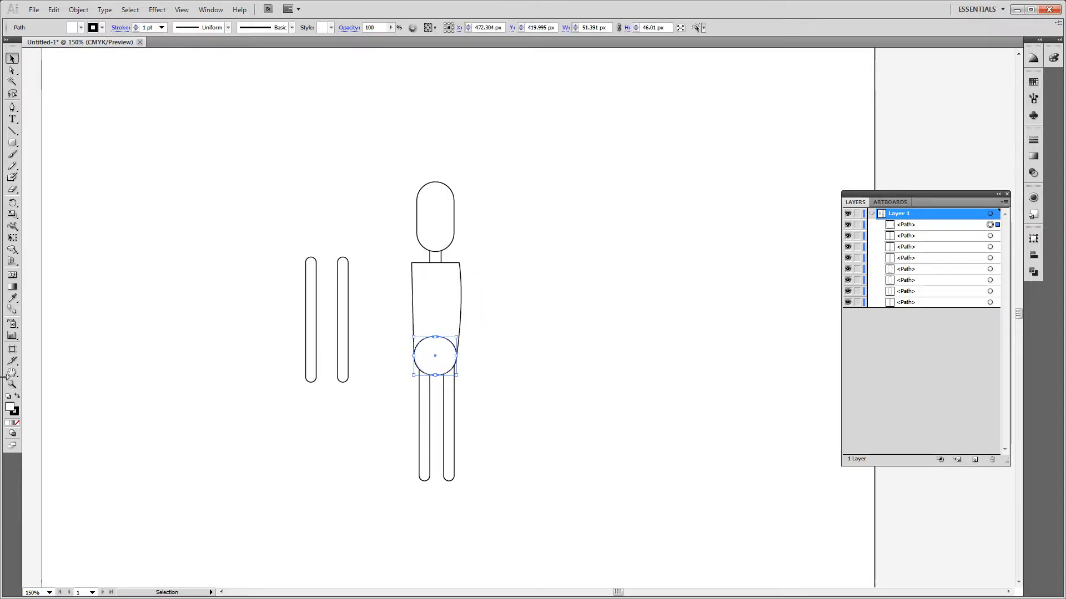
{"action": "left_click", "coordinate": [7, 408]}
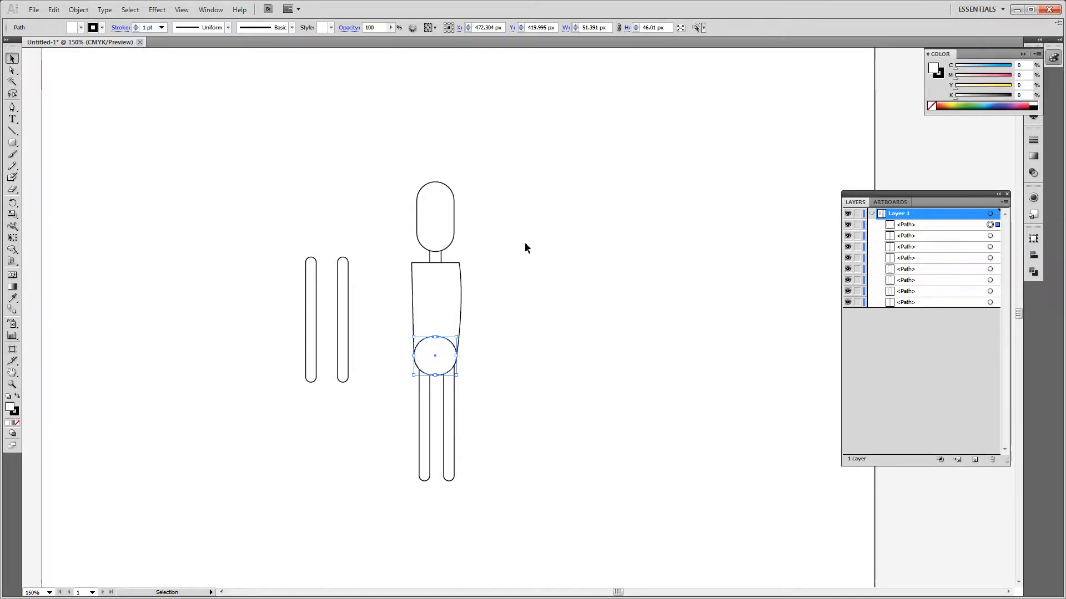
{"action": "left_click_drag", "start_coordinate": [981, 94], "coordinate": [1008, 103]}
{"action": "left_click", "coordinate": [1009, 86]}
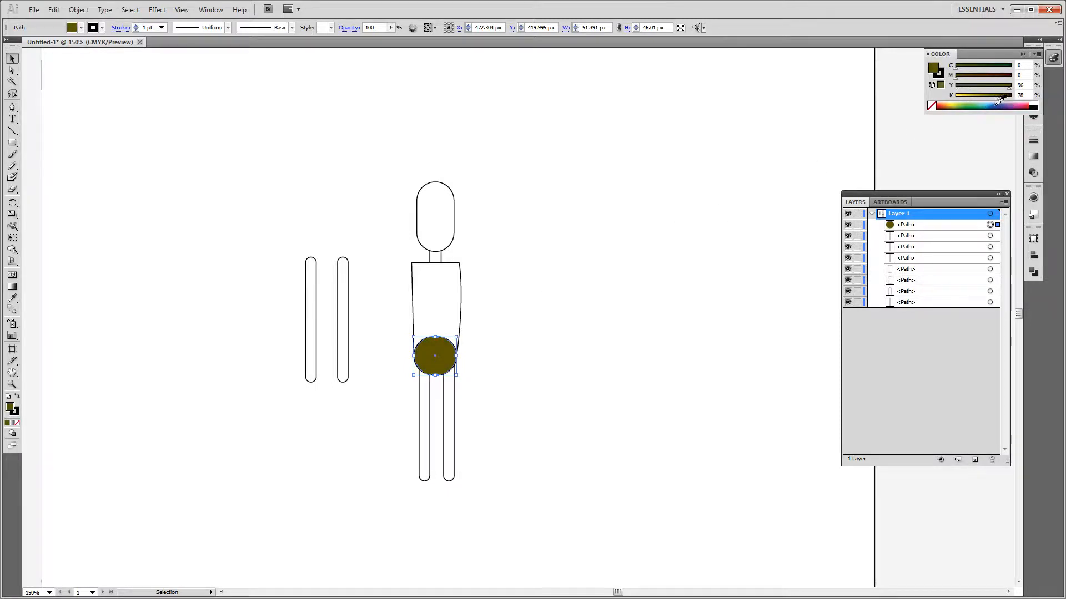
{"action": "left_click", "coordinate": [1036, 105]}
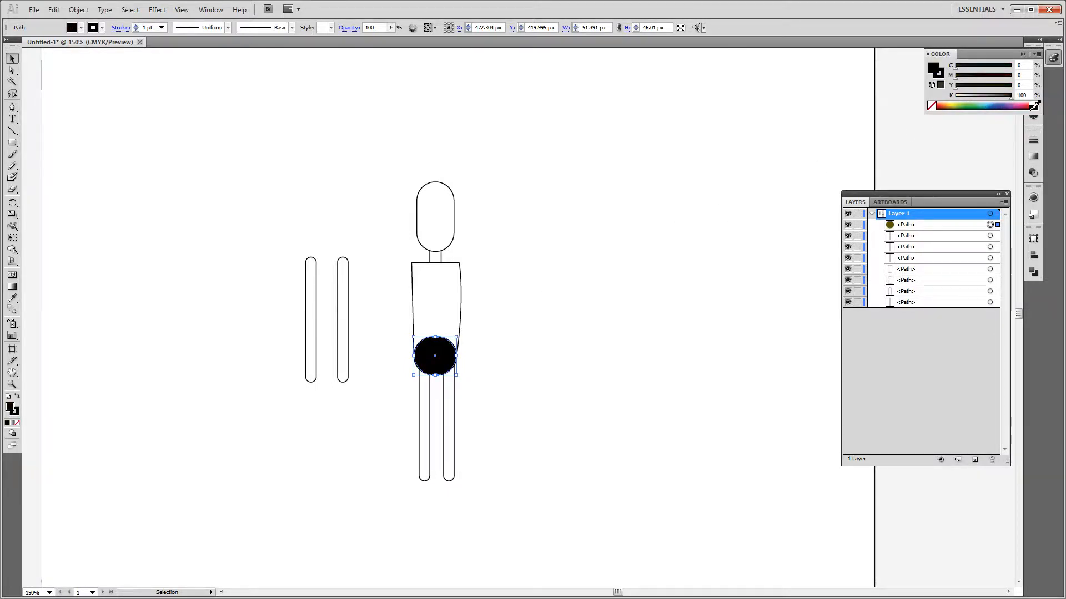
{"action": "double_click", "coordinate": [13, 410]}
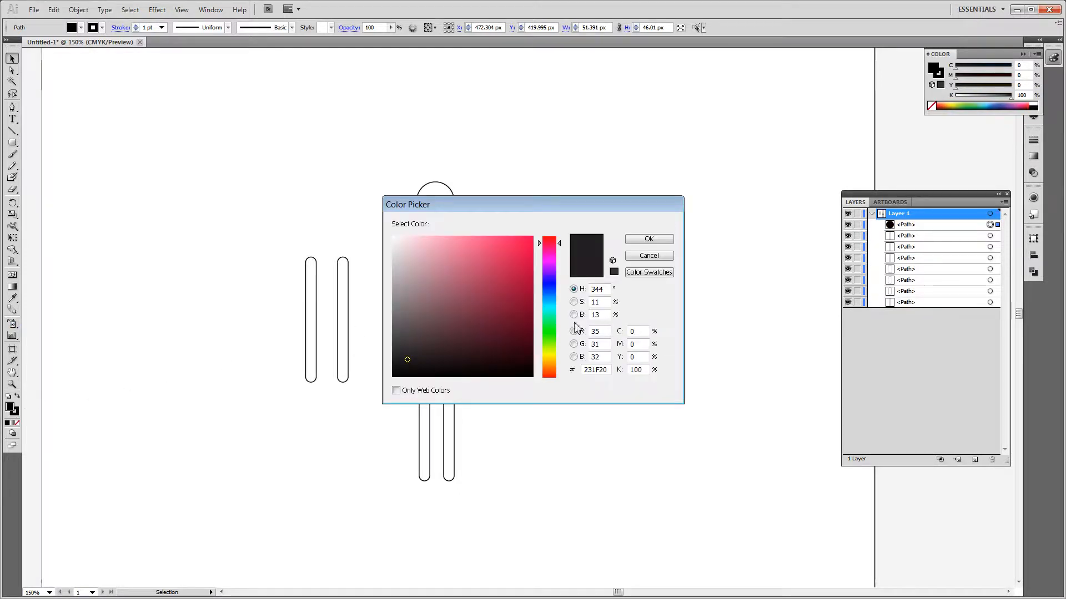
{"action": "left_click", "coordinate": [549, 292]}
{"action": "left_click_drag", "start_coordinate": [508, 265], "coordinate": [544, 311]}
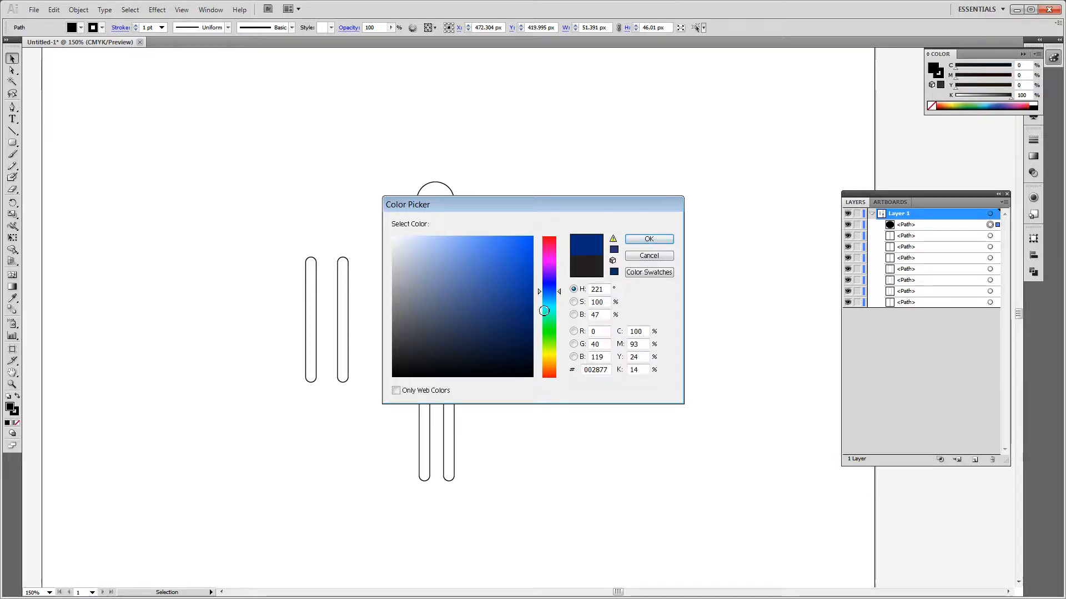
{"action": "left_click", "coordinate": [649, 238]}
{"action": "left_click", "coordinate": [459, 333]}
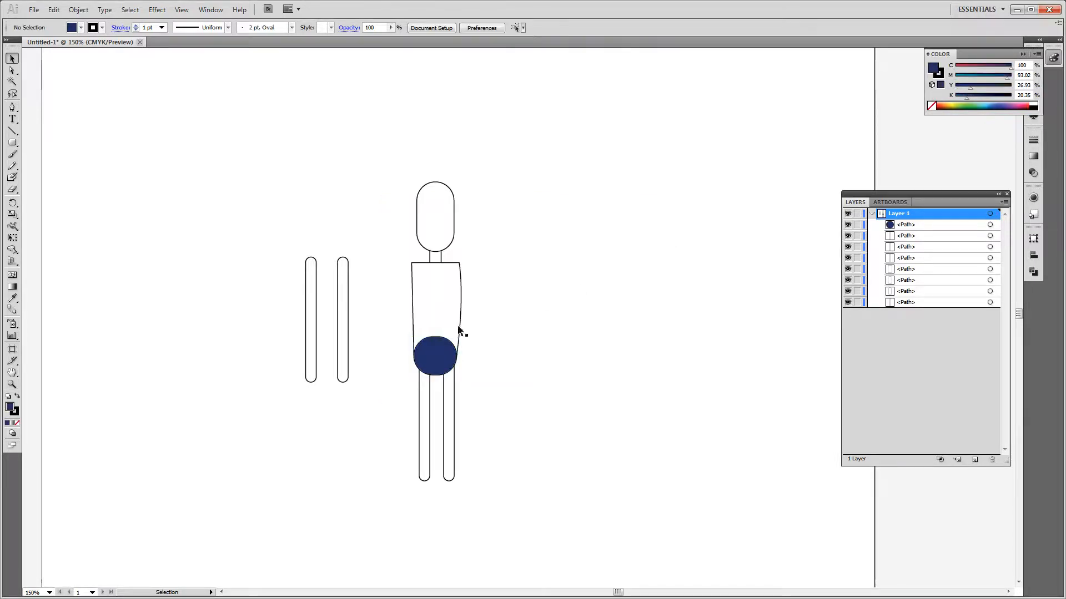
Step: Fill the torso with pale teal, about C 40, M 0, Y 29, K 0, and bring it in front of the hips
{"action": "left_click", "coordinate": [461, 309]}
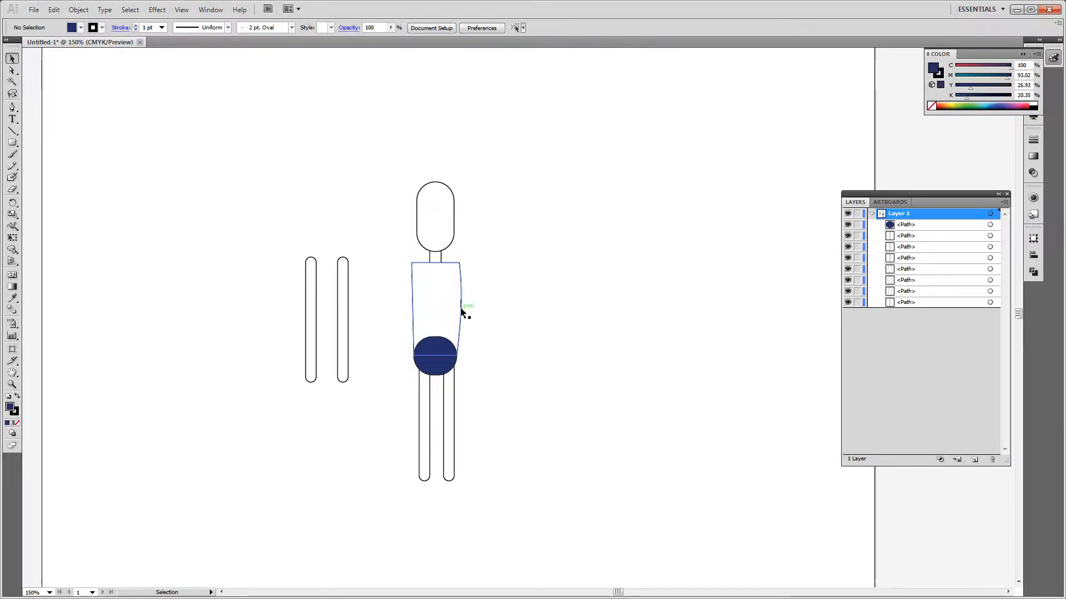
{"action": "double_click", "coordinate": [10, 408]}
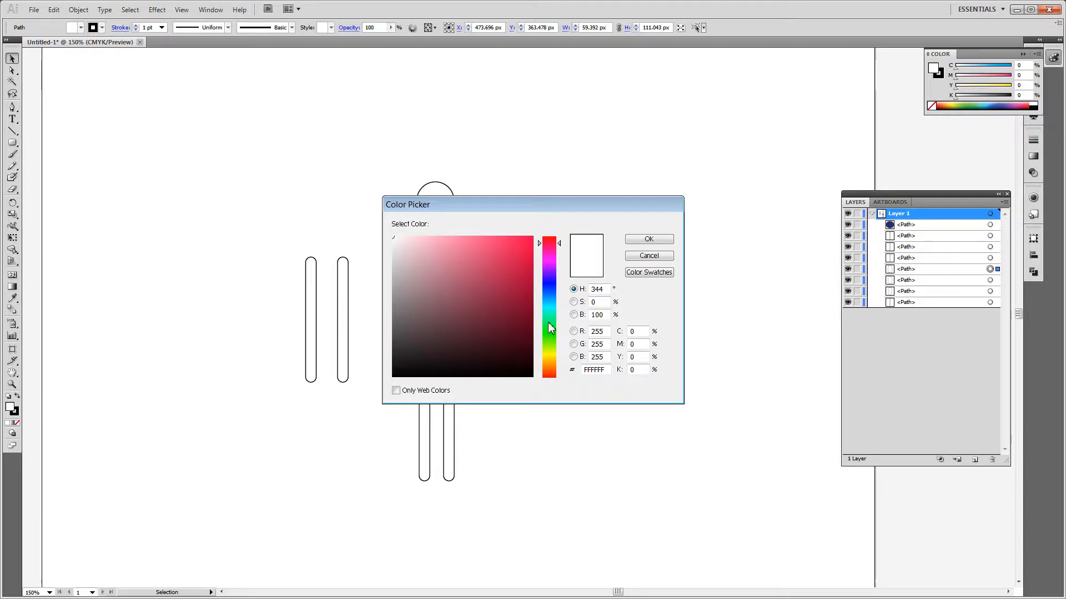
{"action": "left_click_drag", "start_coordinate": [550, 327], "coordinate": [546, 314]}
{"action": "left_click", "coordinate": [488, 276]}
{"action": "left_click_drag", "start_coordinate": [488, 276], "coordinate": [439, 251]}
{"action": "left_click", "coordinate": [649, 239]}
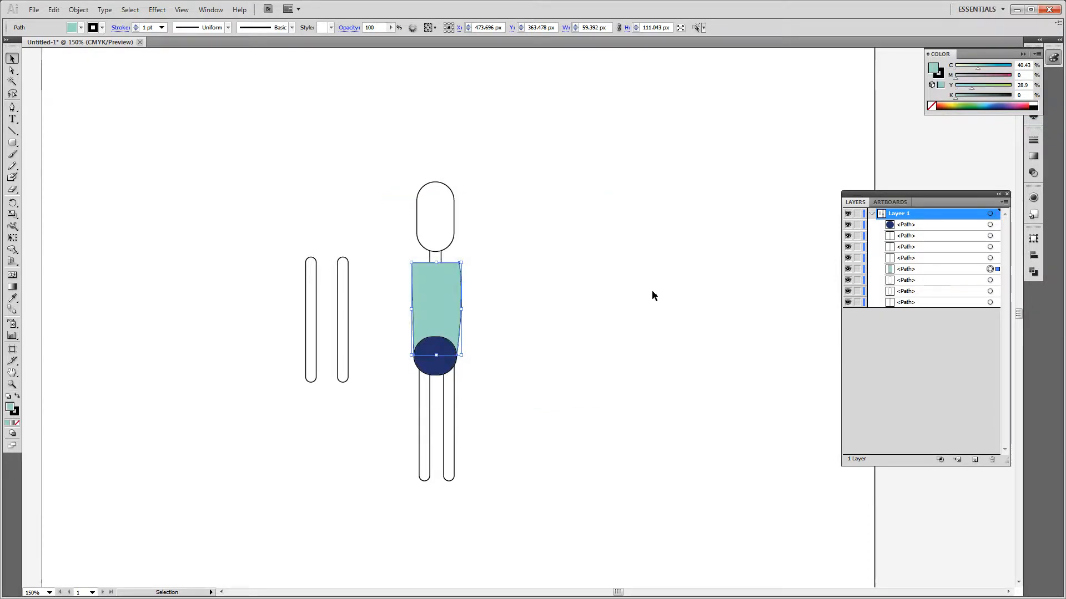
{"action": "key", "text": "ctrl+shift+bracketright"}
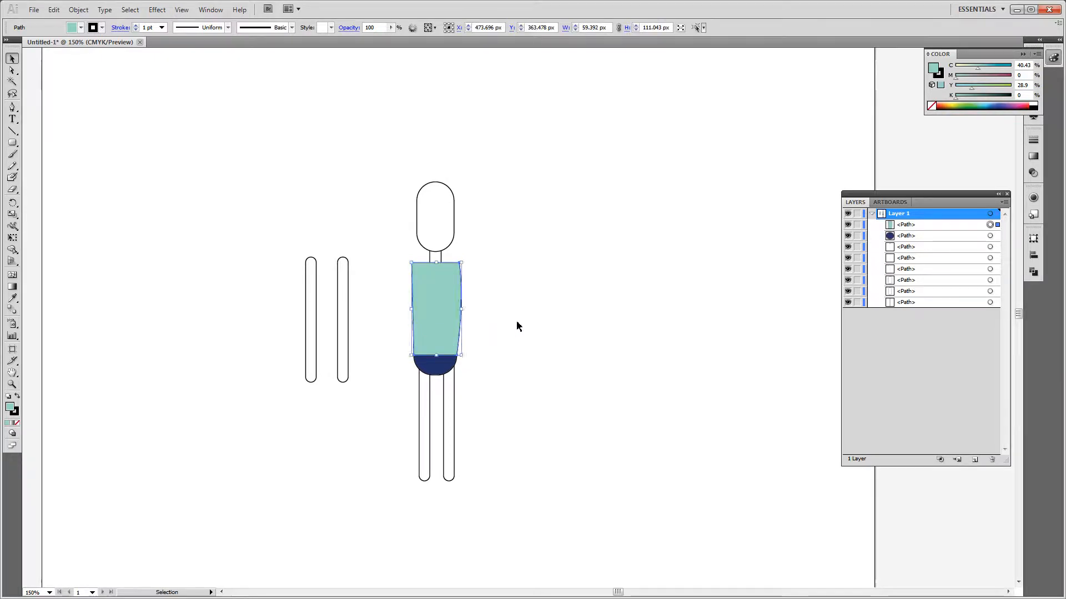
{"action": "left_click", "coordinate": [515, 331]}
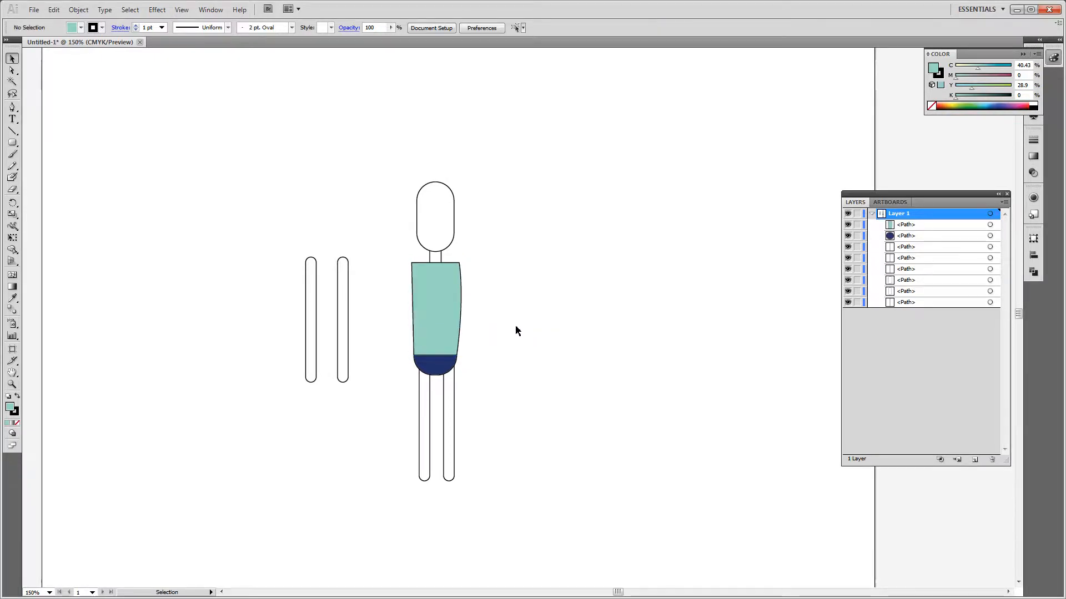
Step: Give both legs the hip shape's navy blue fill by sampling it with the Eyedropper
{"action": "left_click", "coordinate": [419, 412]}
{"action": "key", "text": "i"}
{"action": "left_click", "coordinate": [442, 362]}
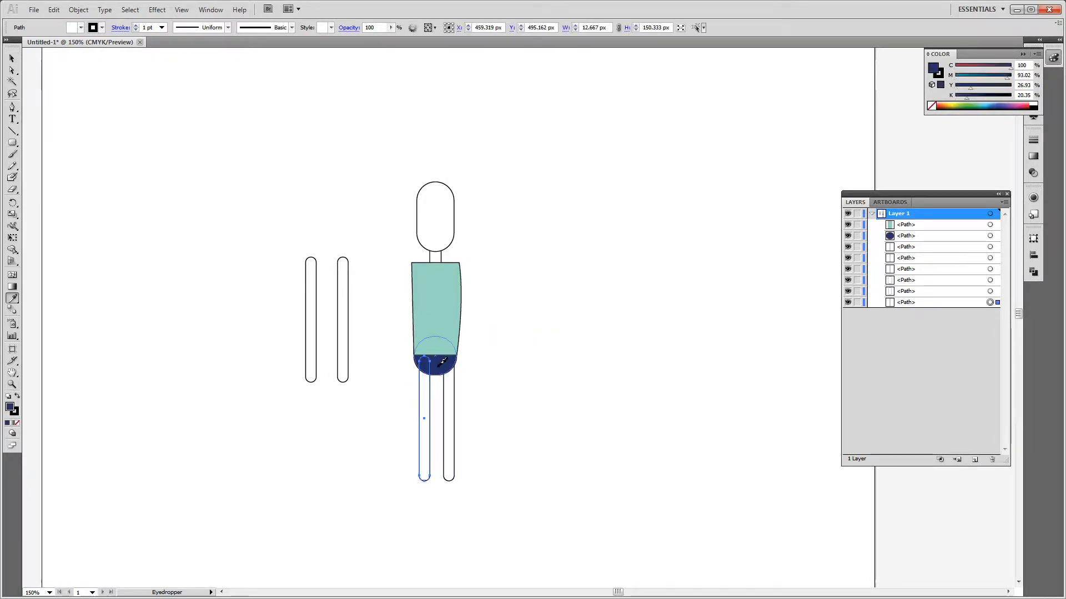
{"action": "key", "text": "v"}
{"action": "left_click", "coordinate": [500, 411]}
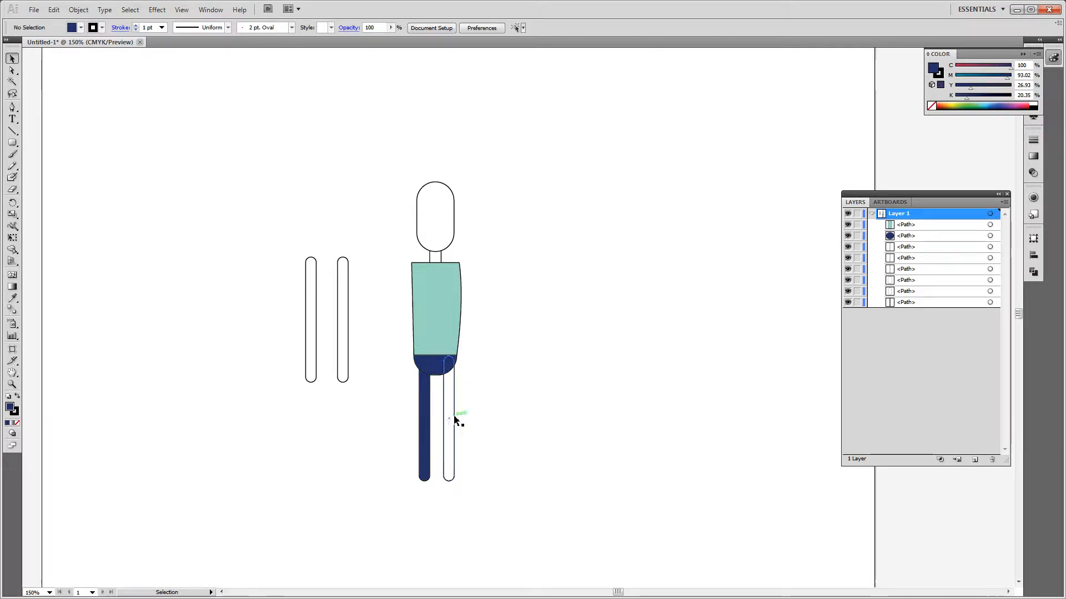
{"action": "left_click", "coordinate": [455, 420]}
{"action": "key", "text": "i"}
{"action": "left_click", "coordinate": [442, 365]}
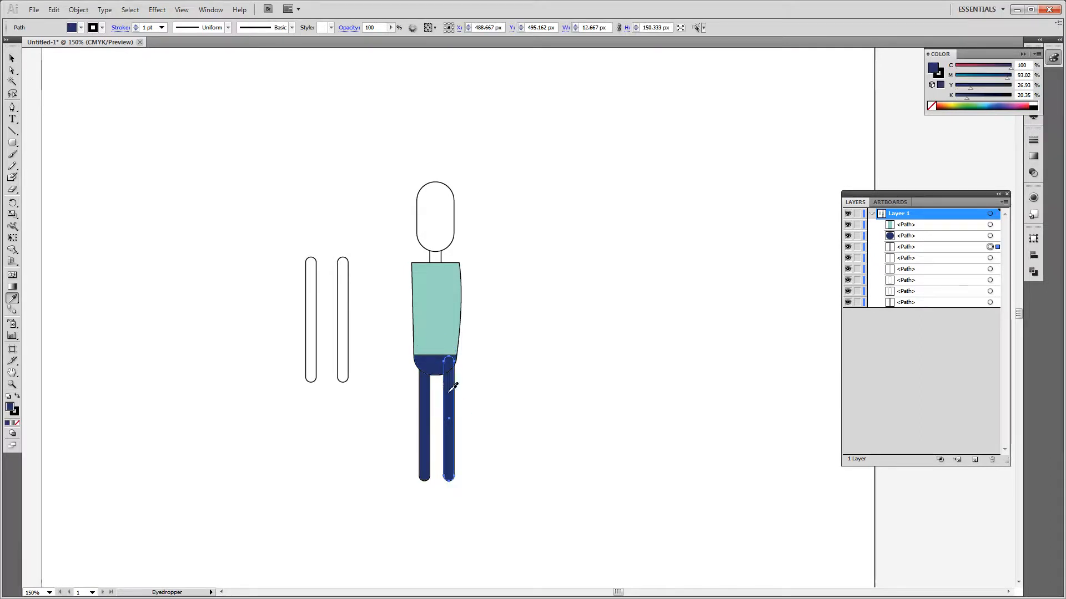
Step: Move the right leg 90 px to the right, clear of the hips, and deselect it
{"action": "key", "text": "ctrl+equal"}
{"action": "key", "text": "ctrl+equal"}
{"action": "key", "text": "ctrl+equal"}
{"action": "left_click_drag", "start_coordinate": [456, 413], "coordinate": [584, 257]}
{"action": "key", "text": "v"}
{"action": "left_click", "coordinate": [495, 360]}
{"action": "left_click", "coordinate": [472, 368]}
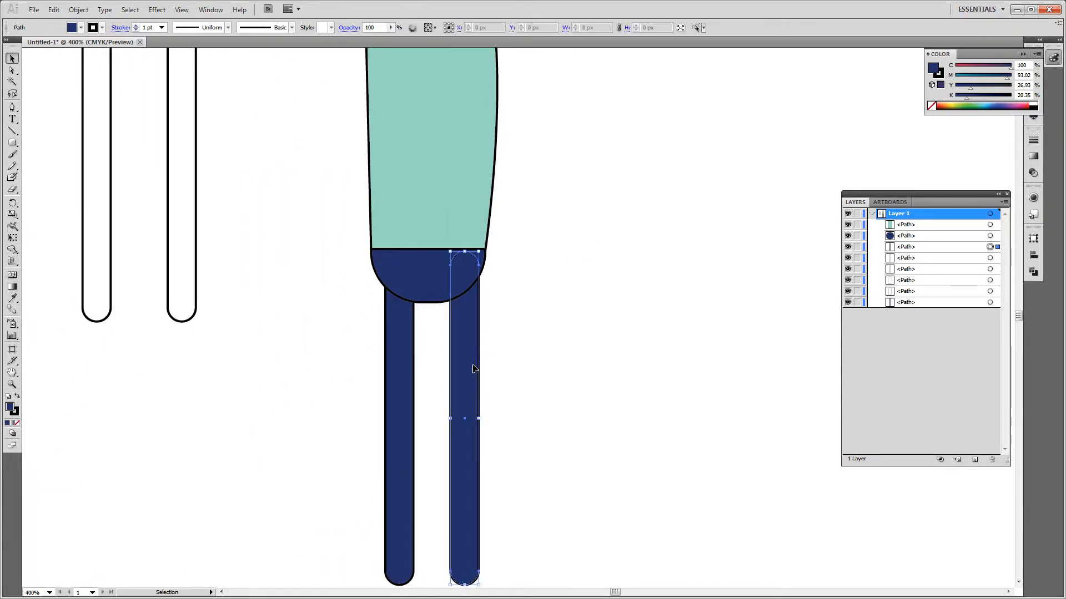
{"action": "key", "text": "shift+Right"}
{"action": "key", "text": "shift+Right"}
{"action": "key", "text": "shift+Right"}
{"action": "key", "text": "shift+Right"}
{"action": "key", "text": "shift+Right"}
{"action": "key", "text": "shift+Right"}
{"action": "key", "text": "shift+Right"}
{"action": "key", "text": "shift+Right"}
{"action": "key", "text": "shift+Right"}
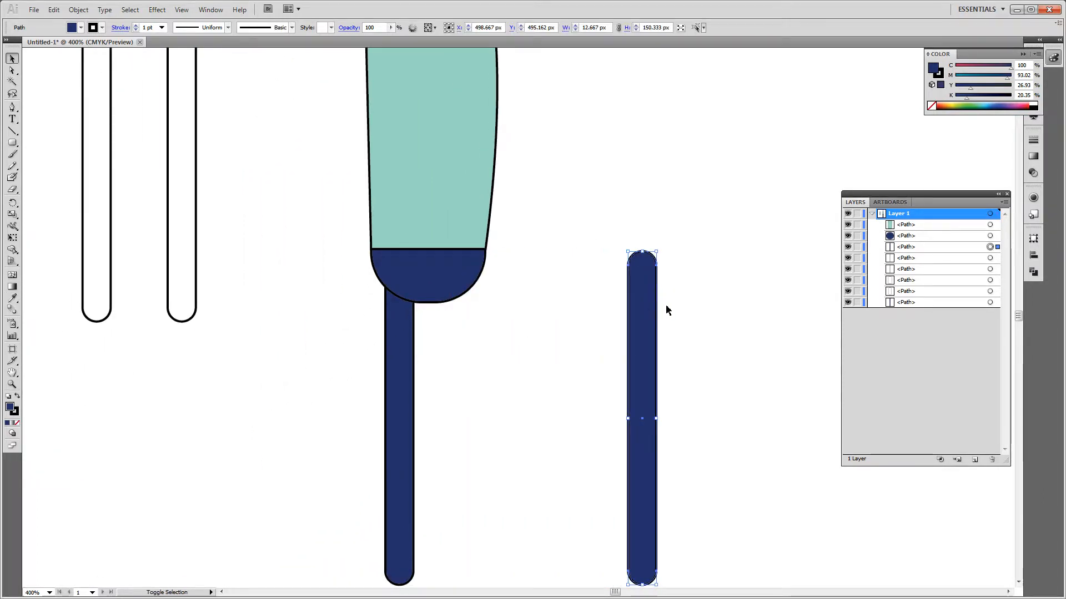
{"action": "left_click", "coordinate": [709, 307]}
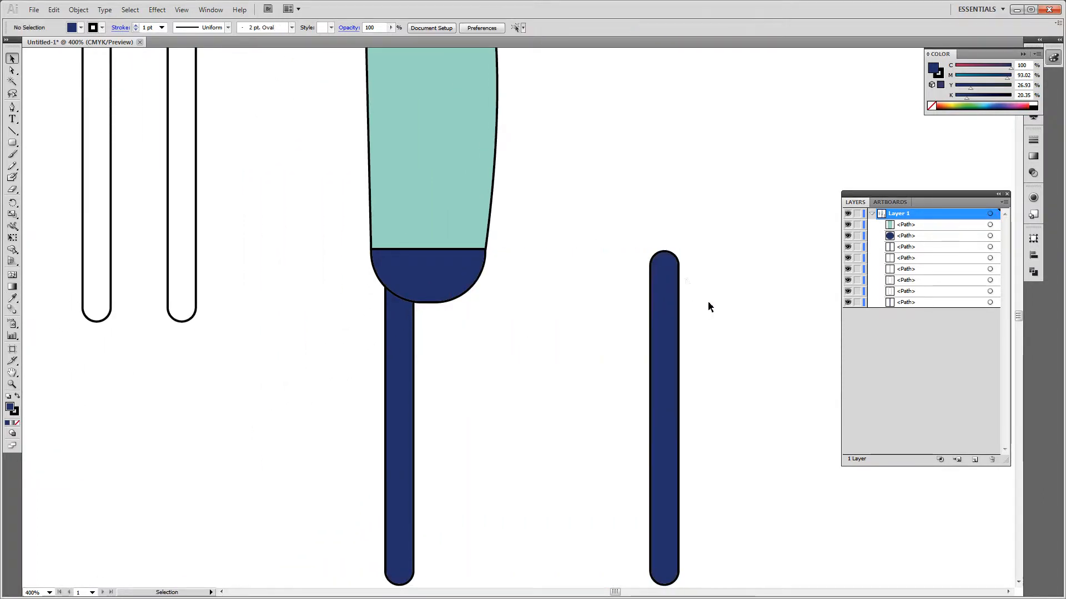
Step: Draw a closed four-sided Pen shape with a slanted lower edge, about 29 by 56.5 px, over the top of the separated leg
{"action": "left_click_drag", "start_coordinate": [12, 143], "coordinate": [6, 111]}
{"action": "left_click", "coordinate": [12, 108]}
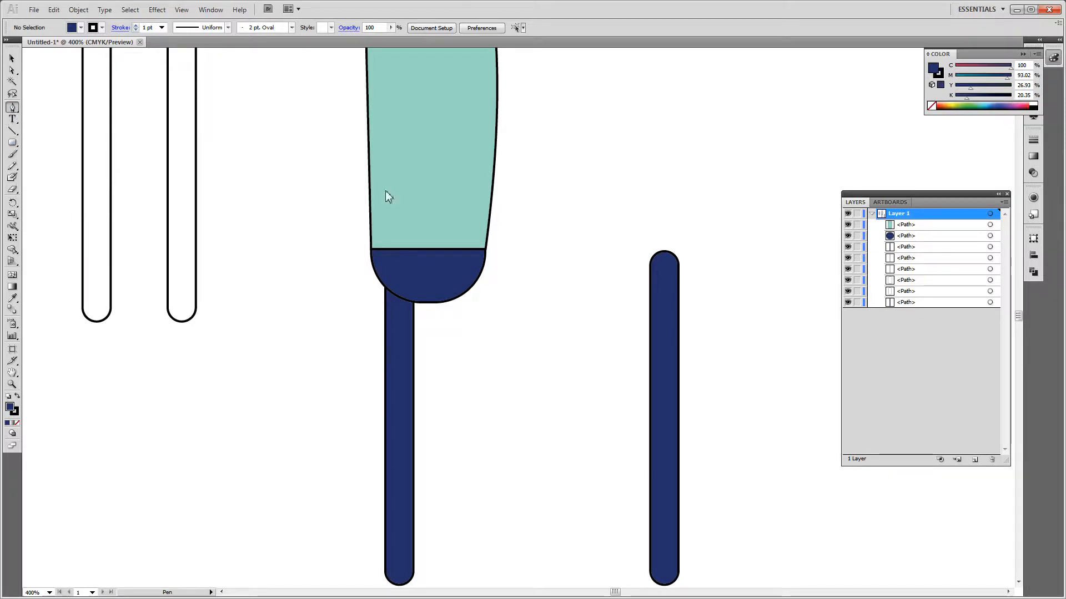
{"action": "left_click", "coordinate": [689, 322]}
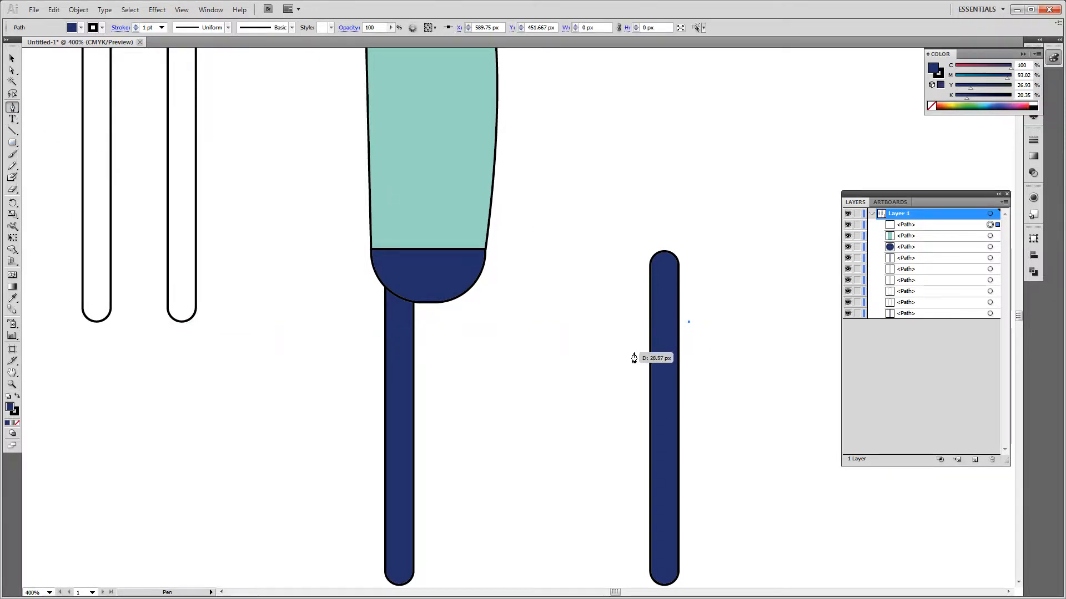
{"action": "left_click", "coordinate": [635, 352]}
{"action": "left_click", "coordinate": [629, 228]}
{"action": "left_click", "coordinate": [695, 236]}
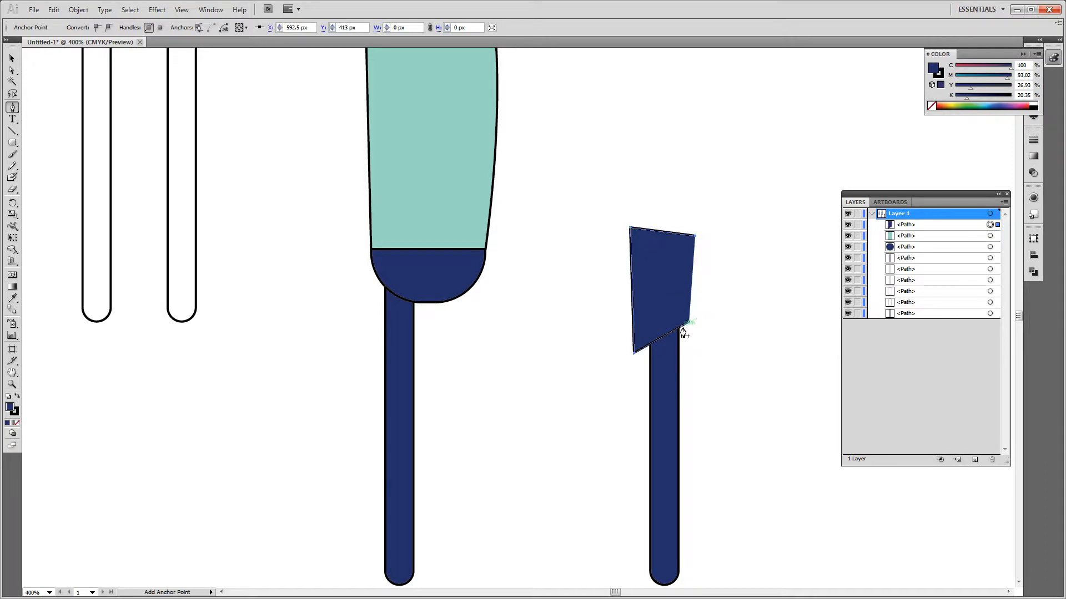
{"action": "left_click", "coordinate": [690, 327]}
{"action": "key", "text": "v"}
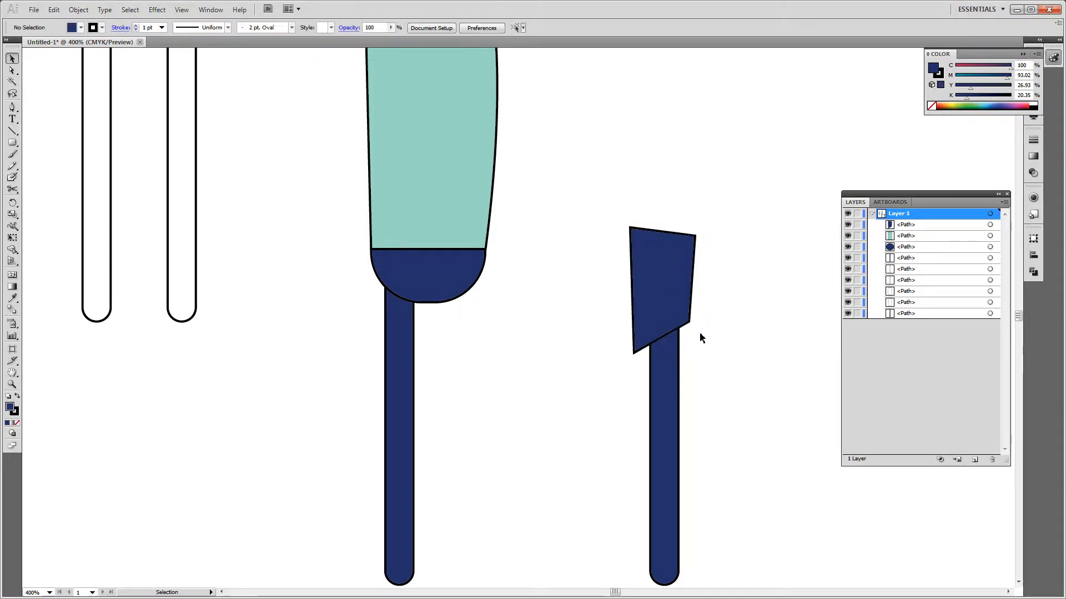
Step: Fill the four-sided shape with a darker navy, 131C3A, as the leg's shadow
{"action": "double_click", "coordinate": [15, 414]}
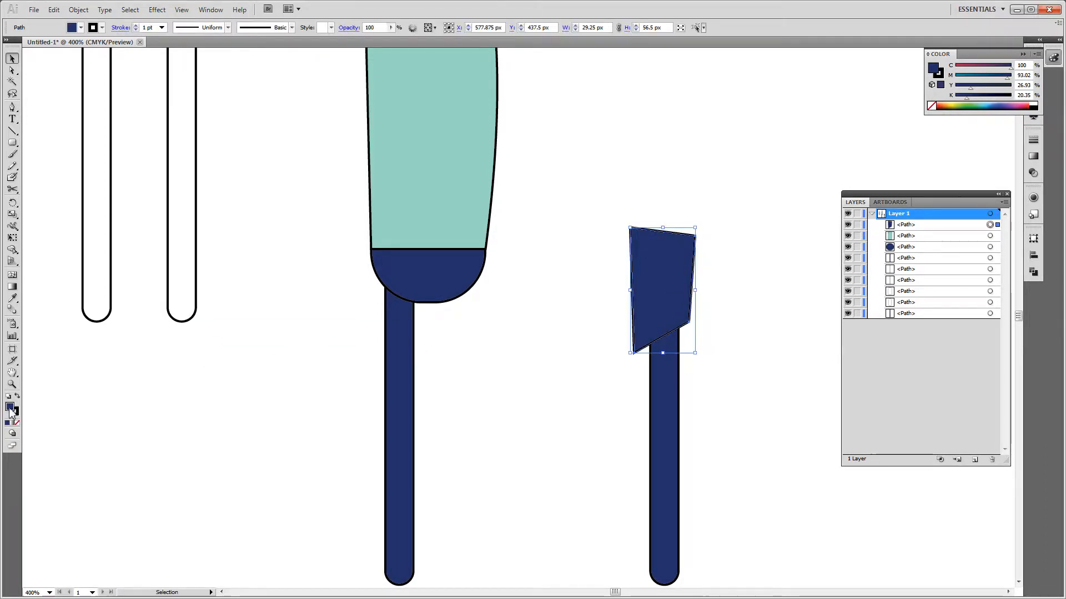
{"action": "left_click", "coordinate": [486, 346]}
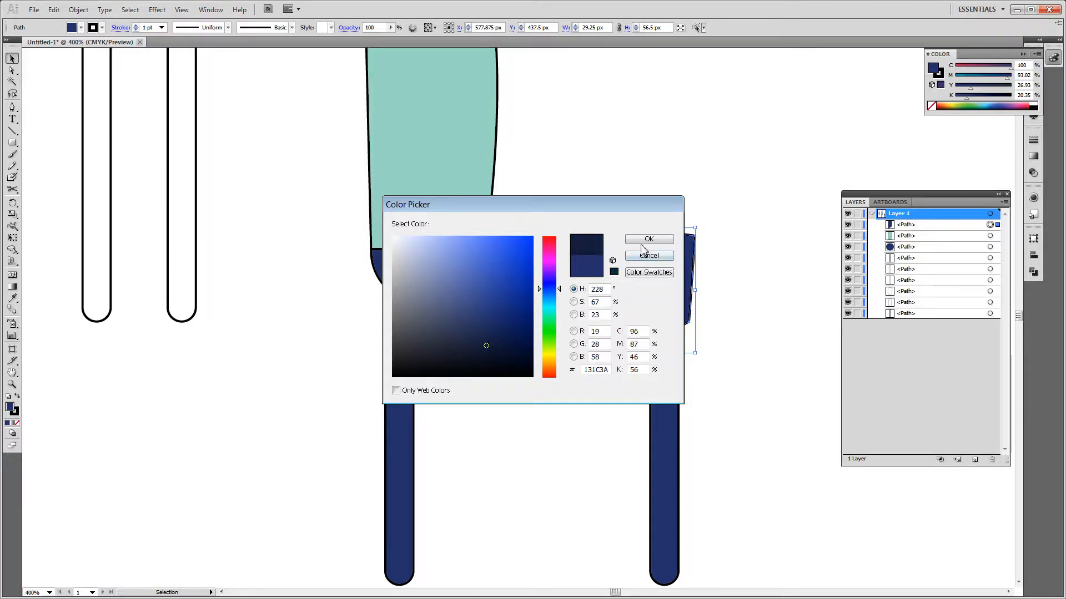
{"action": "left_click", "coordinate": [649, 239]}
{"action": "left_click", "coordinate": [709, 297]}
Step: Copy the separated leg and paste the duplicate in front of the dark shadow shape
{"action": "left_click", "coordinate": [675, 398]}
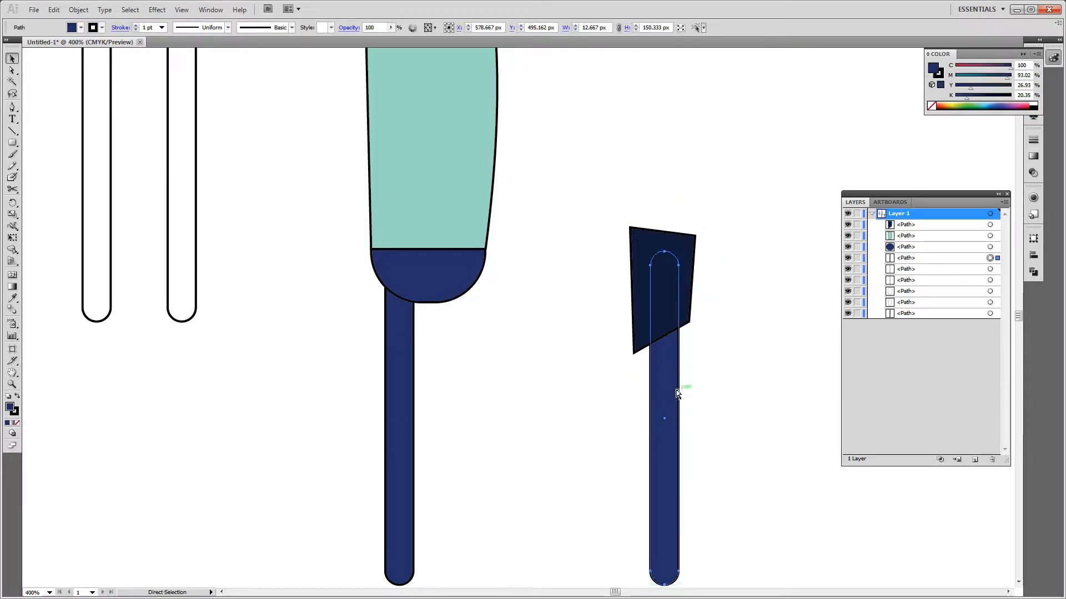
{"action": "left_click", "coordinate": [714, 368]}
{"action": "left_click", "coordinate": [691, 281]}
{"action": "key", "text": "a"}
{"action": "key", "text": "ctrl+f"}
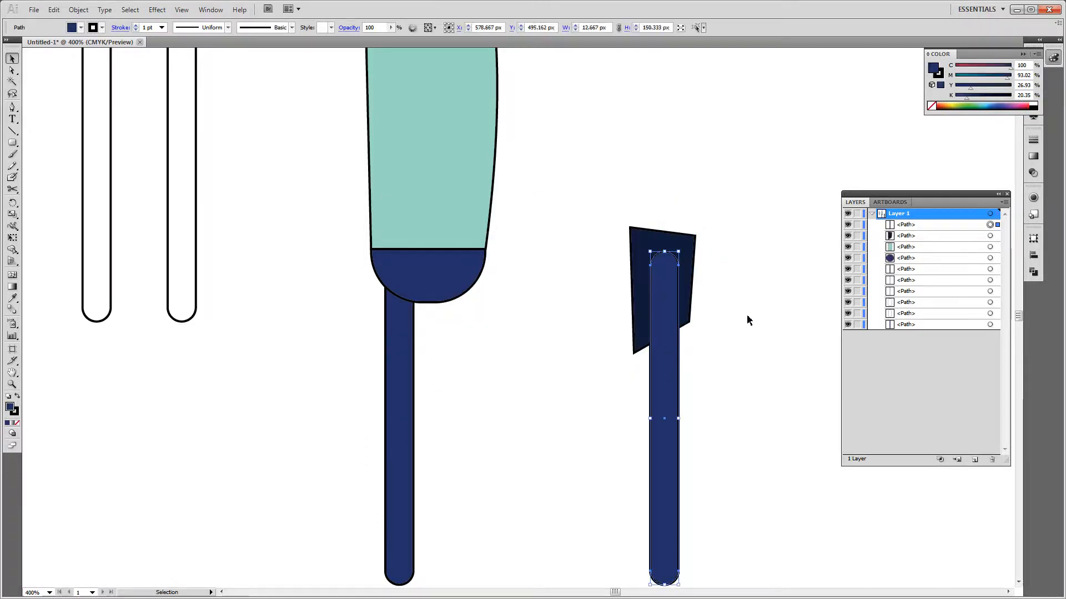
Step: Make a clipping mask from the duplicated leg and the shadow shape so the shadow is confined to the leg
{"action": "left_click", "coordinate": [747, 318]}
{"action": "left_click", "coordinate": [694, 254], "text": "shift"}
{"action": "left_click", "coordinate": [709, 375]}
{"action": "left_click", "coordinate": [674, 321]}
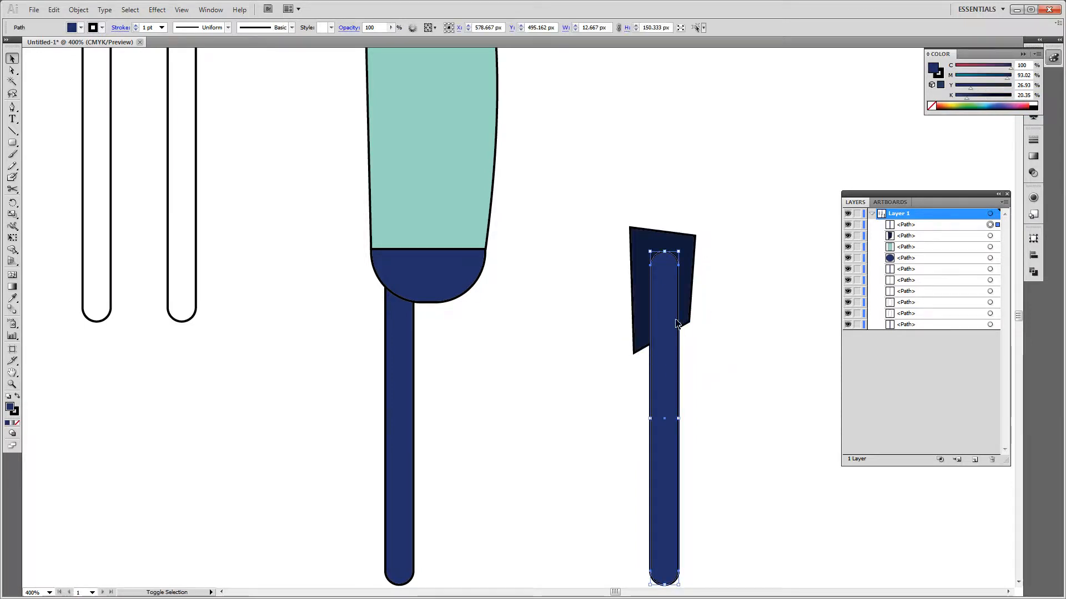
{"action": "left_click", "coordinate": [689, 274], "text": "shift"}
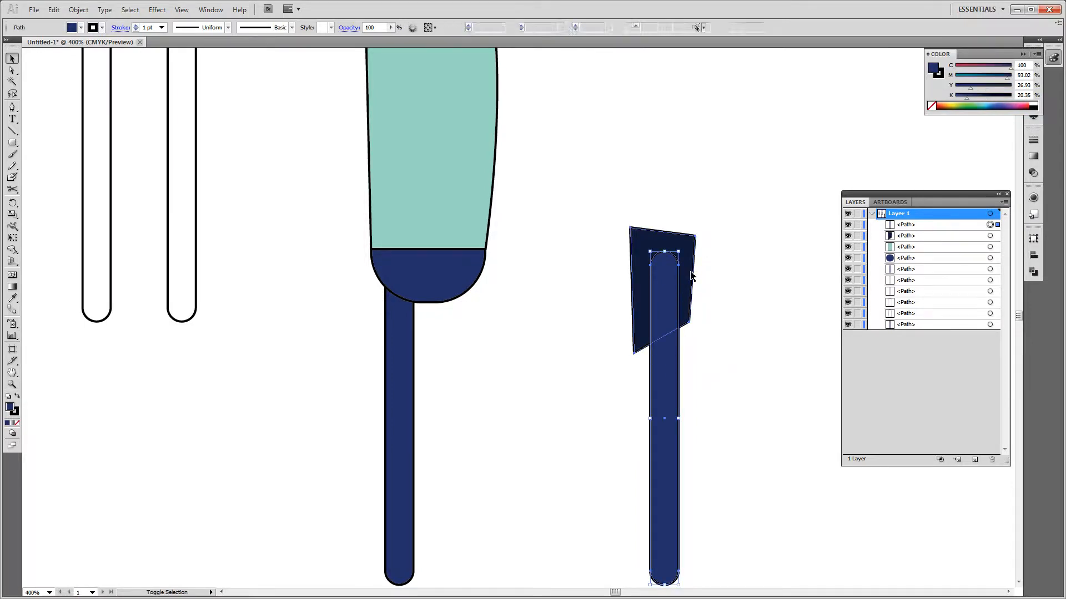
{"action": "right_click", "coordinate": [667, 288]}
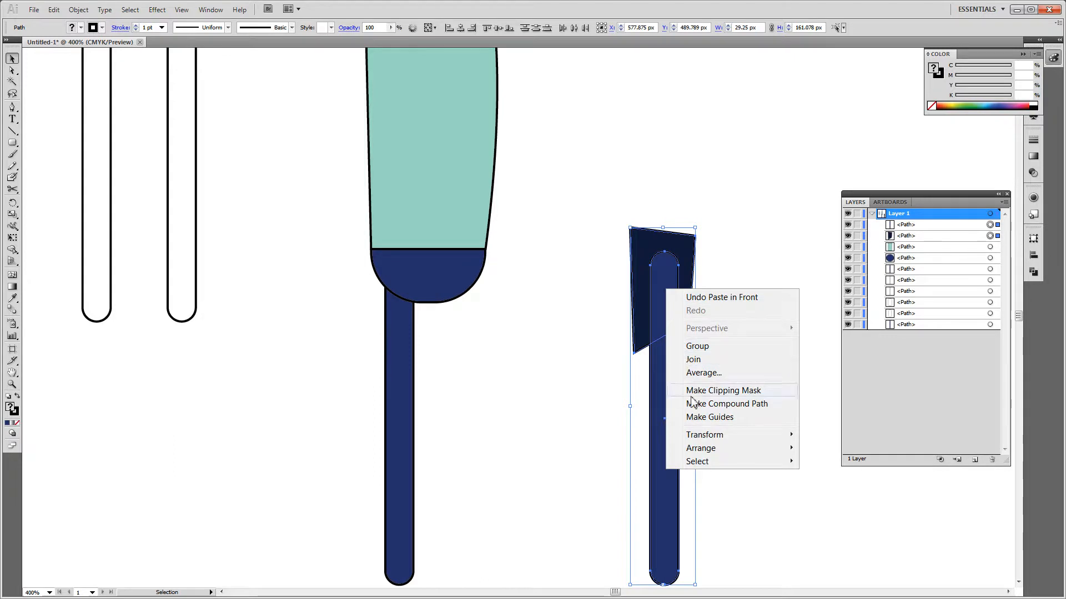
{"action": "left_click", "coordinate": [716, 390]}
{"action": "left_click", "coordinate": [711, 245]}
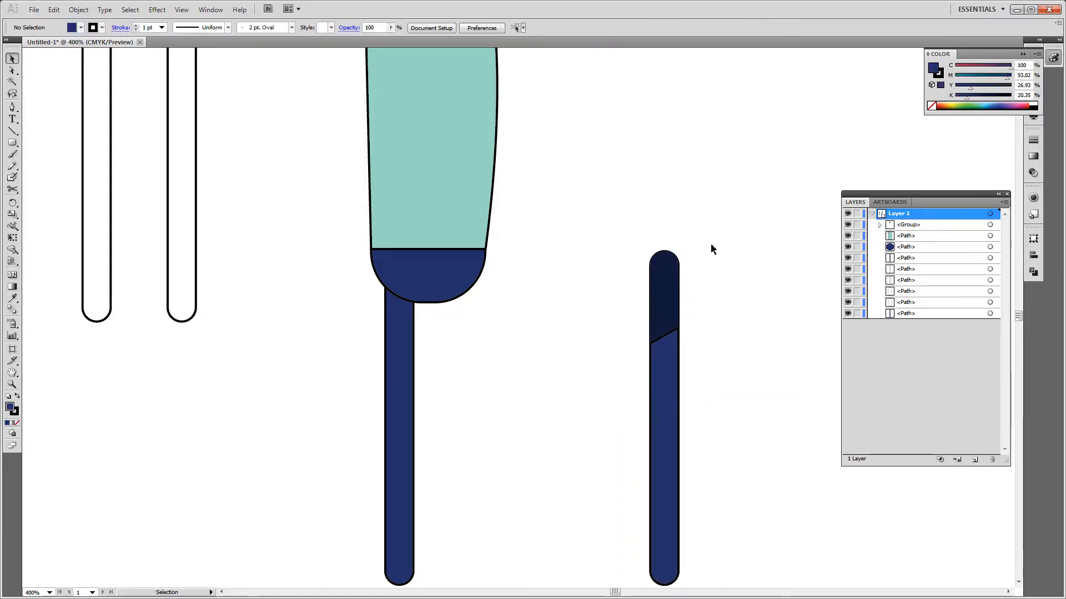
Step: Move the leg together with its clipped shadow back to the right side of the hips, at X 488.667 px
{"action": "left_click_drag", "start_coordinate": [716, 218], "coordinate": [522, 355]}
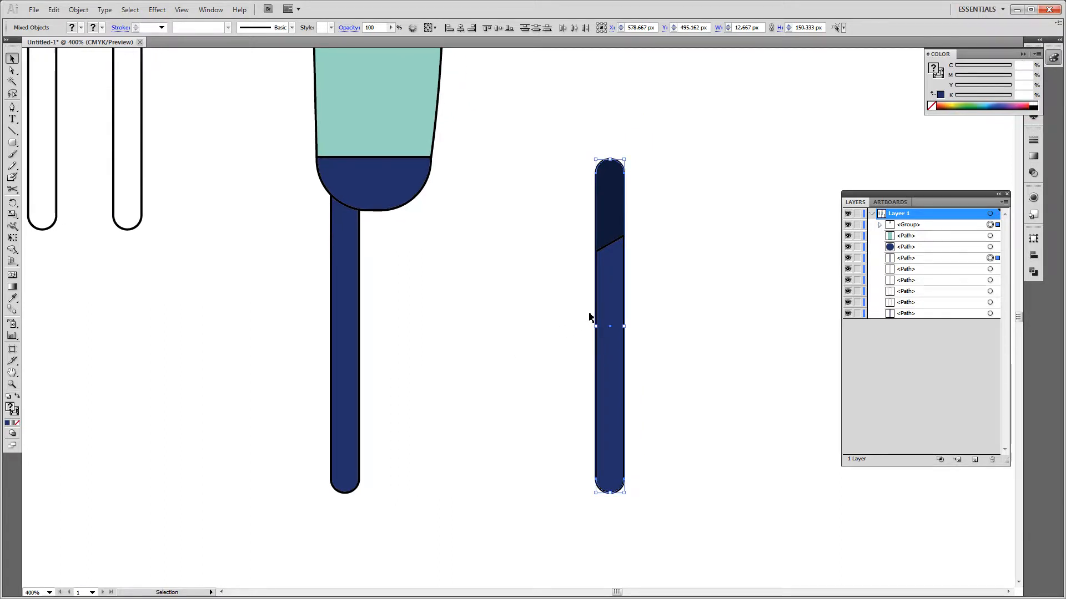
{"action": "key", "text": "shift+Left"}
{"action": "key", "text": "shift+Left"}
{"action": "key", "text": "shift+Left"}
{"action": "key", "text": "shift+Left"}
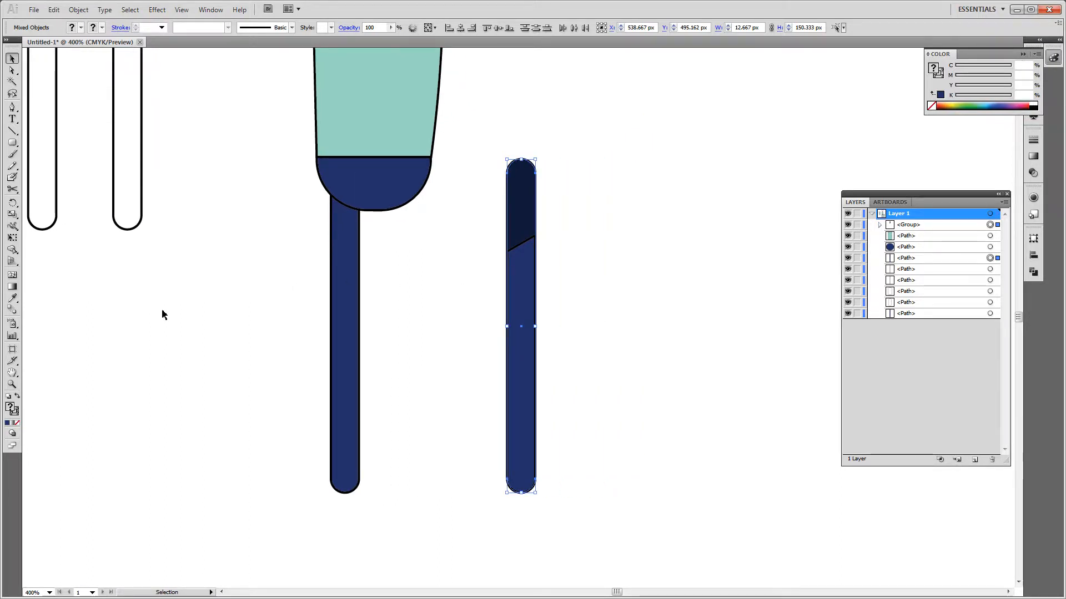
{"action": "key", "text": "shift+Left"}
{"action": "key", "text": "shift+Left"}
{"action": "key", "text": "shift+Left"}
{"action": "key", "text": "shift+Left"}
{"action": "key", "text": "shift+Left"}
{"action": "key", "text": "shift+Left"}
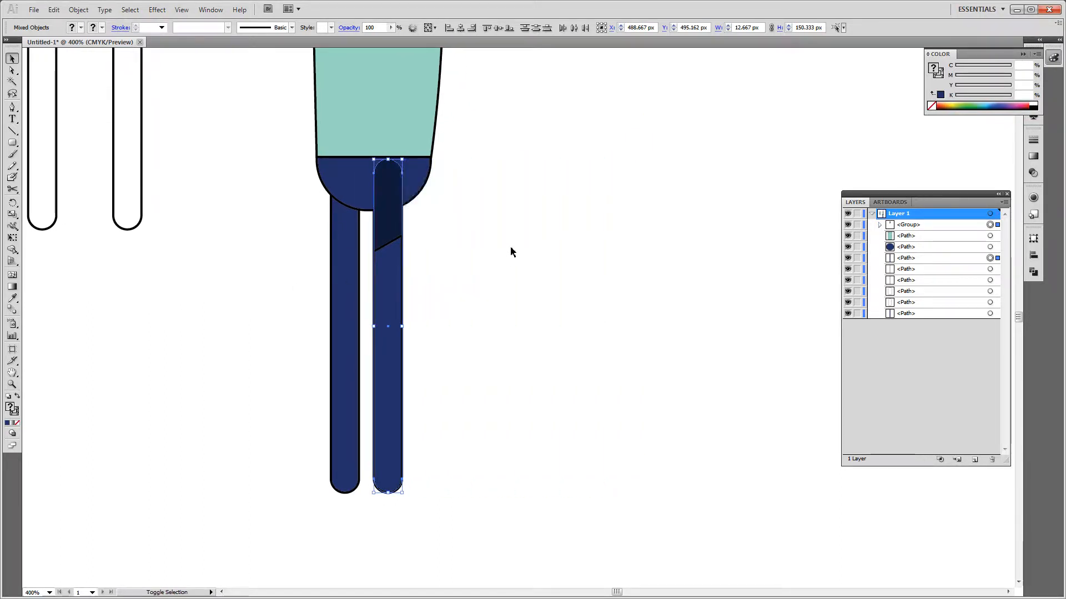
{"action": "key", "text": "shift+Right"}
{"action": "key", "text": "shift+Down"}
{"action": "key", "text": "shift+Up"}
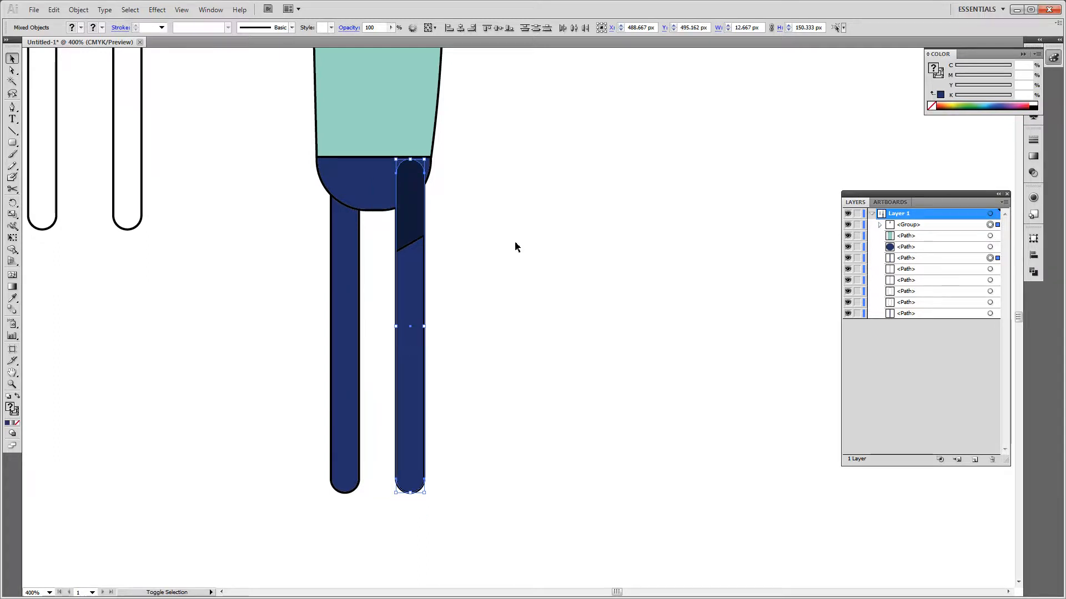
{"action": "key", "text": "ctrl+minus"}
{"action": "key", "text": "ctrl+minus"}
{"action": "key", "text": "ctrl+minus"}
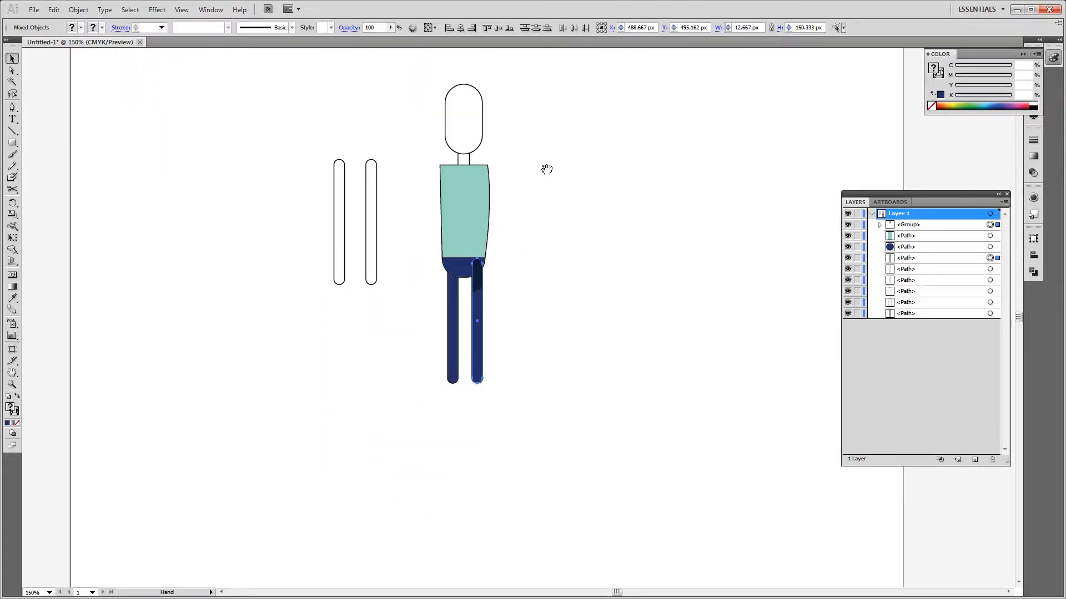
Step: Fill the character's head with a medium brown, 9B7E59
{"action": "left_click", "coordinate": [465, 181]}
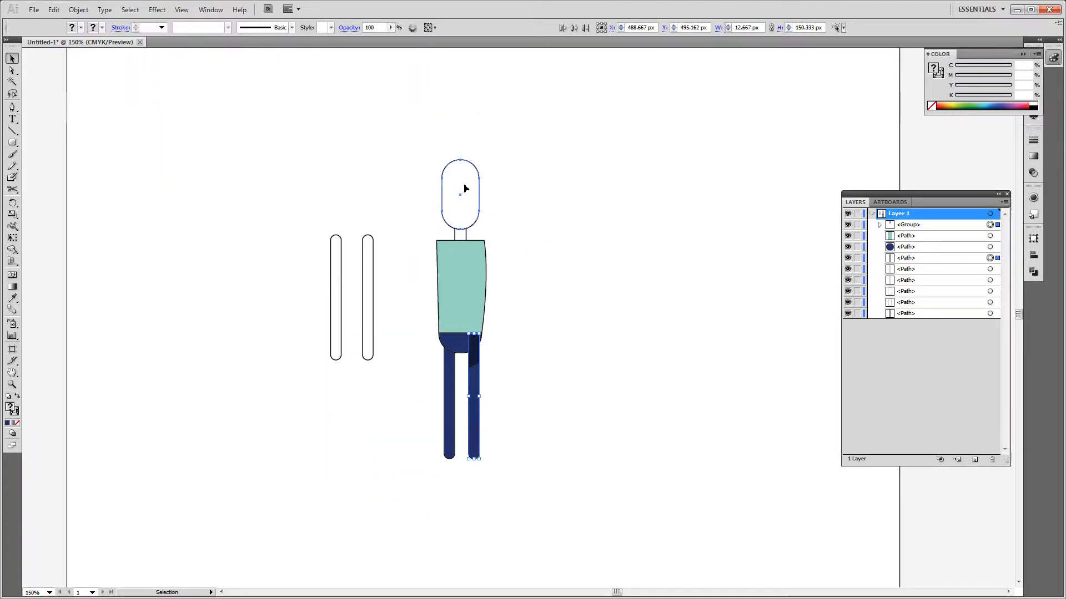
{"action": "double_click", "coordinate": [10, 409]}
{"action": "left_click_drag", "start_coordinate": [549, 356], "coordinate": [549, 365]}
{"action": "mouse_move", "coordinate": [452, 287]}
{"action": "left_mouse_down"}
{"action": "mouse_move", "coordinate": [453, 276]}
{"action": "mouse_move", "coordinate": [454, 291]}
{"action": "left_mouse_up"}
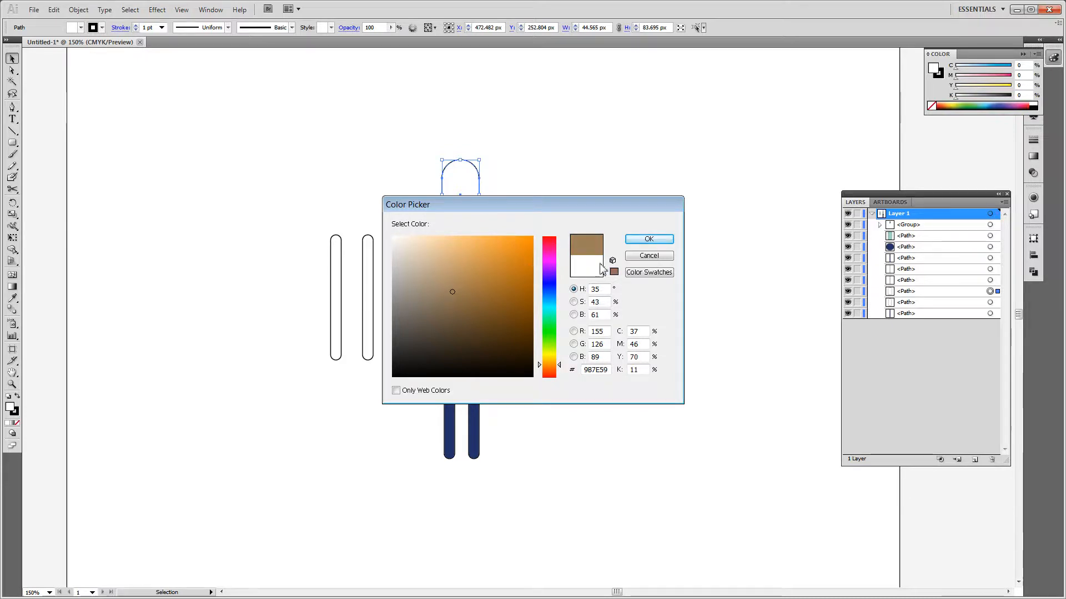
{"action": "left_click", "coordinate": [648, 239]}
{"action": "left_click", "coordinate": [544, 246]}
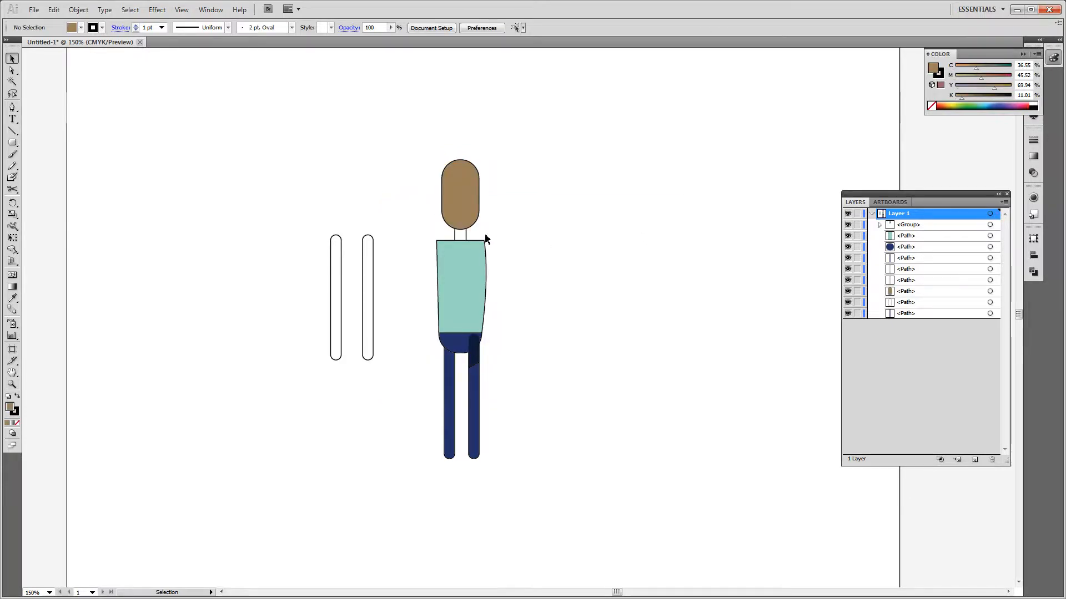
Step: Try a near-black fill on the head shape, and undo the fill change
{"action": "scroll", "coordinate": [485, 239], "scroll_direction": "up", "scroll_amount": 3}
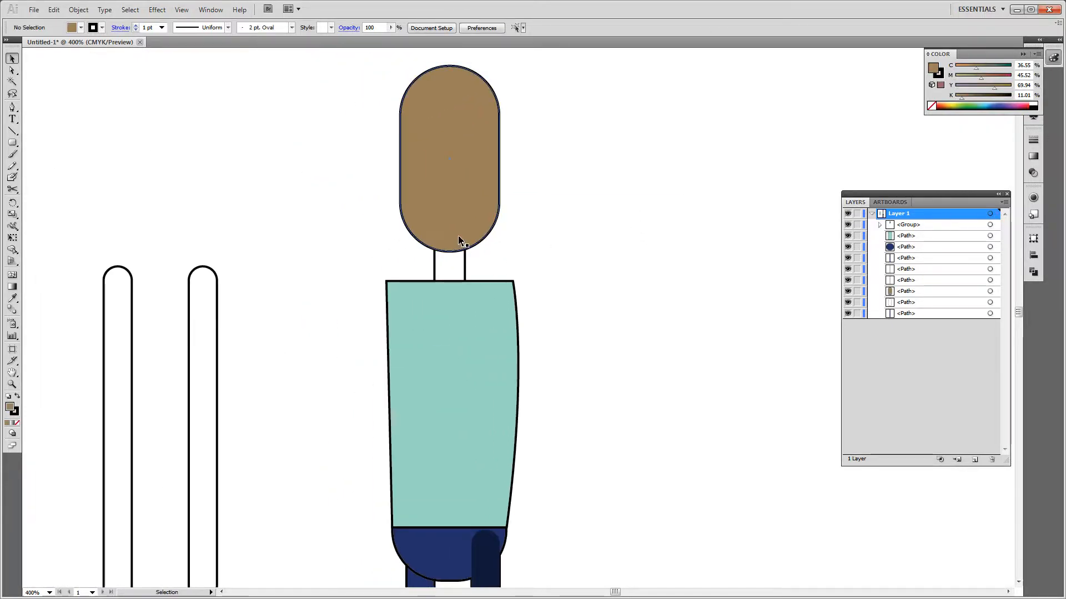
{"action": "left_click", "coordinate": [458, 240]}
{"action": "double_click", "coordinate": [12, 408]}
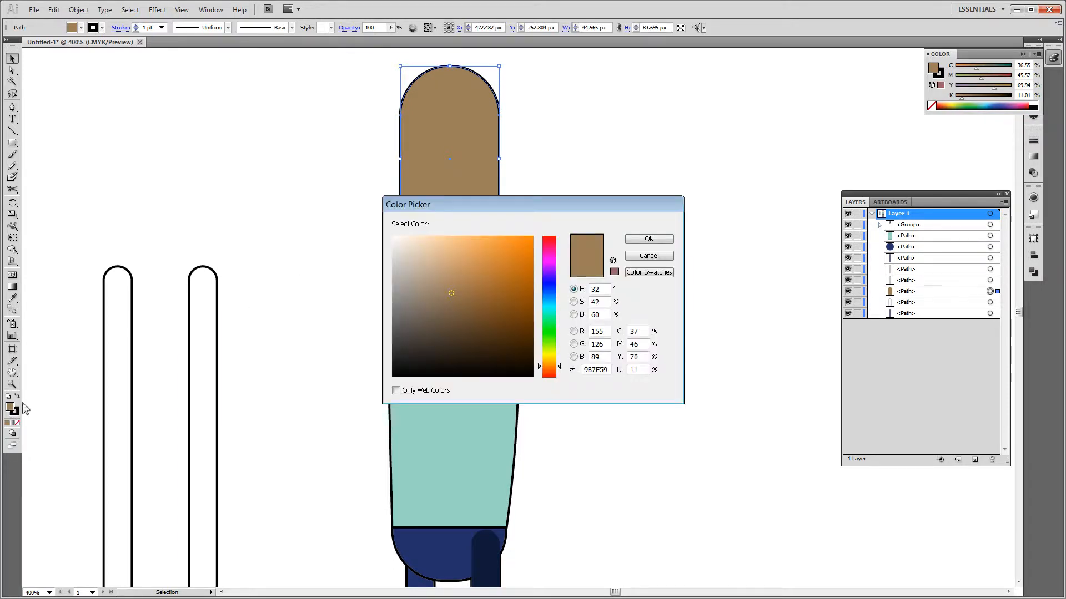
{"action": "left_click", "coordinate": [449, 316]}
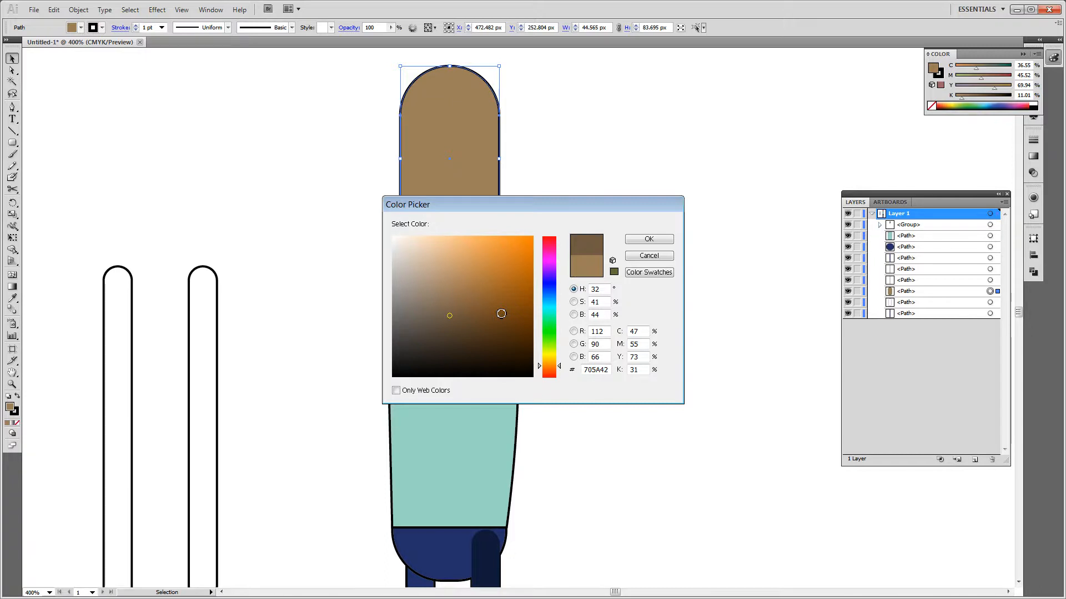
{"action": "left_click", "coordinate": [513, 368]}
{"action": "left_click", "coordinate": [649, 239]}
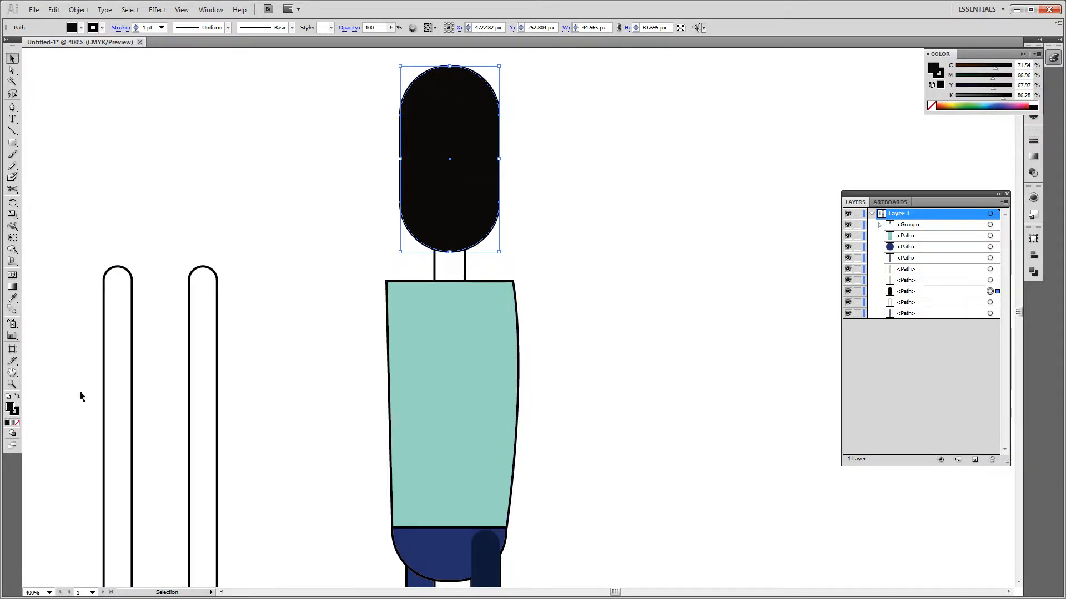
{"action": "key", "text": "ctrl+z"}
Step: Fill the neck with the head's brown using the Eyedropper
{"action": "left_click", "coordinate": [626, 246]}
{"action": "left_click", "coordinate": [462, 272]}
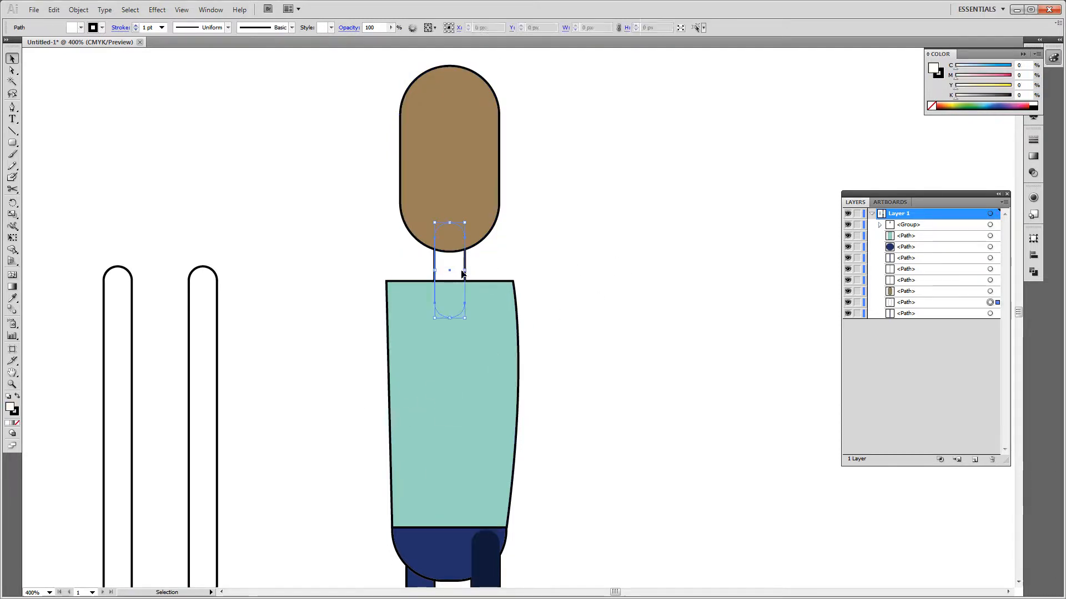
{"action": "key", "text": "i"}
{"action": "left_click", "coordinate": [482, 217]}
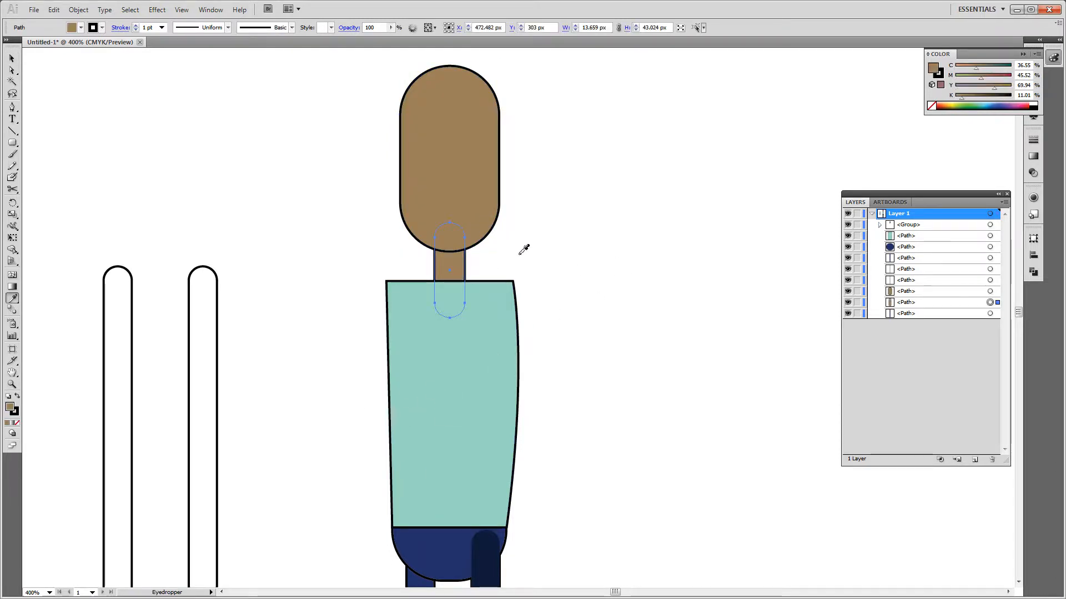
{"action": "key", "text": "v"}
{"action": "left_click", "coordinate": [542, 266]}
Step: Slide the neck out to the right of the body and move it back between head and torso
{"action": "left_click", "coordinate": [465, 271]}
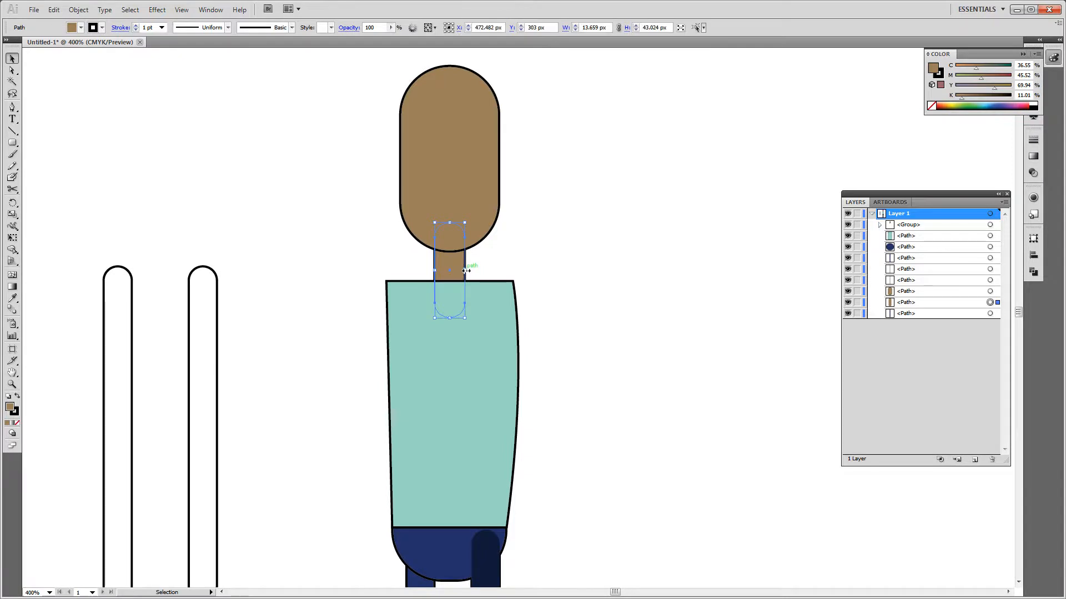
{"action": "left_click_drag", "start_coordinate": [465, 270], "coordinate": [666, 330]}
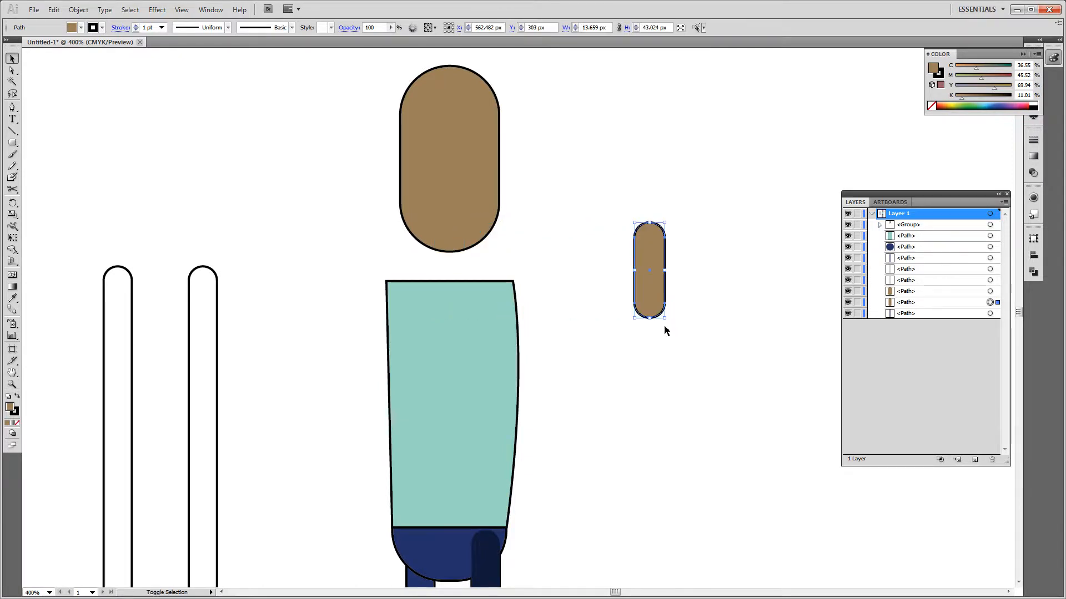
{"action": "key", "text": "shift+Left"}
{"action": "key", "text": "shift+Left"}
{"action": "key", "text": "shift+Left"}
{"action": "key", "text": "shift+Left"}
{"action": "key", "text": "shift+Left"}
{"action": "key", "text": "shift+Left"}
{"action": "key", "text": "shift+Left"}
{"action": "key", "text": "shift+Left"}
{"action": "key", "text": "shift+Left"}
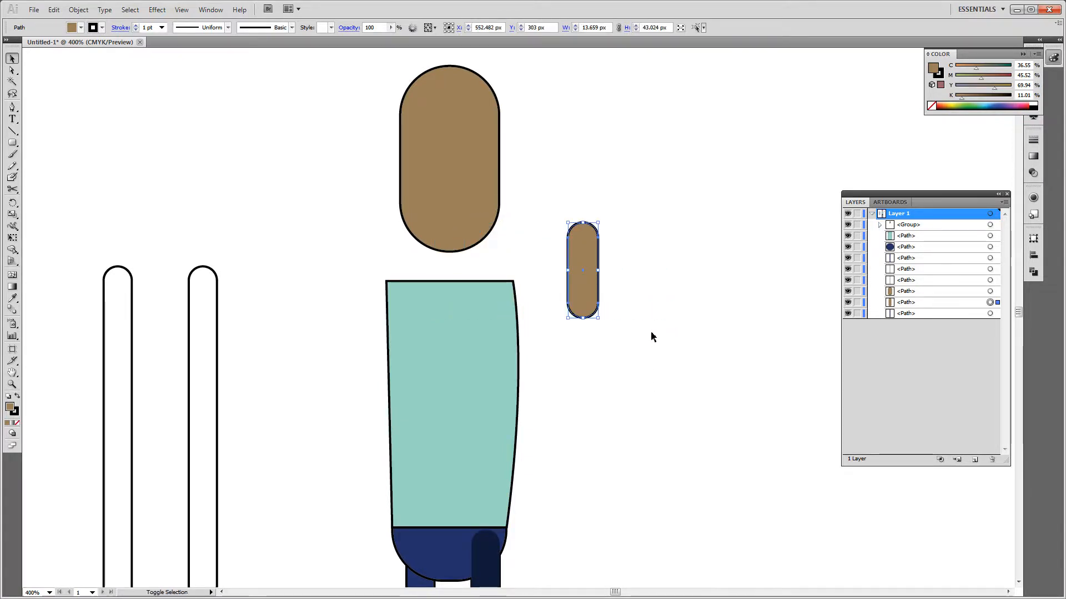
Step: Fill the neck with a darker brown, 725A40, so it reads as shaded
{"action": "double_click", "coordinate": [9, 408]}
{"action": "left_click", "coordinate": [456, 313]}
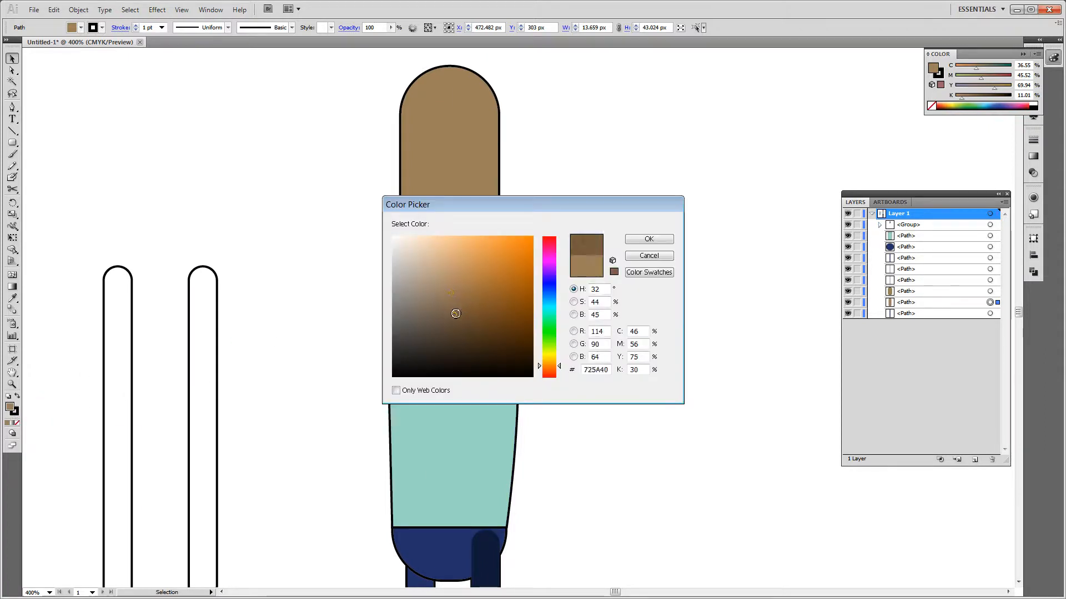
{"action": "left_click", "coordinate": [649, 239]}
{"action": "left_click", "coordinate": [585, 156]}
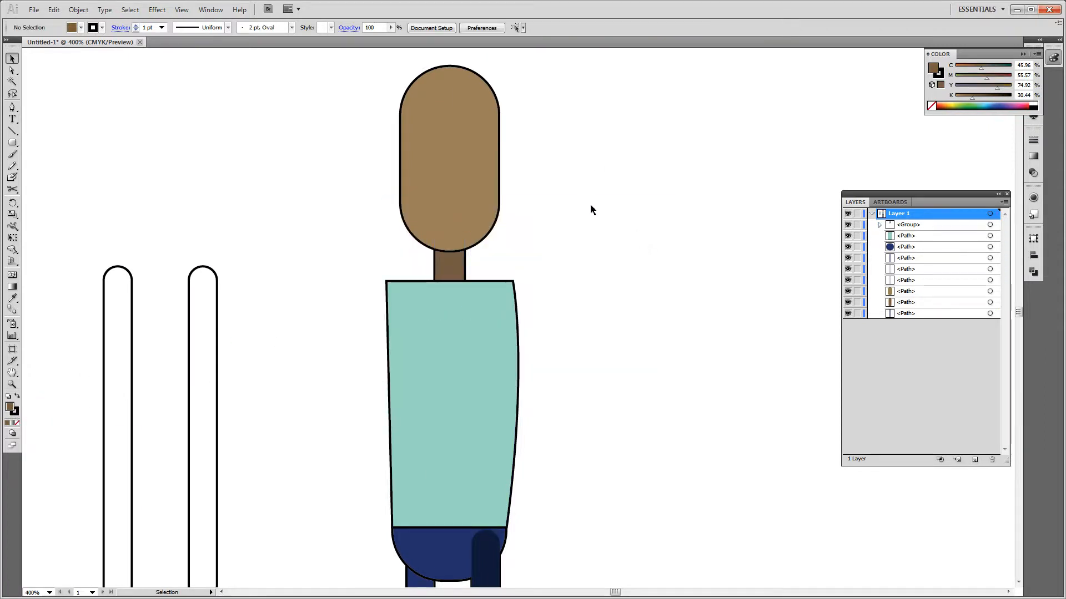
Step: Fill both detached arms with the torso's teal using the Eyedropper
{"action": "key", "text": "ctrl+minus"}
{"action": "key", "text": "ctrl+minus"}
{"action": "key", "text": "ctrl+minus"}
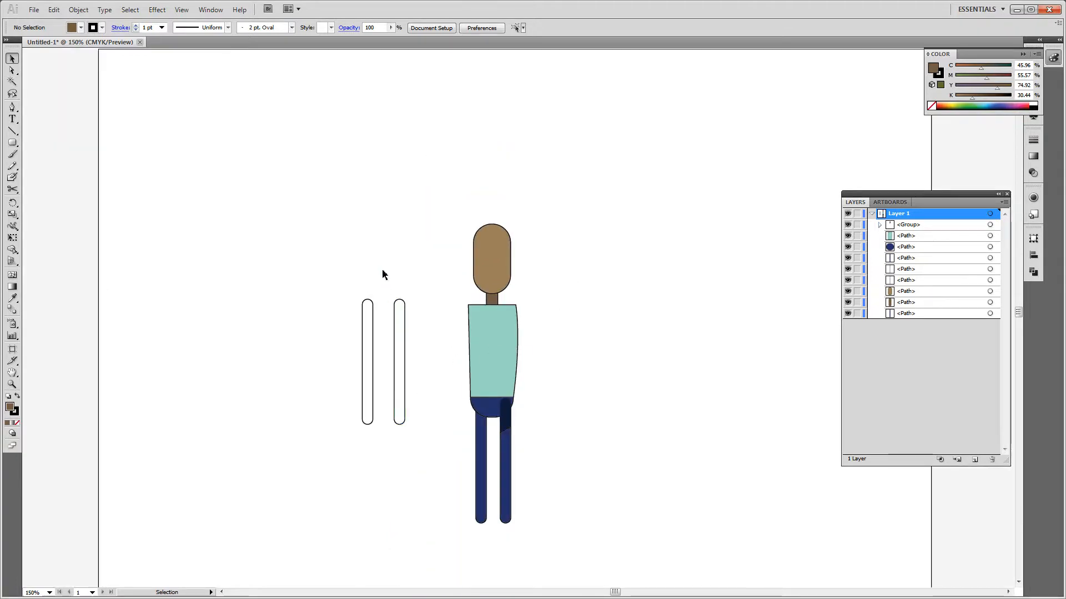
{"action": "key", "text": "ctrl+plus"}
{"action": "key", "text": "ctrl+plus"}
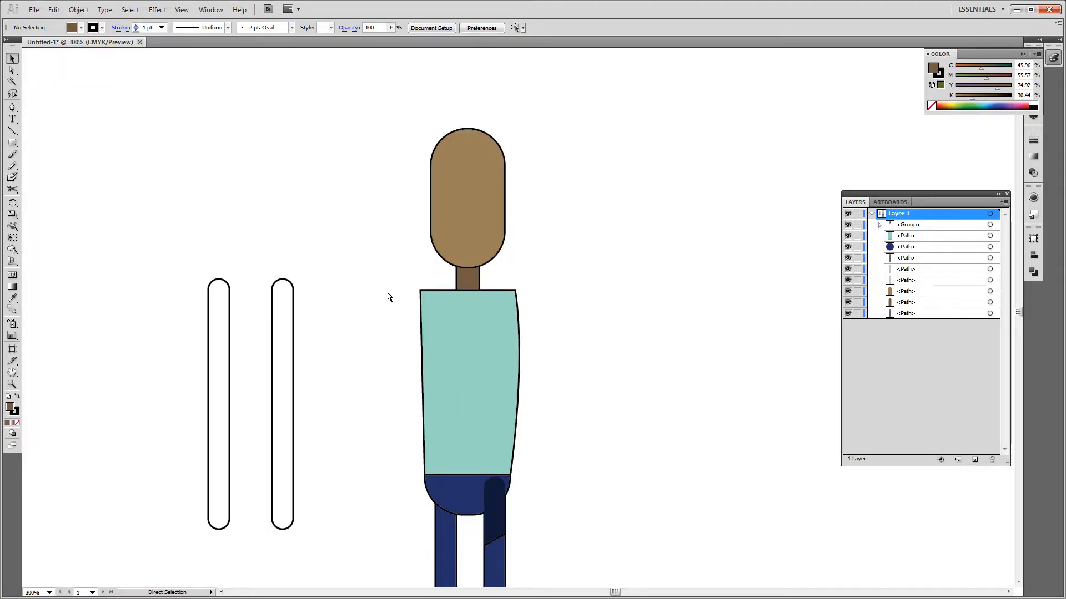
{"action": "key", "text": "ctrl+minus"}
{"action": "key", "text": "ctrl+plus"}
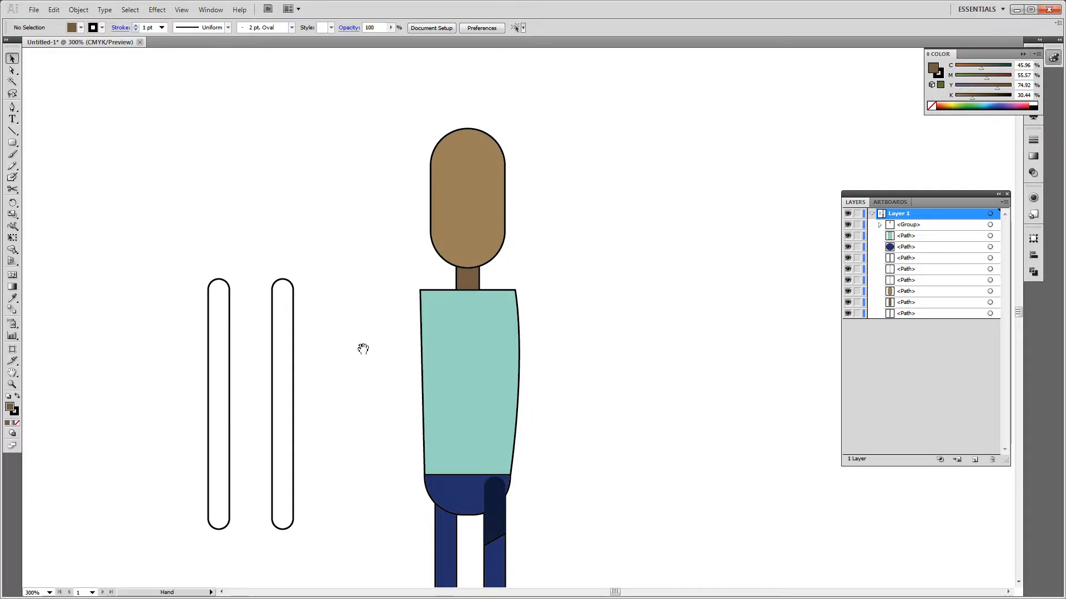
{"action": "left_click_drag", "start_coordinate": [363, 348], "coordinate": [387, 272]}
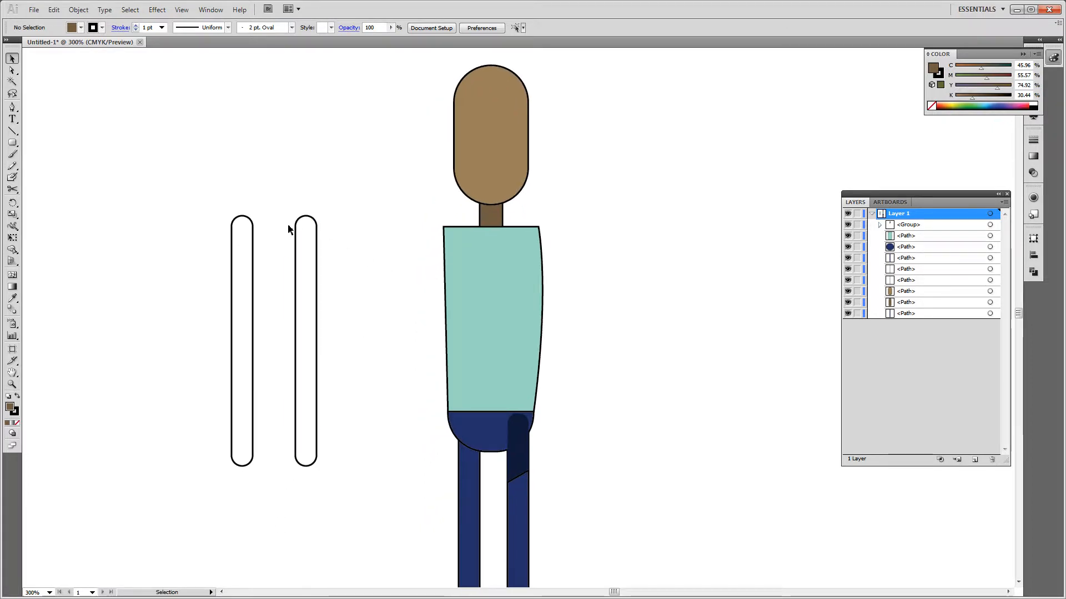
{"action": "left_click", "coordinate": [307, 278]}
{"action": "left_click", "coordinate": [337, 274]}
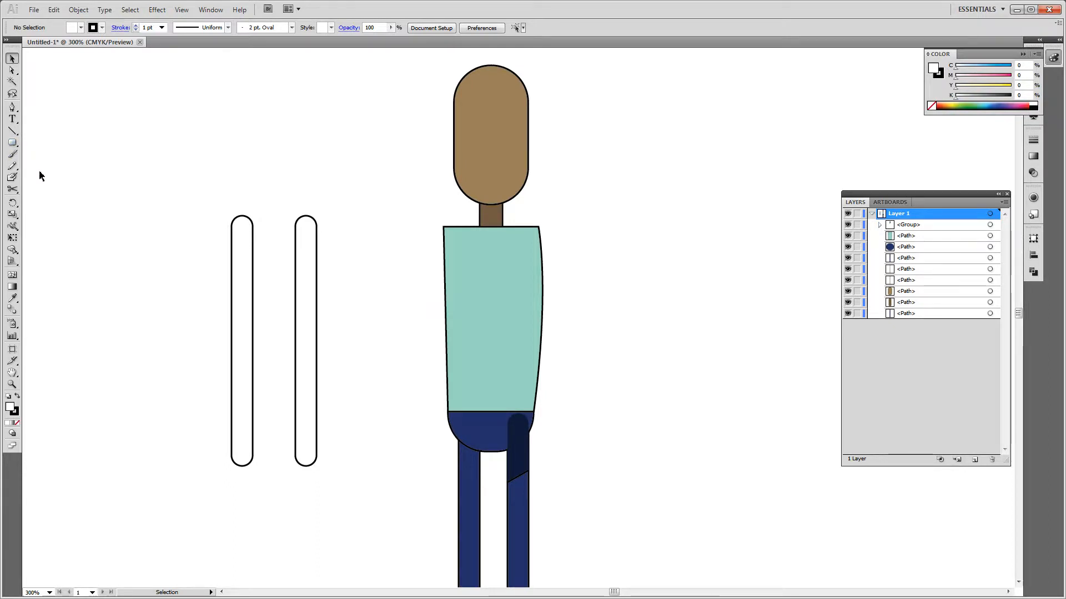
{"action": "left_click_drag", "start_coordinate": [195, 200], "coordinate": [357, 392]}
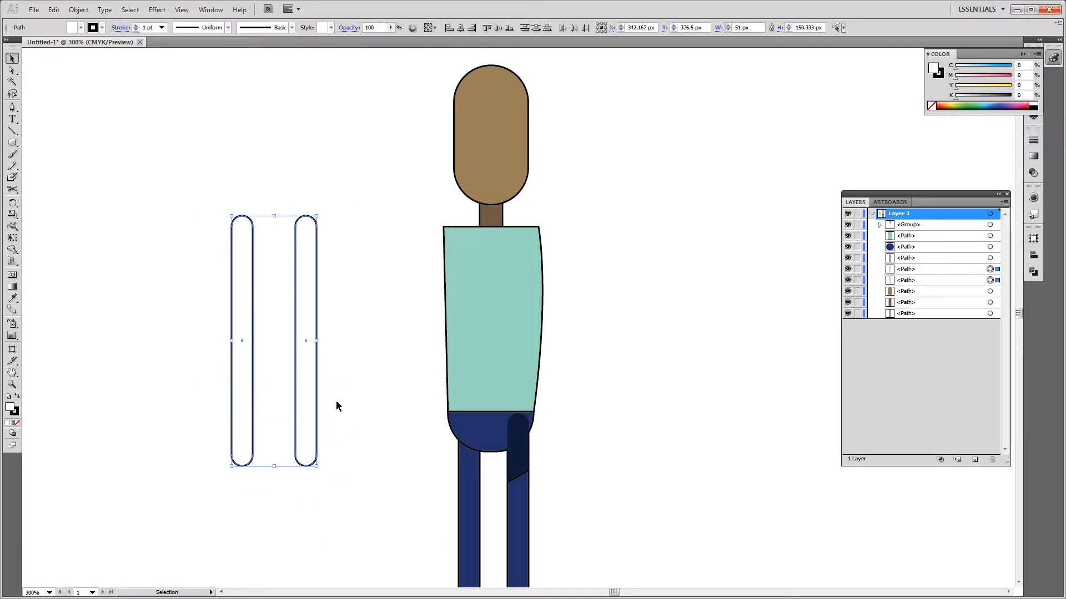
{"action": "key", "text": "i"}
{"action": "left_click", "coordinate": [494, 316]}
{"action": "key", "text": "v"}
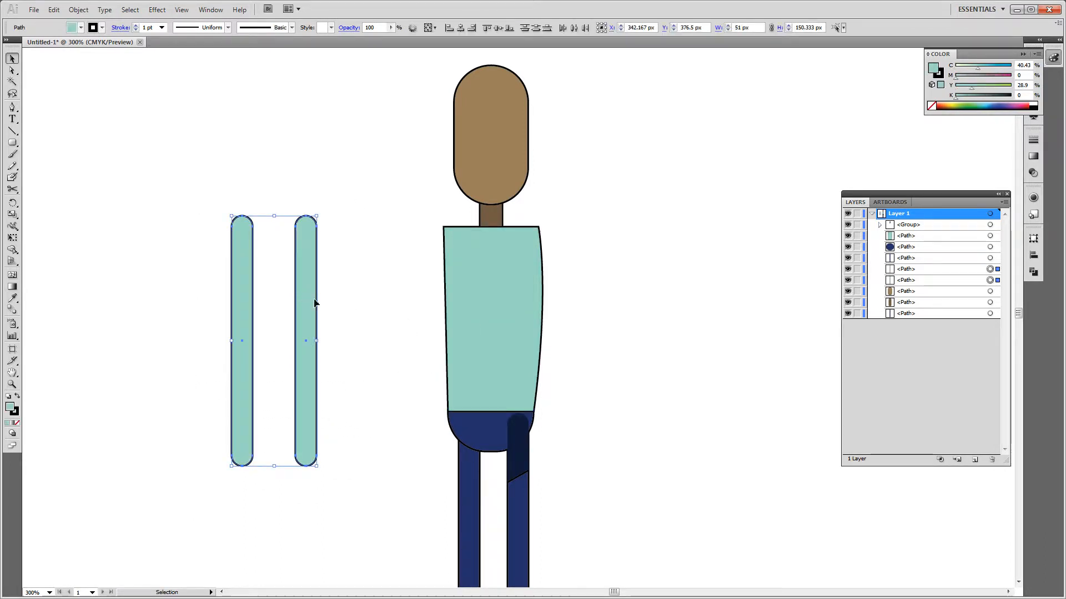
{"action": "left_click", "coordinate": [329, 316]}
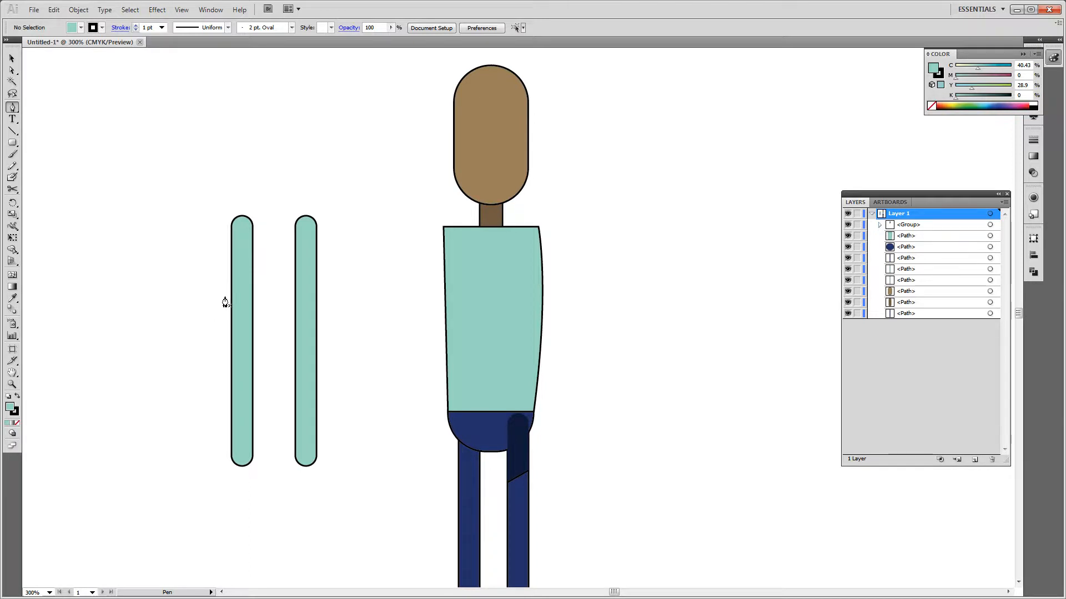
Step: Draw a closed four-sided Pen shape, about 27 px wide and 41 px high, over the lower end of the left arm
{"action": "left_click", "coordinate": [225, 414]}
{"action": "left_click", "coordinate": [267, 414]}
{"action": "left_click", "coordinate": [267, 482]}
{"action": "left_click", "coordinate": [221, 482]}
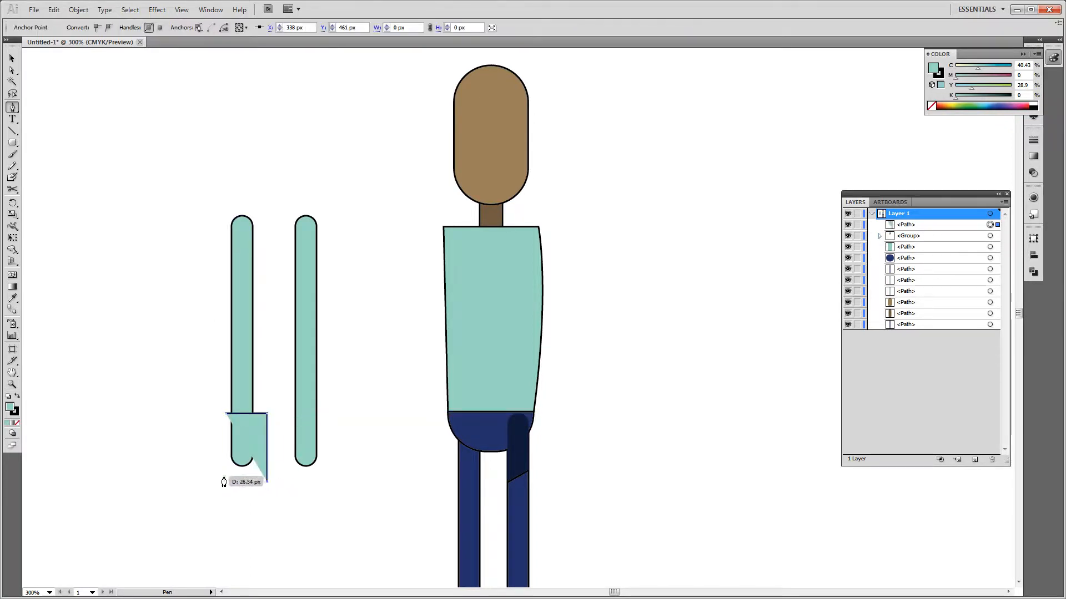
{"action": "left_click", "coordinate": [226, 414]}
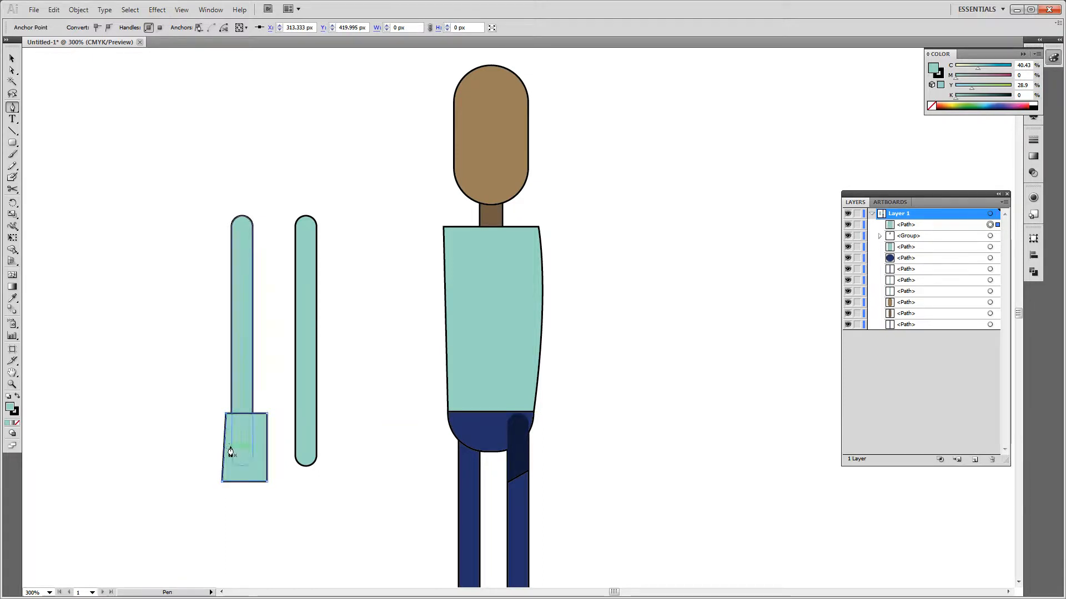
{"action": "key", "text": "v"}
{"action": "left_click", "coordinate": [191, 424]}
Step: Paste a copy of the left arm in front and make a clipping mask from it and the four-sided shape
{"action": "left_click", "coordinate": [243, 393]}
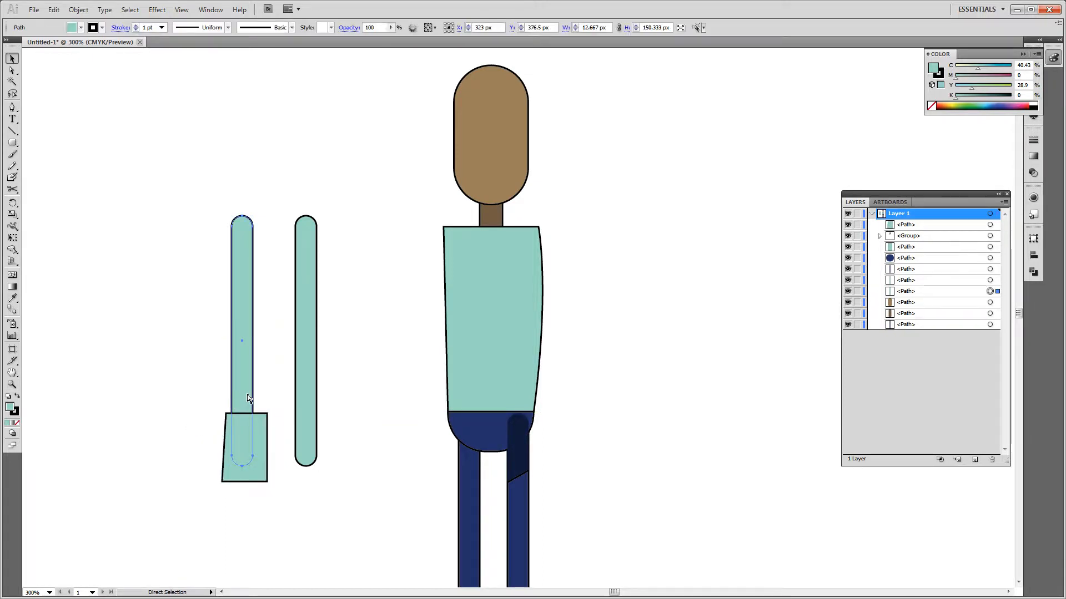
{"action": "left_click", "coordinate": [265, 481], "text": "shift"}
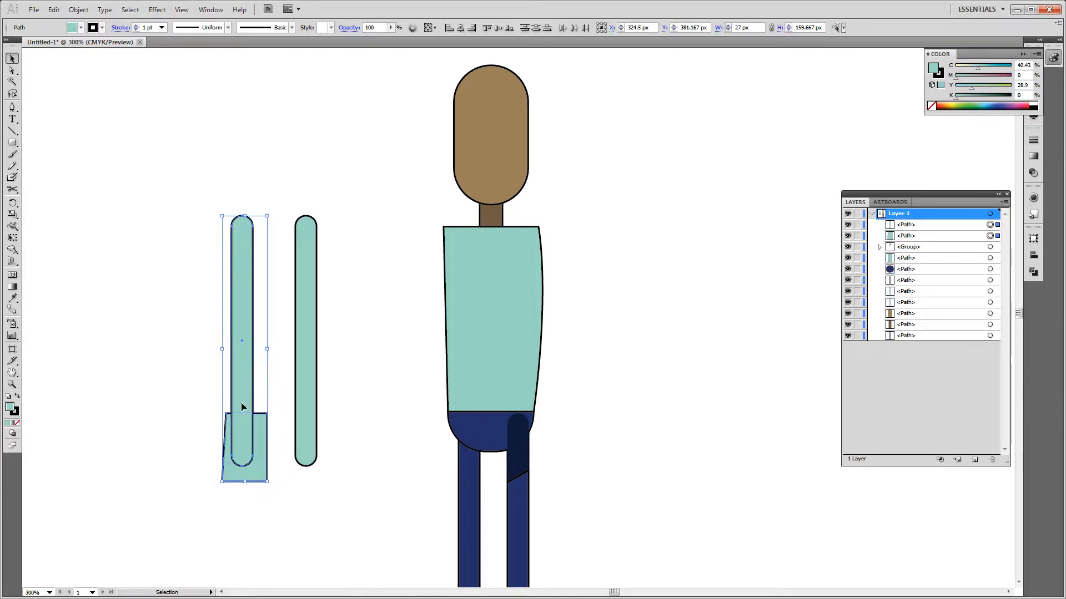
{"action": "right_click", "coordinate": [257, 468]}
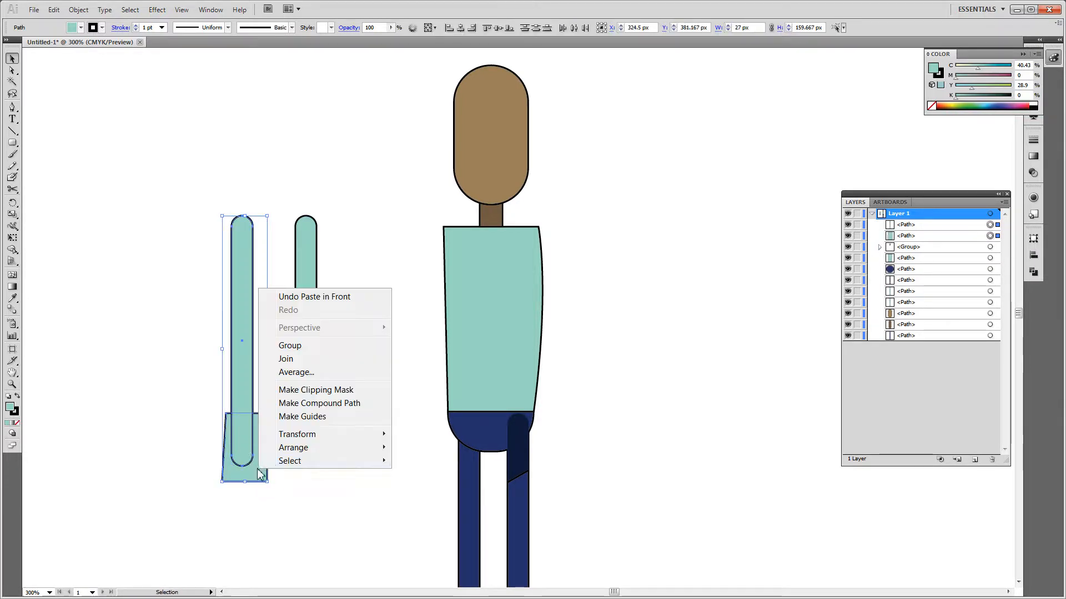
{"action": "left_click", "coordinate": [327, 390]}
Step: Fill the clipped four-sided shape at the arm's lower end with the head's brown as the hand
{"action": "key", "text": "a"}
{"action": "left_click", "coordinate": [242, 444]}
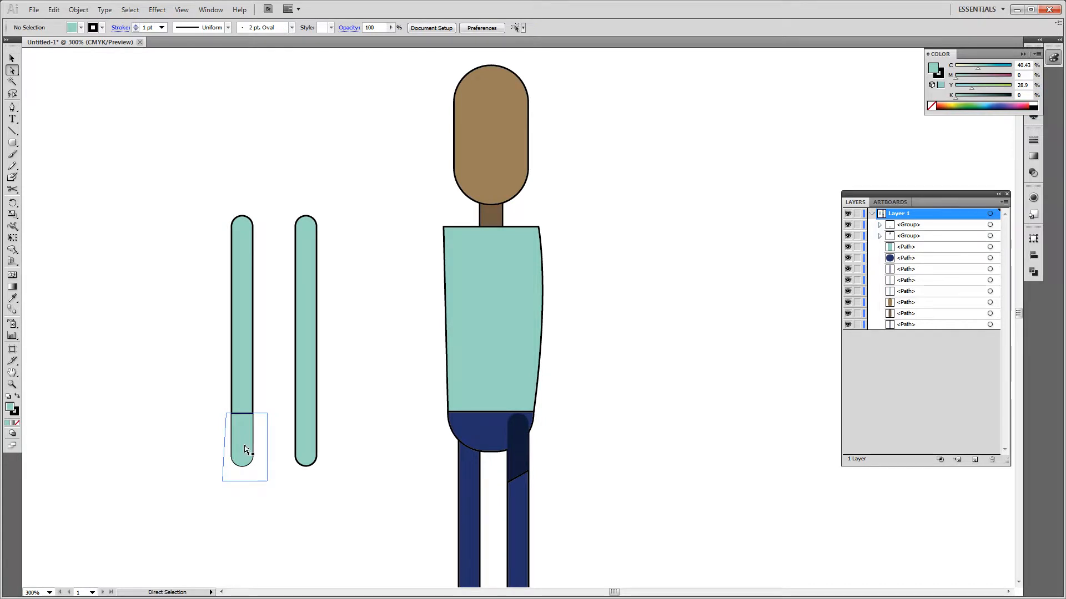
{"action": "double_click", "coordinate": [9, 409]}
{"action": "left_click", "coordinate": [672, 242]}
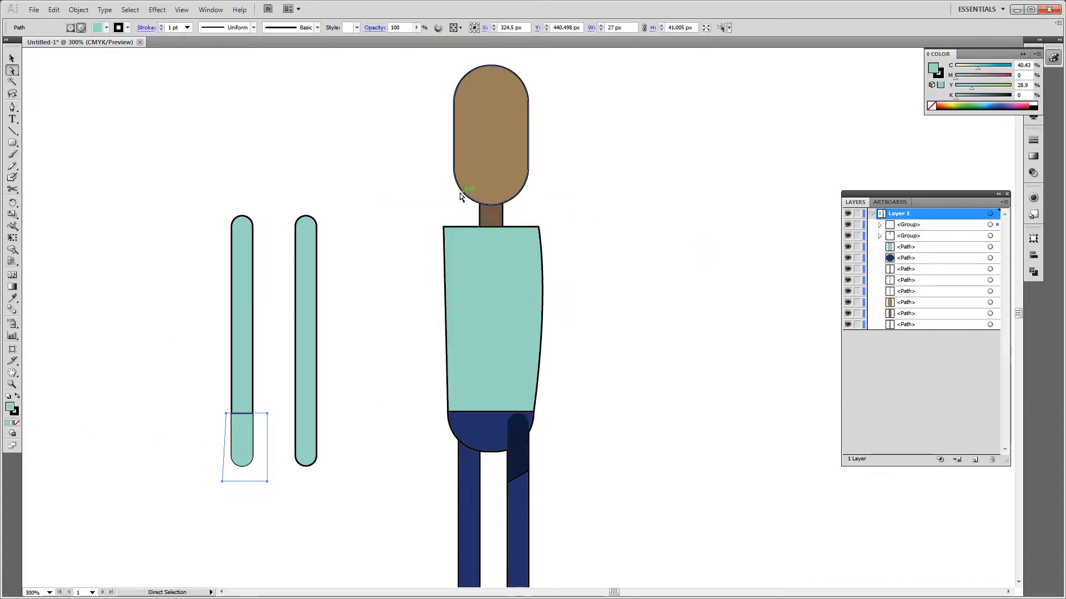
{"action": "key", "text": "i"}
{"action": "left_click", "coordinate": [484, 170]}
{"action": "key", "text": "v"}
{"action": "left_click", "coordinate": [364, 326]}
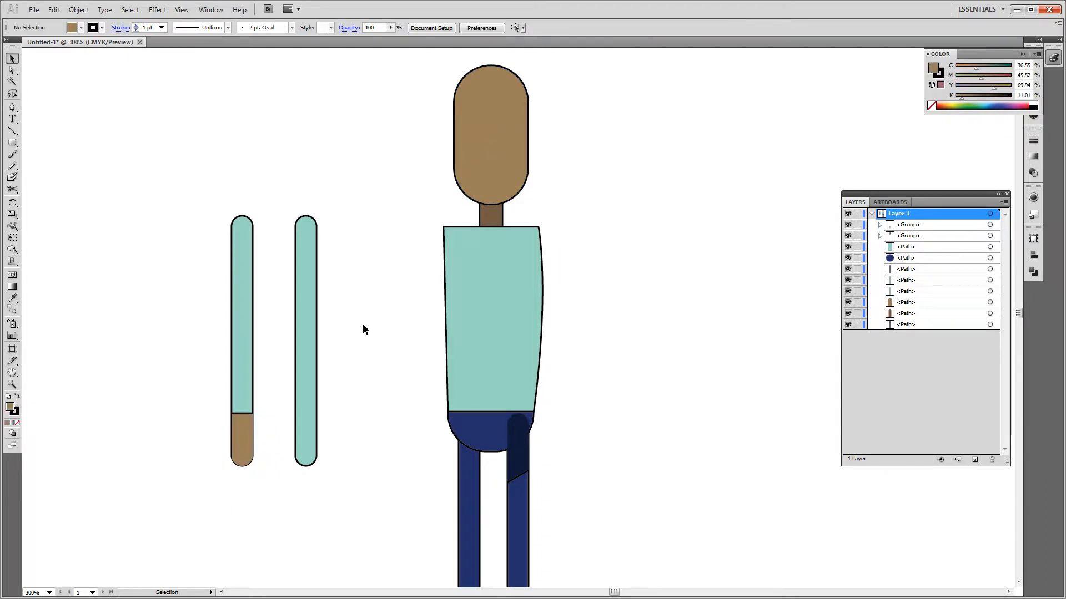
Step: Delete the plain teal arm without a hand, and group the remaining arm with its clipped hand
{"action": "left_click_drag", "start_coordinate": [283, 180], "coordinate": [345, 436]}
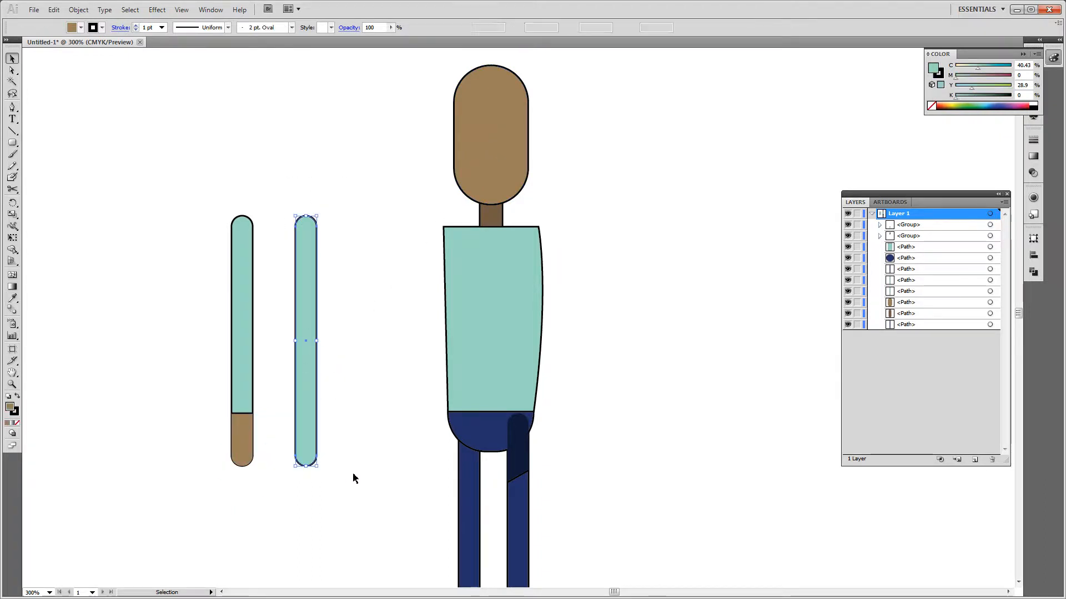
{"action": "key", "text": "Delete"}
{"action": "left_click_drag", "start_coordinate": [202, 183], "coordinate": [286, 447]}
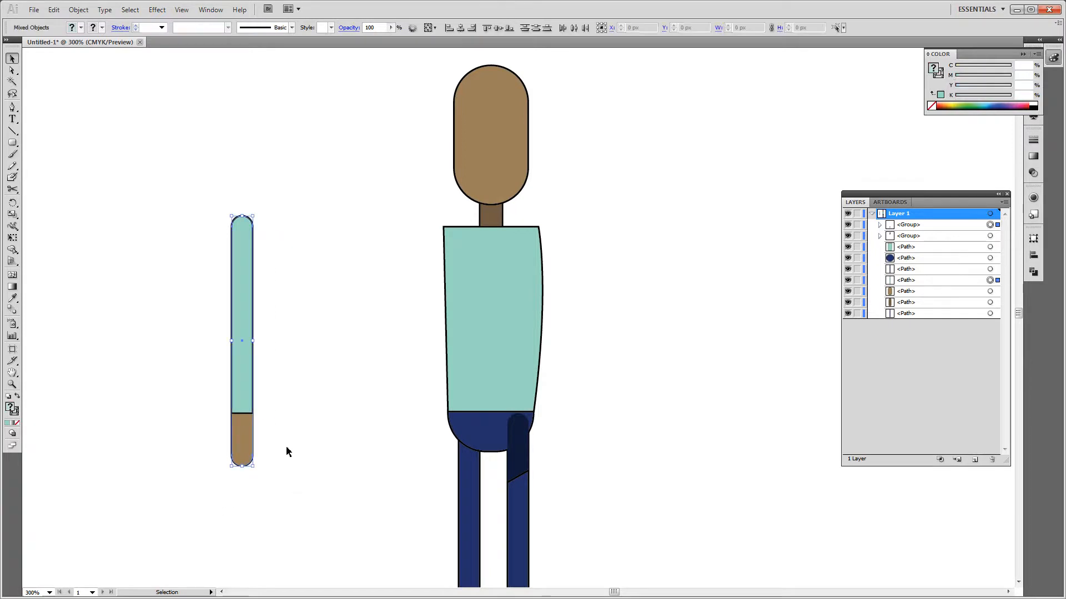
{"action": "key", "text": "ctrl+g"}
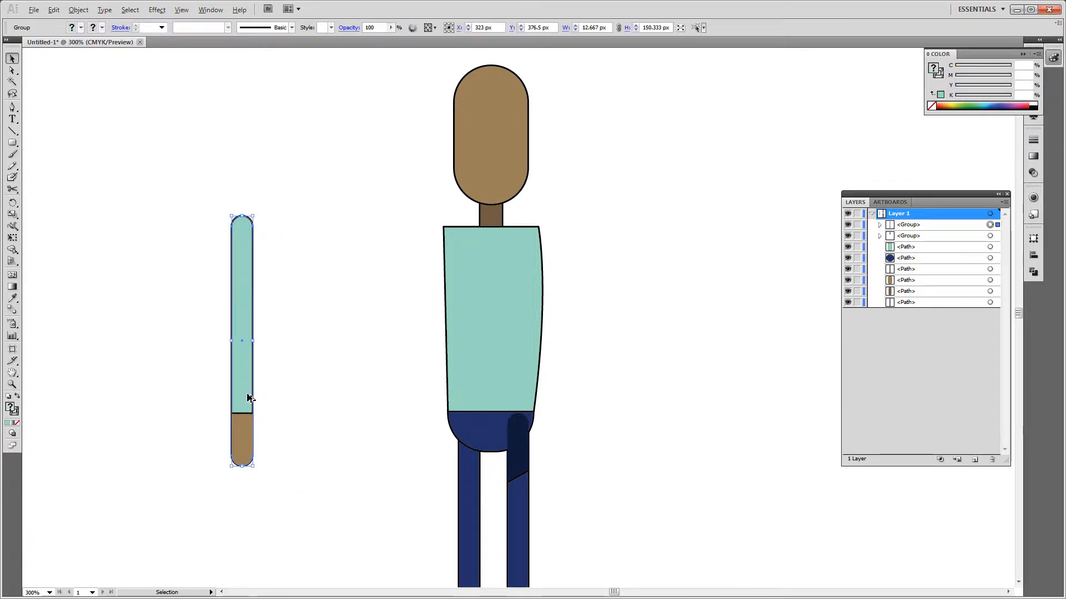
Step: Duplicate the grouped arm about 35 px to its right at the same height, and select both arms
{"action": "left_click_drag", "start_coordinate": [249, 398], "coordinate": [307, 398]}
{"action": "left_click", "coordinate": [364, 348]}
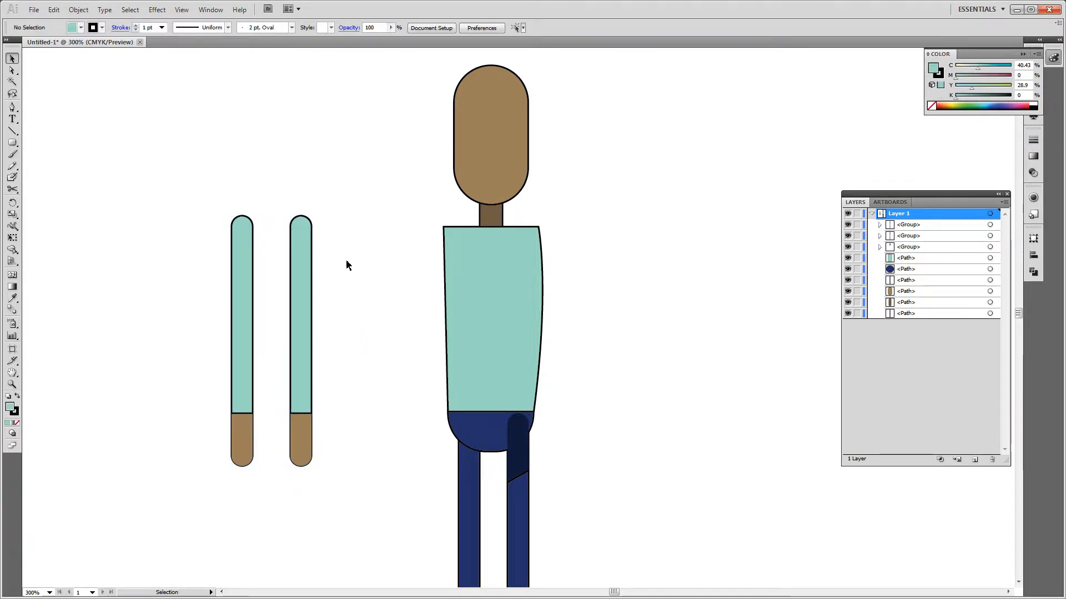
{"action": "left_click_drag", "start_coordinate": [338, 238], "coordinate": [225, 500]}
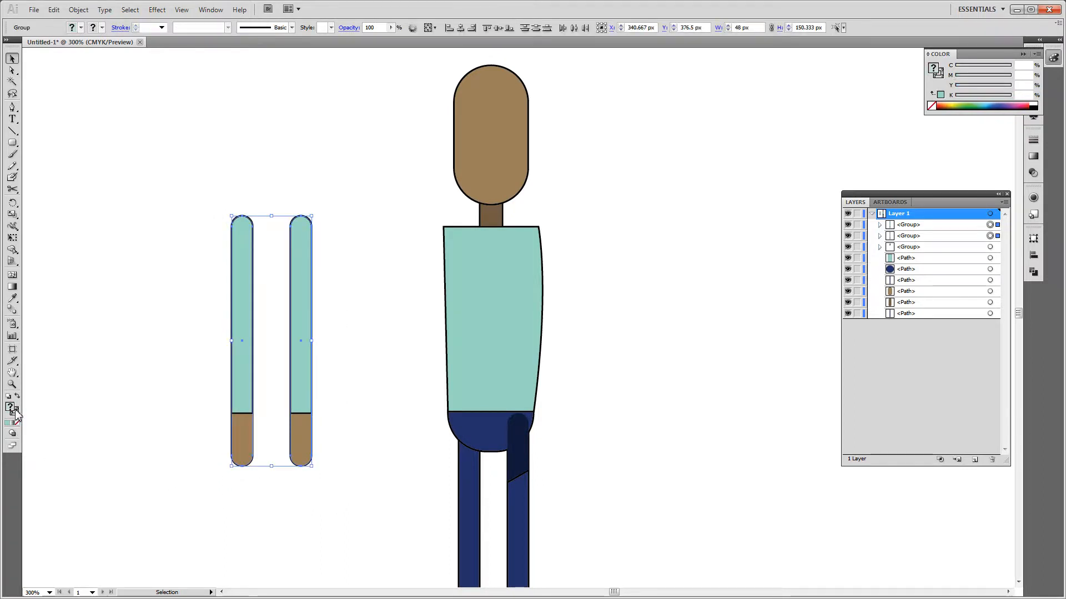
Step: Remove the black outline from both arms and from all the head, neck, torso, hip and leg shapes
{"action": "left_click", "coordinate": [18, 425]}
{"action": "left_click", "coordinate": [117, 404]}
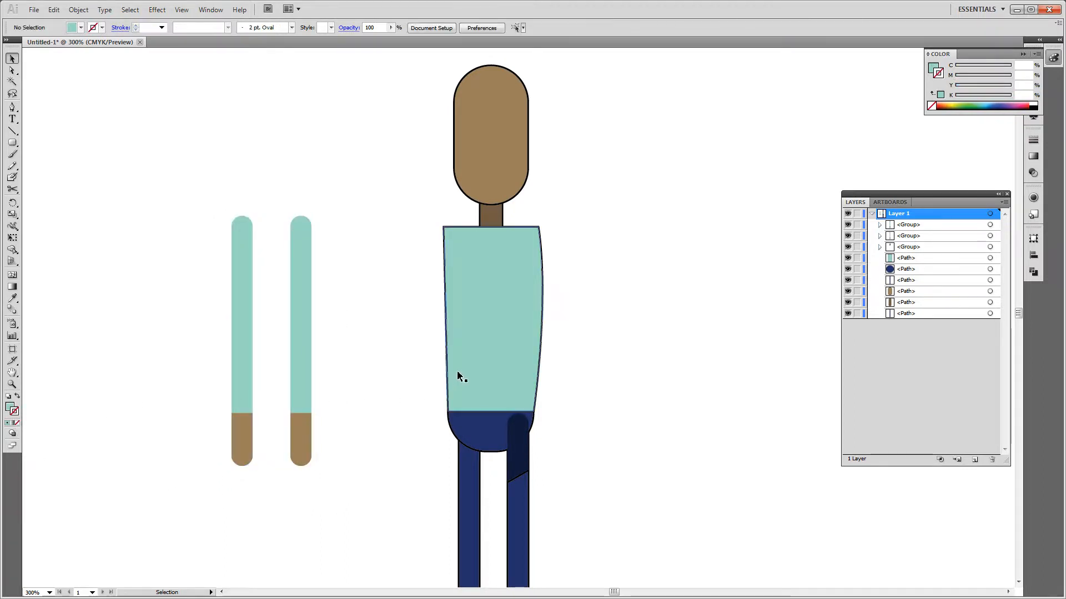
{"action": "key", "text": "ctrl+minus"}
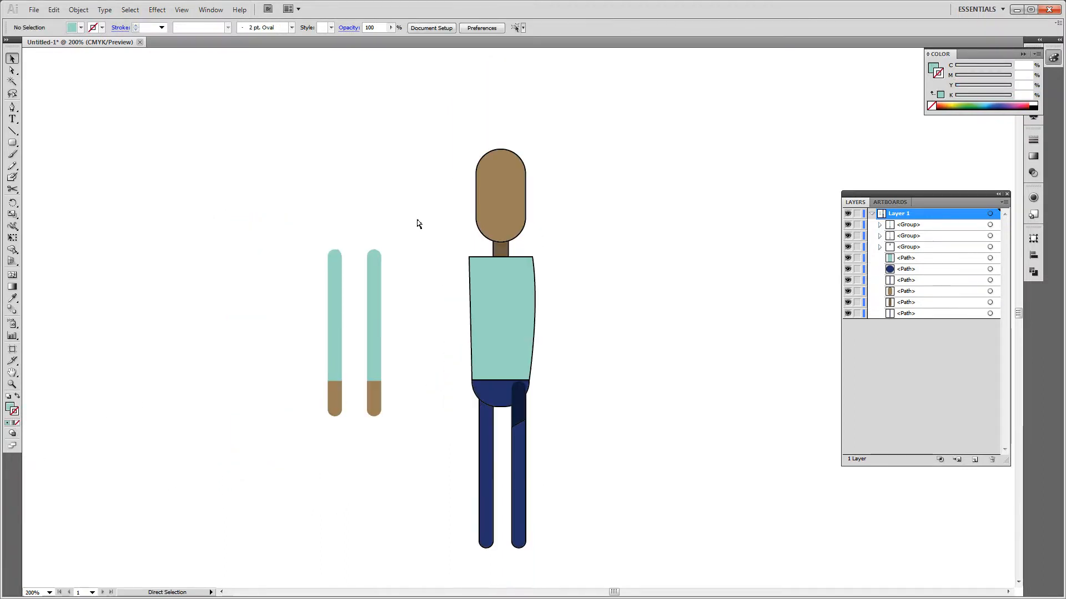
{"action": "left_click_drag", "start_coordinate": [441, 167], "coordinate": [601, 578]}
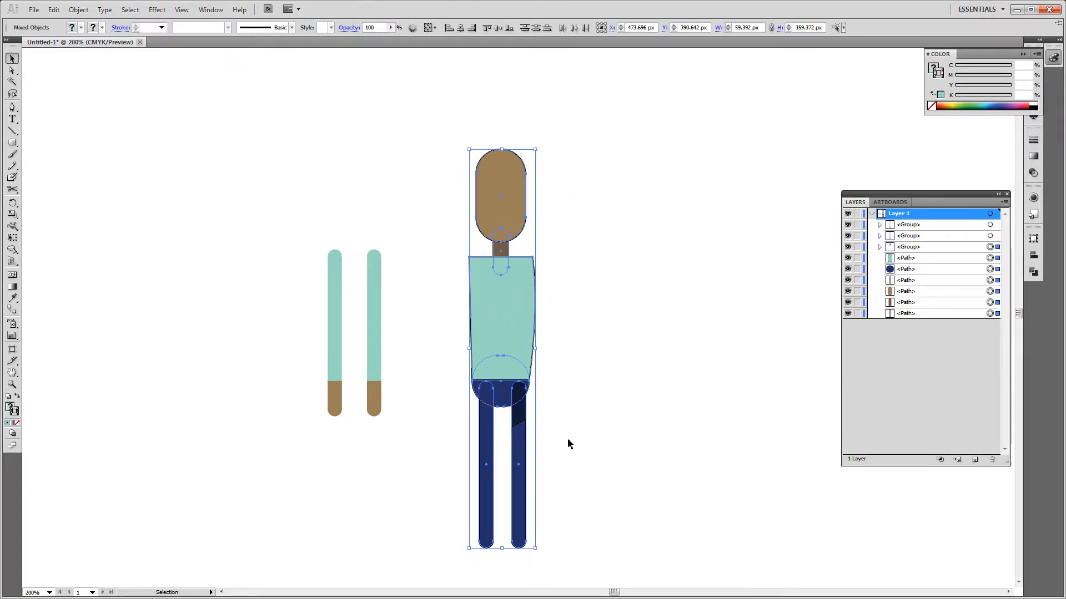
{"action": "key", "text": "v"}
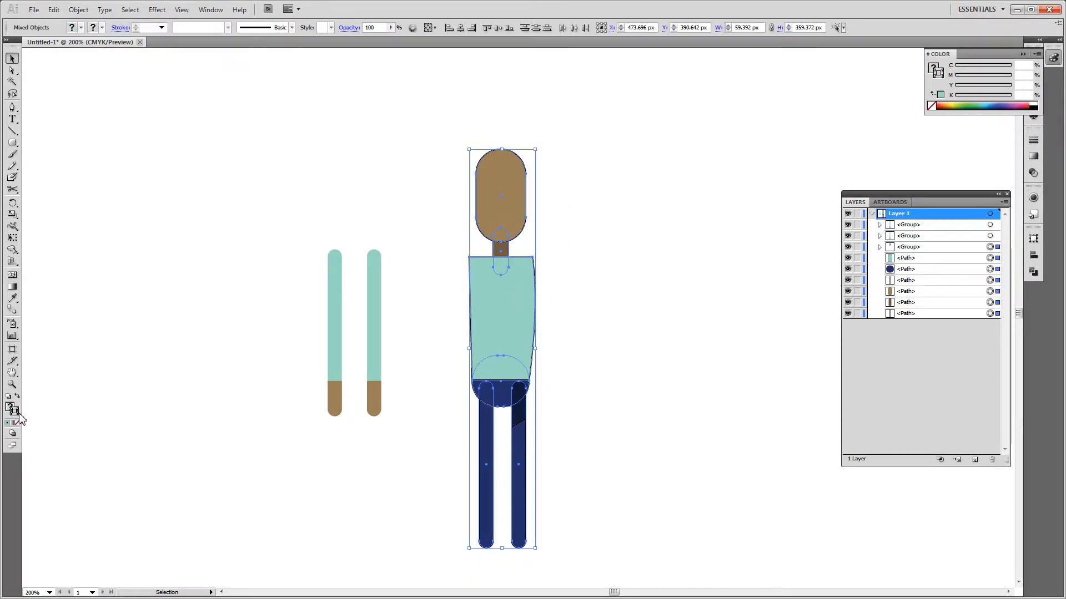
{"action": "left_click", "coordinate": [197, 405]}
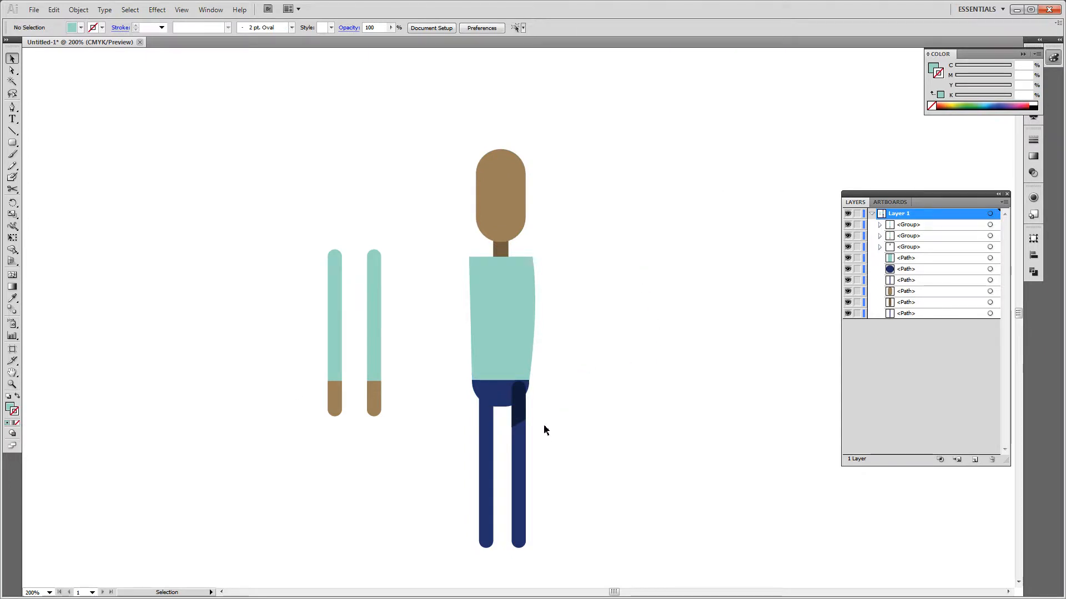
Step: Group the right leg with its dark clipped shadow and send the group to the back, behind the hips
{"action": "left_click_drag", "start_coordinate": [458, 481], "coordinate": [461, 496]}
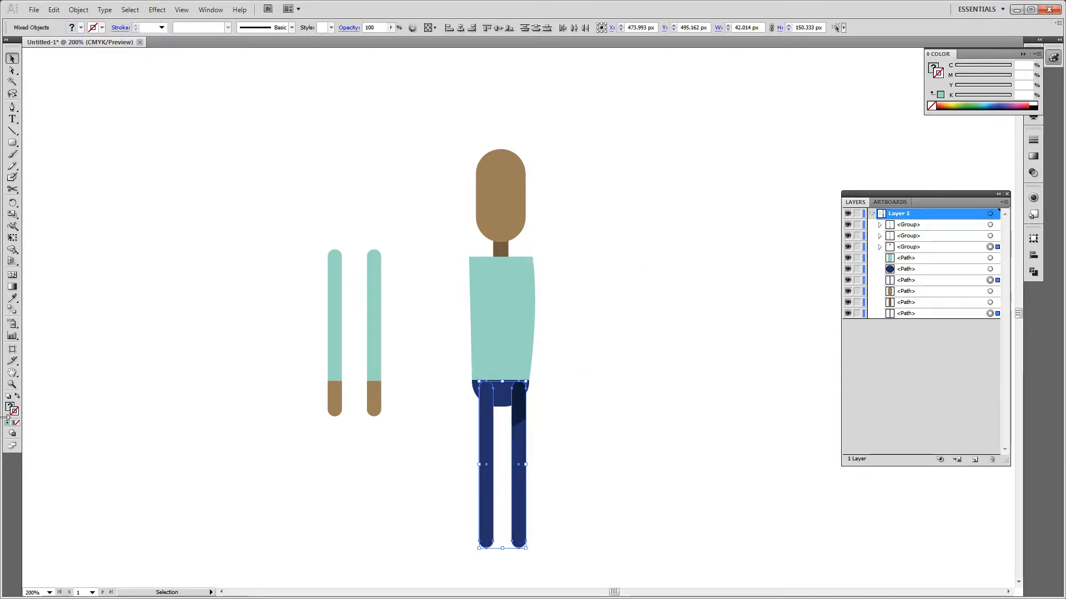
{"action": "left_click", "coordinate": [538, 476]}
{"action": "left_click", "coordinate": [522, 469], "text": "ctrl"}
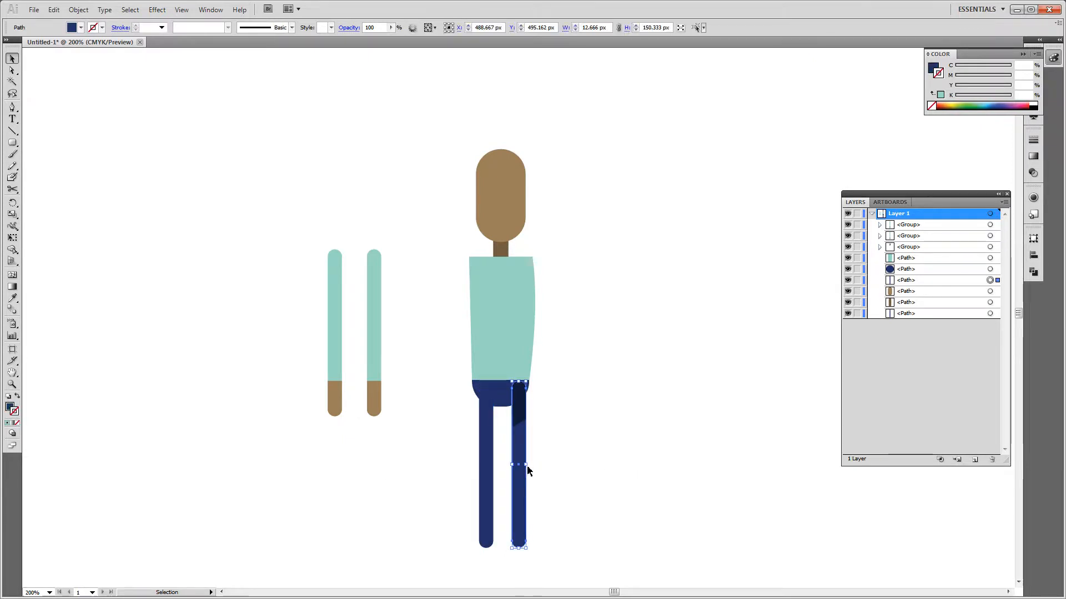
{"action": "left_click", "coordinate": [572, 443]}
{"action": "left_click_drag", "start_coordinate": [514, 443], "coordinate": [516, 444]}
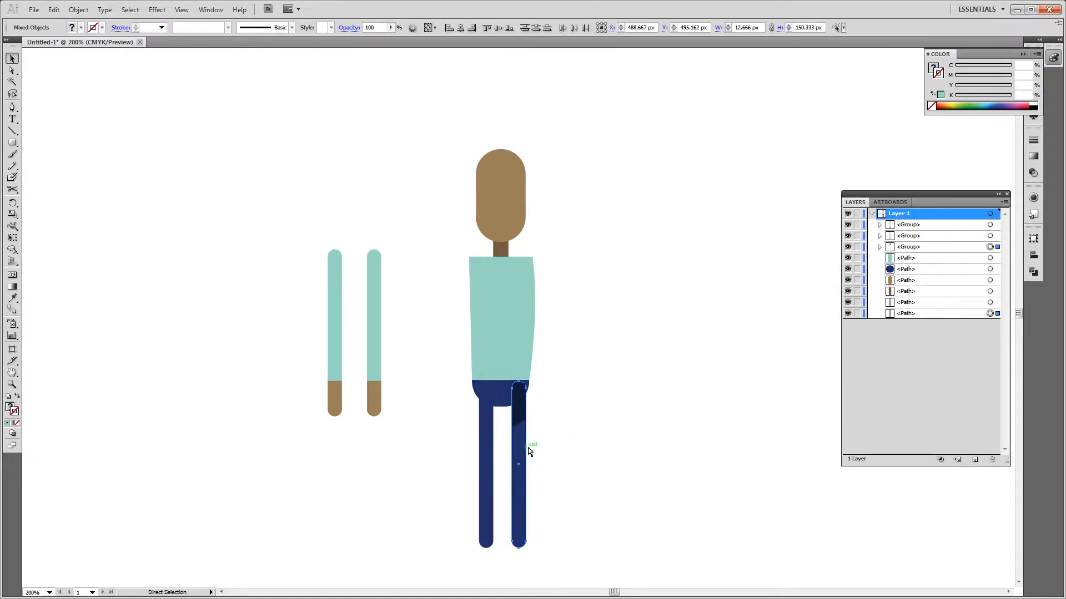
{"action": "key", "text": "ctrl+g"}
{"action": "key", "text": "ctrl+shift+bracketleft"}
{"action": "left_click", "coordinate": [572, 456]}
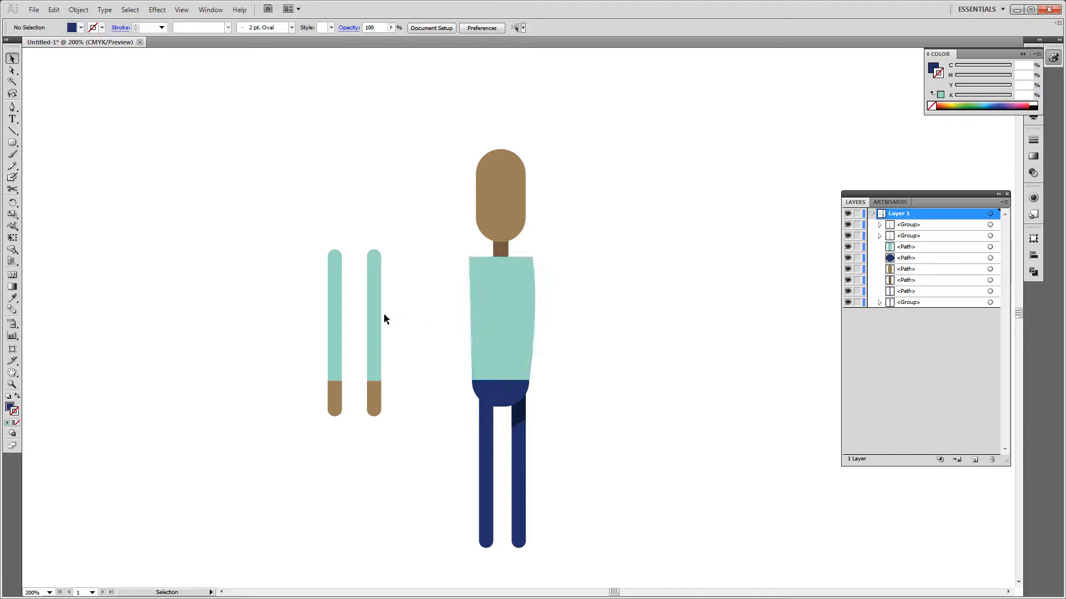
Step: Move the second arm across to just right of the torso, keeping it at the same height
{"action": "left_click_drag", "start_coordinate": [375, 319], "coordinate": [555, 320]}
{"action": "left_click", "coordinate": [613, 310]}
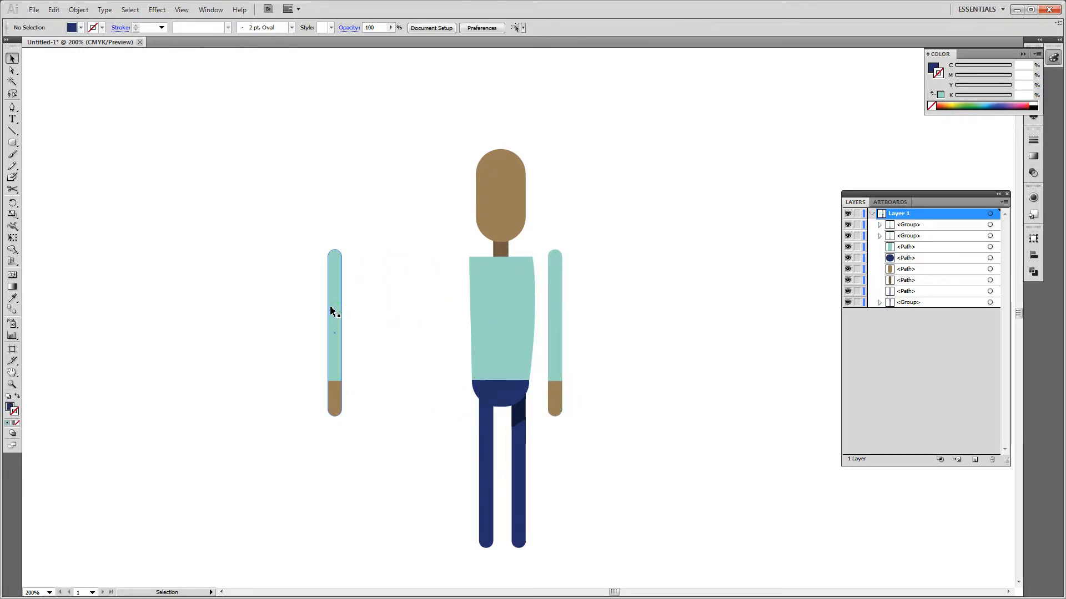
{"action": "mouse_move", "coordinate": [335, 309]}
{"action": "left_mouse_down"}
{"action": "mouse_move", "coordinate": [397, 309]}
{"action": "mouse_move", "coordinate": [336, 309]}
{"action": "left_mouse_up"}
{"action": "left_click", "coordinate": [631, 292]}
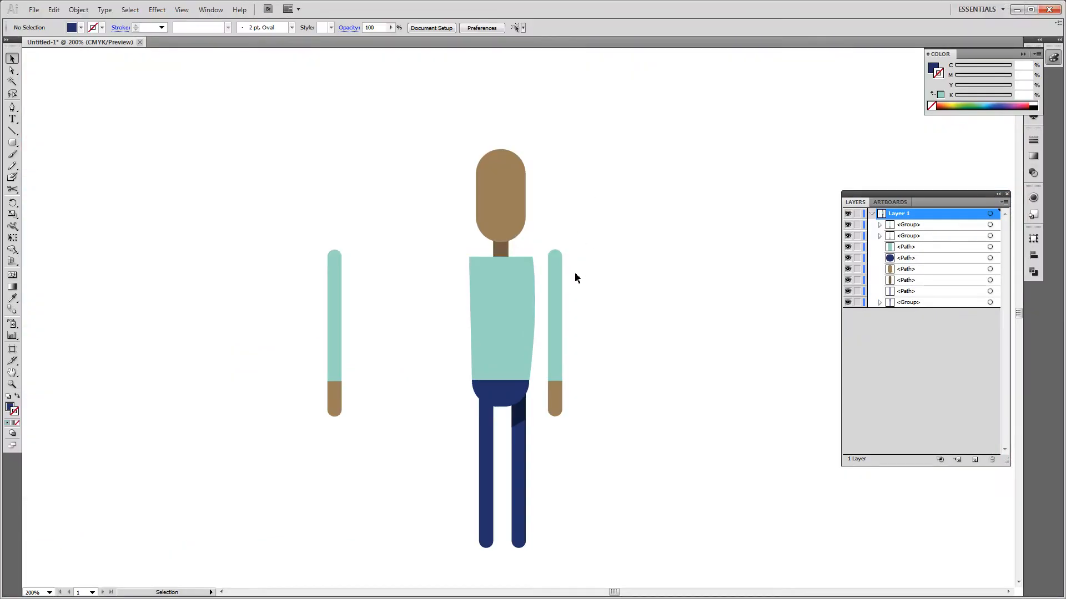
Step: Draw a four-sided Pen shape about 19 px wide and 51 px tall over the right arm's upper part, with a slanted lower edge
{"action": "key", "text": "p"}
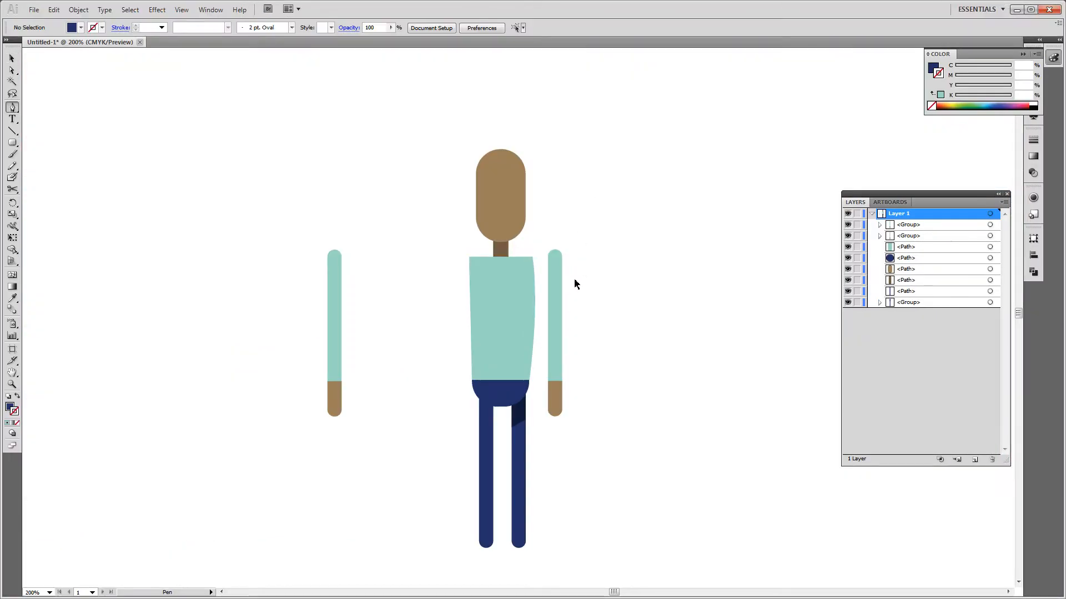
{"action": "left_click", "coordinate": [565, 291]}
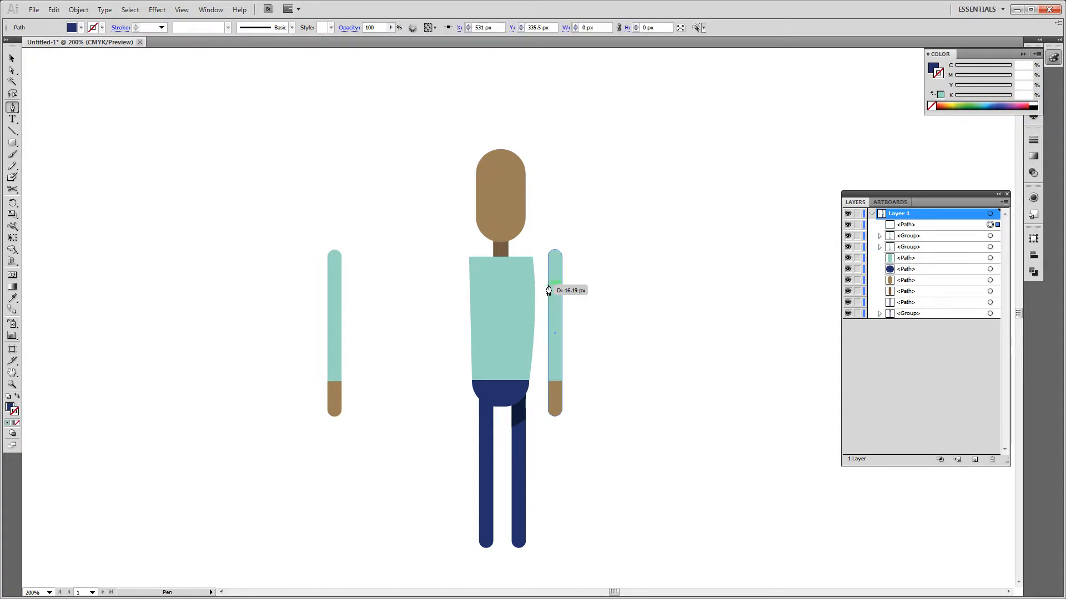
{"action": "left_click", "coordinate": [544, 299]}
{"action": "left_click", "coordinate": [545, 243]}
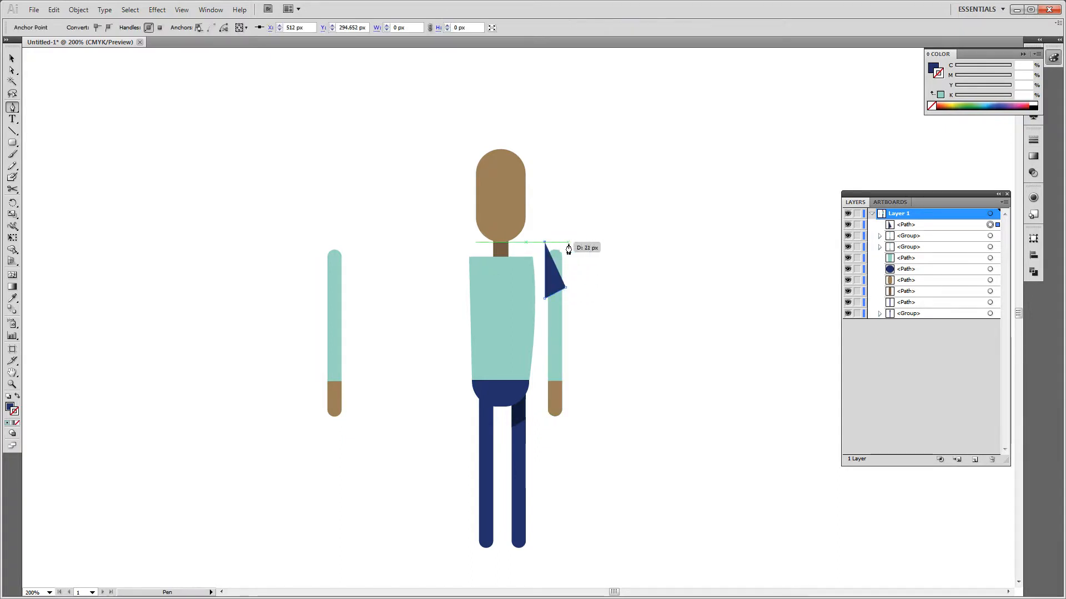
{"action": "left_click", "coordinate": [566, 242]}
{"action": "left_click", "coordinate": [566, 294]}
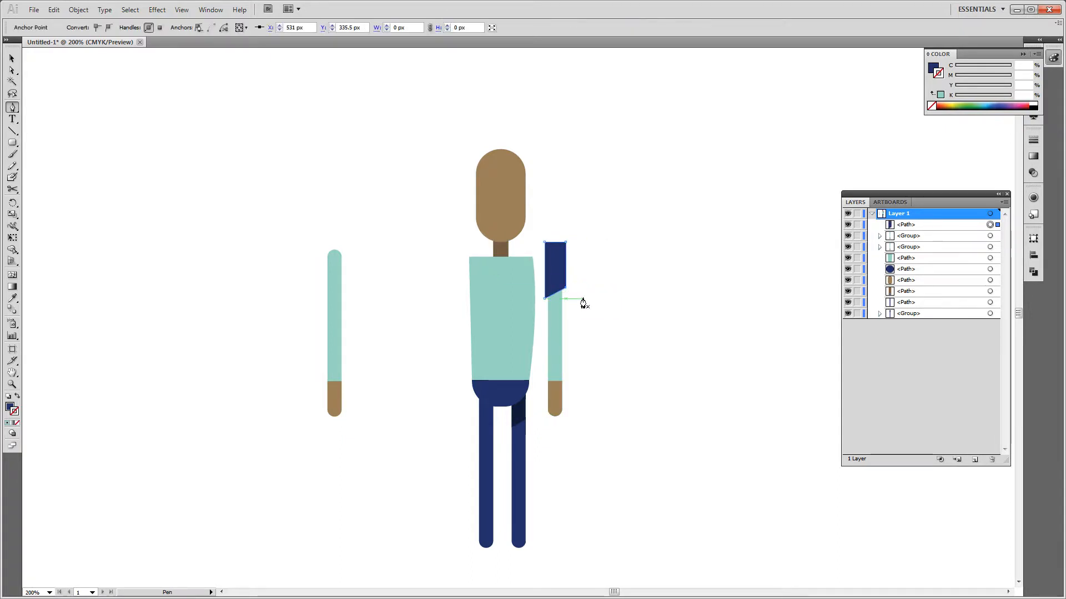
{"action": "key", "text": "v"}
Step: Paste a copy of the right arm in front and make a clipping mask from it and the four-sided shape
{"action": "left_click", "coordinate": [552, 328]}
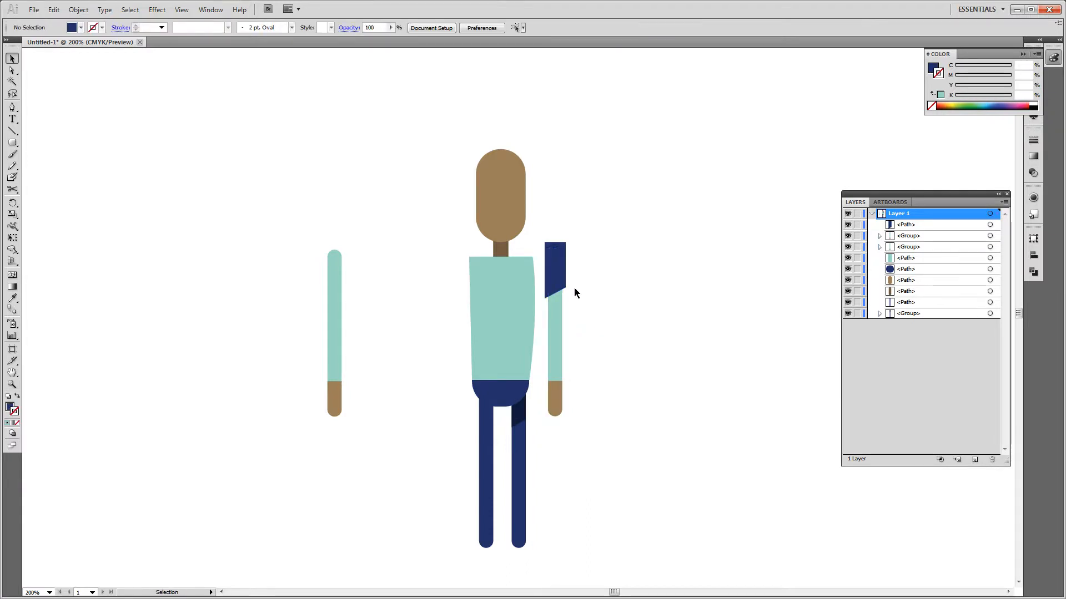
{"action": "key", "text": "ctrl+shift+bracketright"}
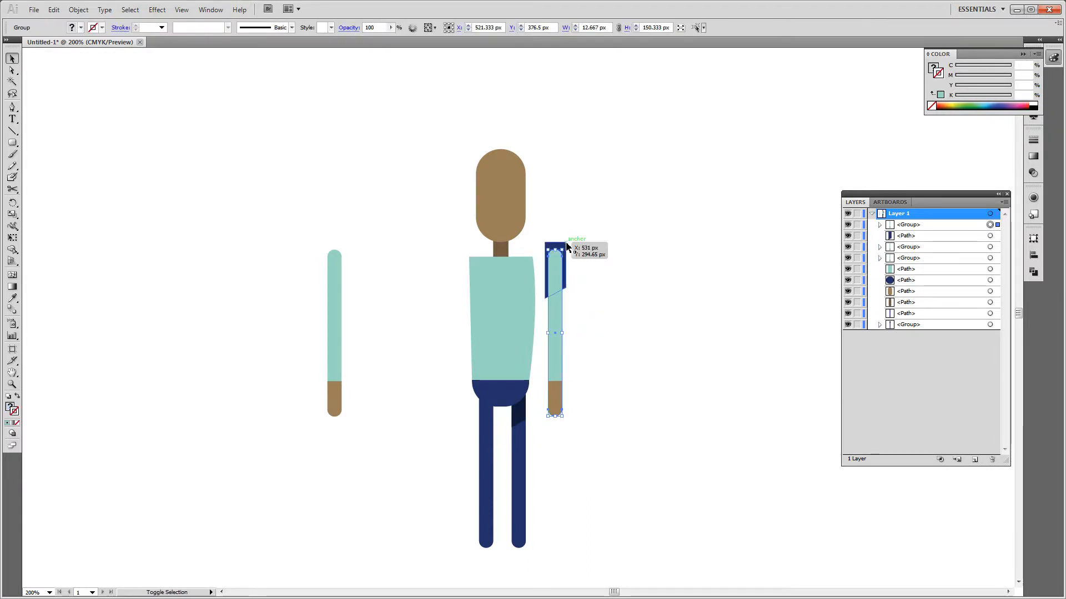
{"action": "left_click", "coordinate": [562, 245], "text": "shift"}
{"action": "right_click", "coordinate": [565, 252]}
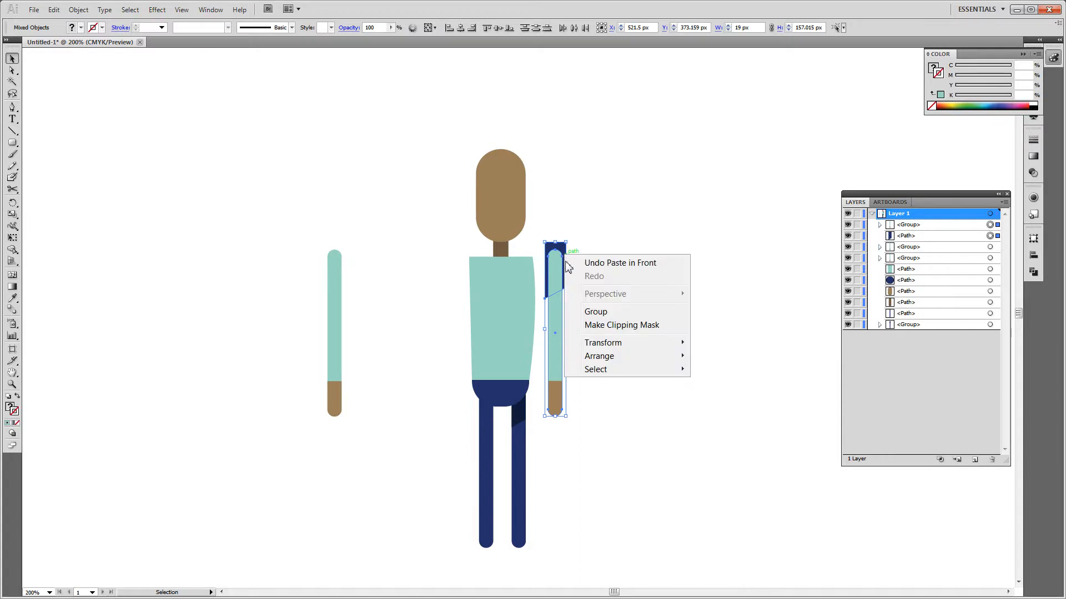
{"action": "left_click", "coordinate": [615, 331]}
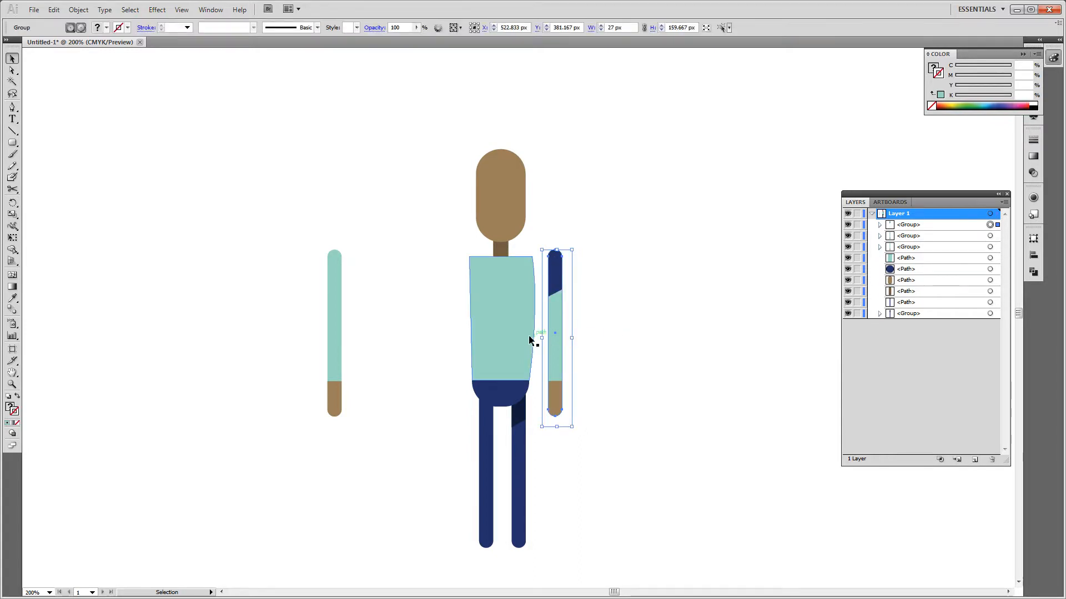
{"action": "left_click", "coordinate": [238, 362]}
Step: Fill the right arm's clipped shape with a darker shade of the sleeve teal, C 63.05, M 21.81, Y 50.59, K 1.75, as a shadow
{"action": "left_click", "coordinate": [556, 278]}
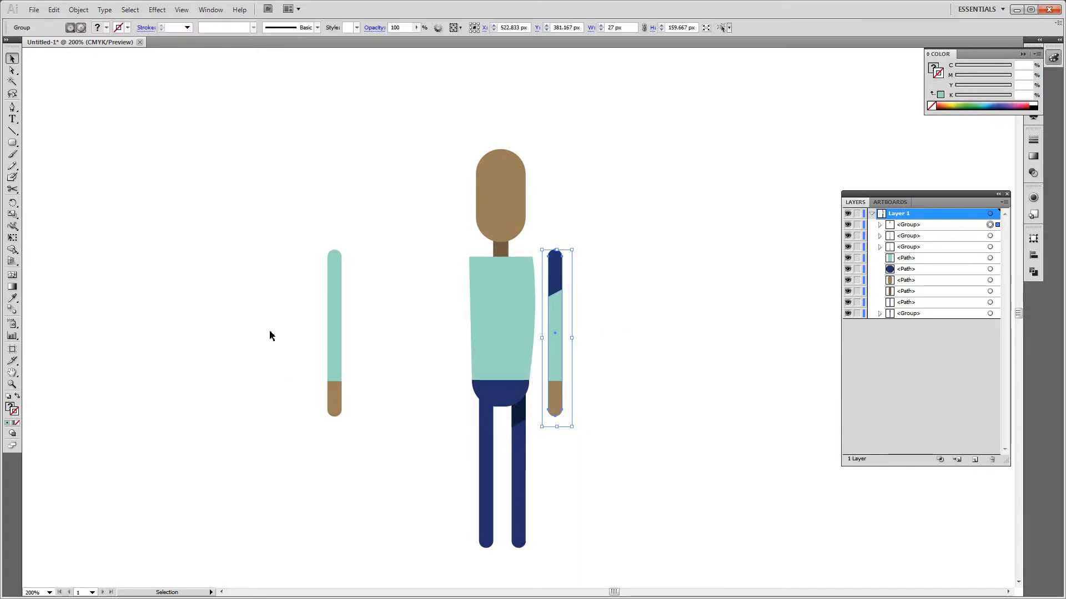
{"action": "key", "text": "a"}
{"action": "left_click", "coordinate": [302, 349]}
{"action": "left_click", "coordinate": [556, 279]}
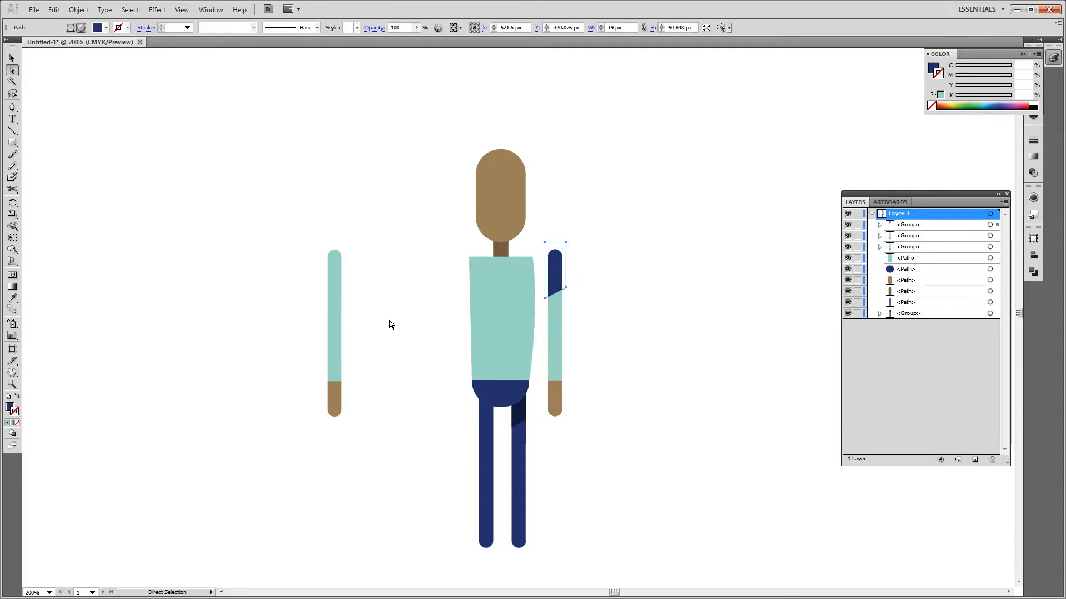
{"action": "key", "text": "i"}
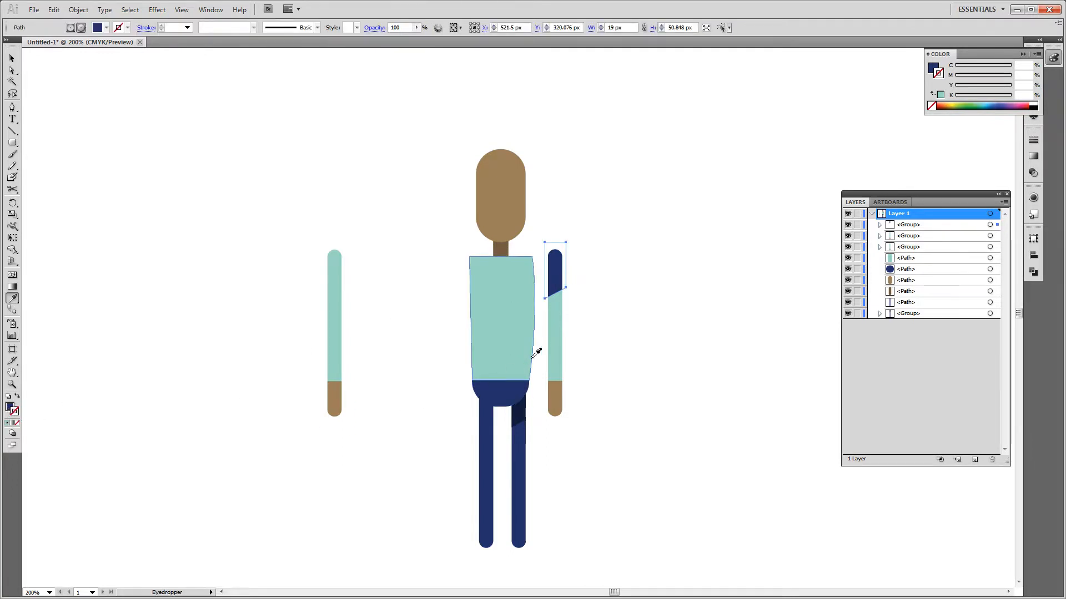
{"action": "left_click", "coordinate": [554, 336]}
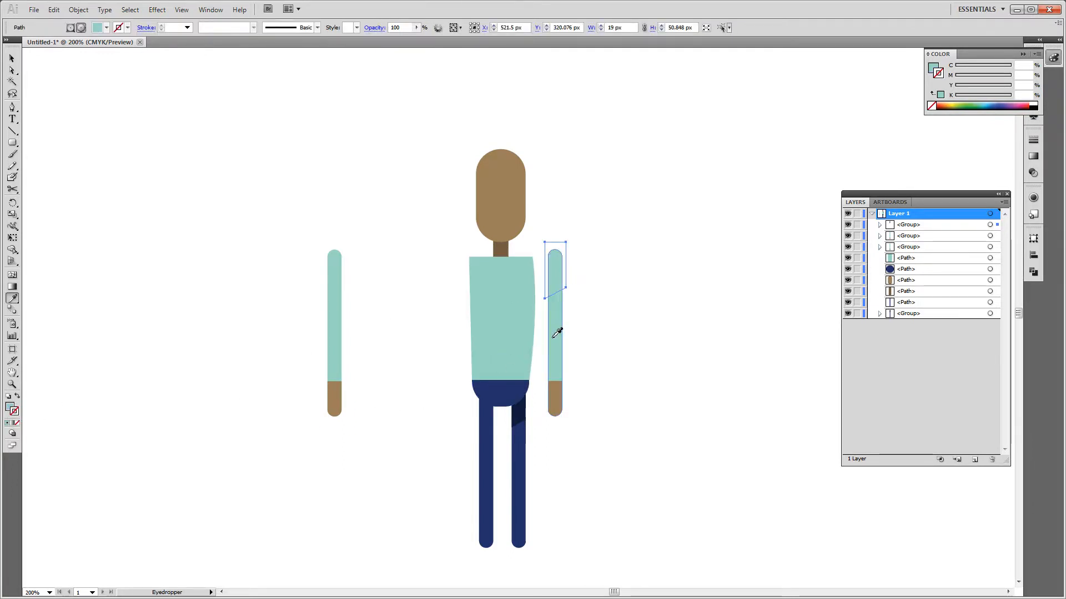
{"action": "double_click", "coordinate": [10, 409]}
{"action": "left_click_drag", "start_coordinate": [442, 275], "coordinate": [447, 288]}
{"action": "left_click", "coordinate": [647, 239]}
{"action": "key", "text": "v"}
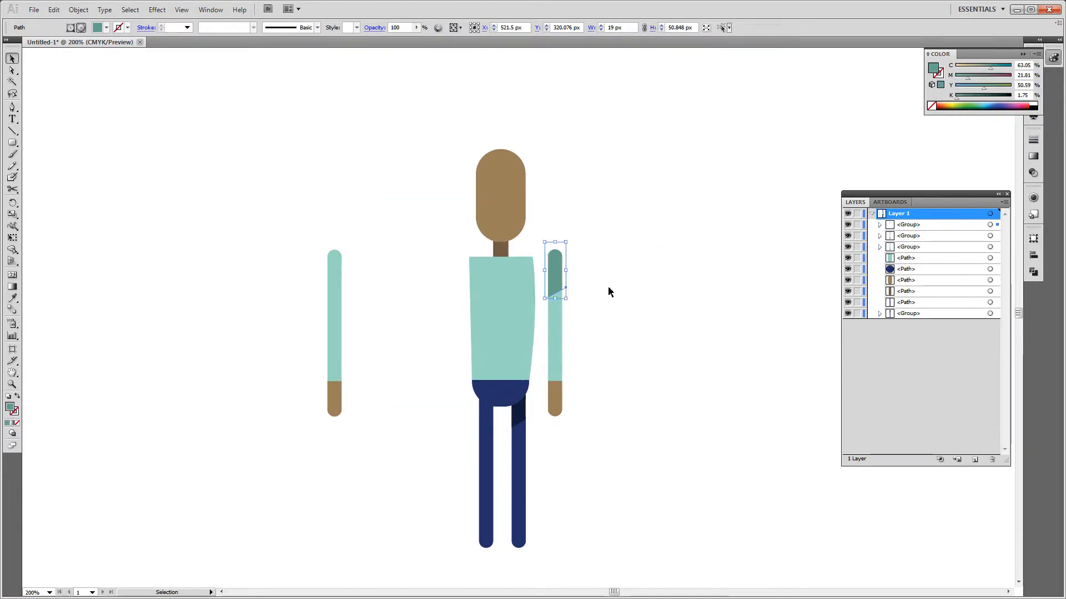
{"action": "left_click", "coordinate": [616, 301]}
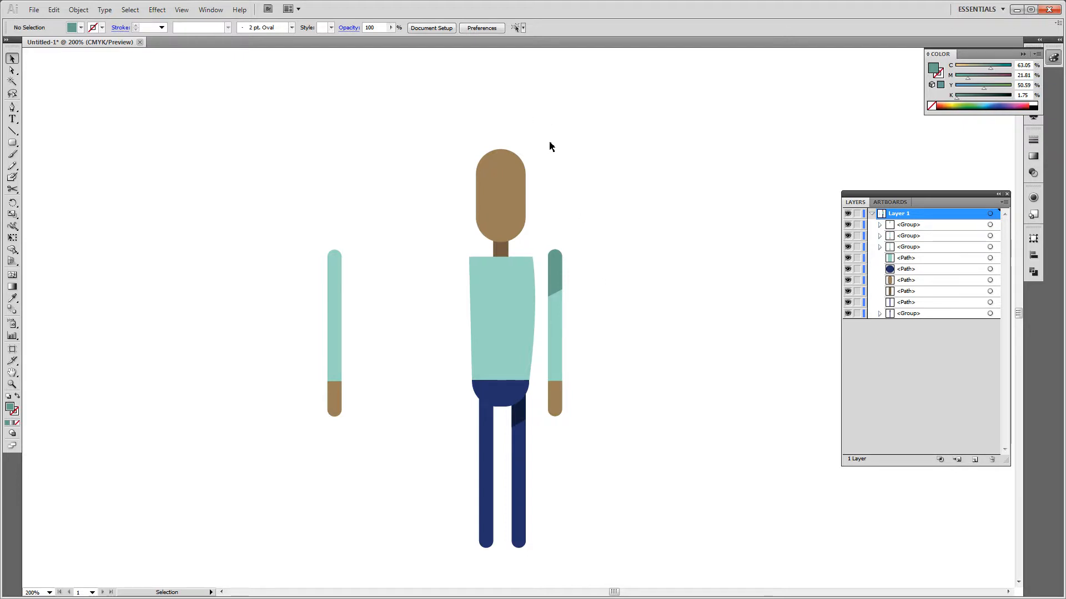
Step: Draw a closed Pen hair shape about 70 px wide over the head's top, with a rounded back, pointed front and curved sideburn
{"action": "key", "text": "p"}
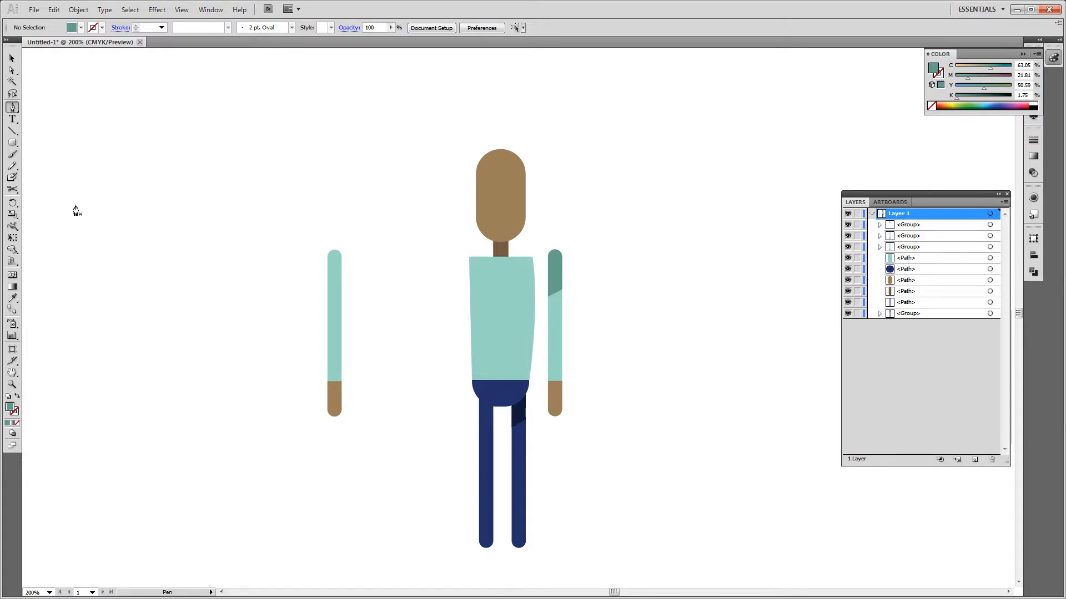
{"action": "left_click", "coordinate": [475, 198]}
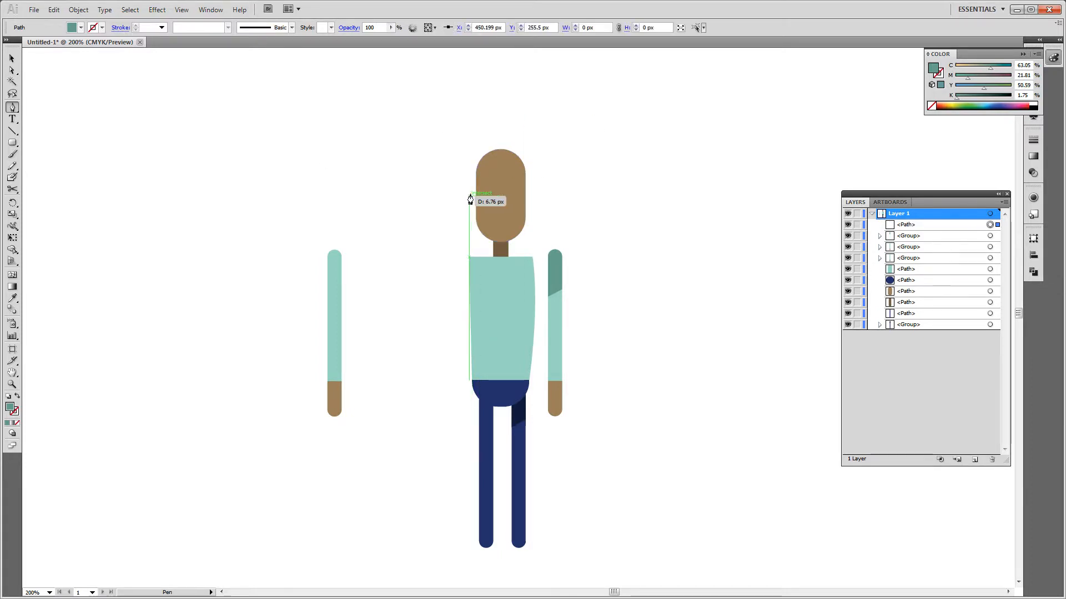
{"action": "left_click", "coordinate": [465, 168]}
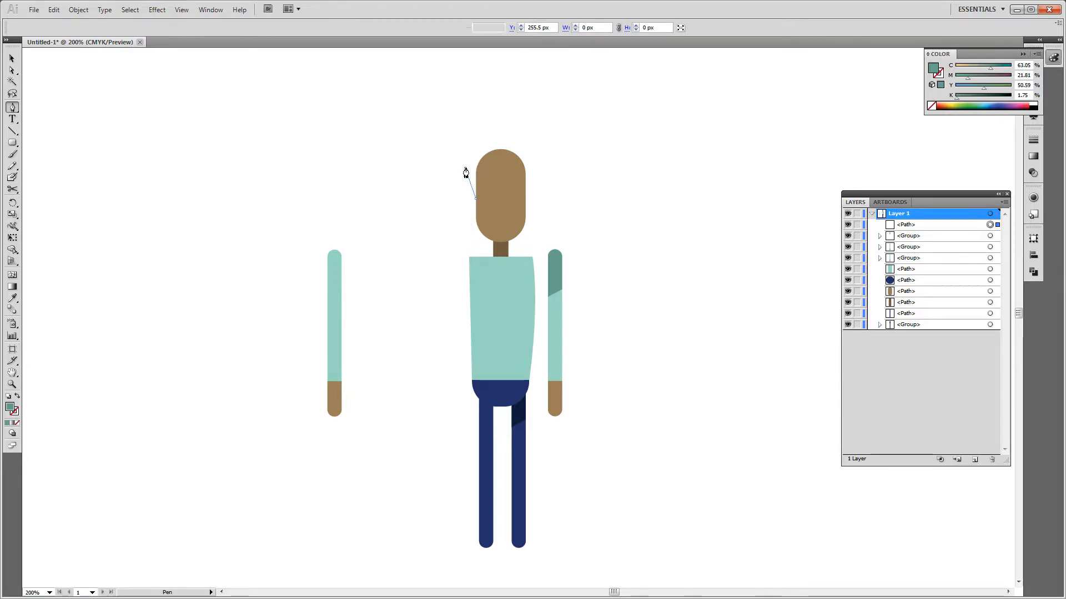
{"action": "left_click_drag", "start_coordinate": [479, 137], "coordinate": [544, 144]}
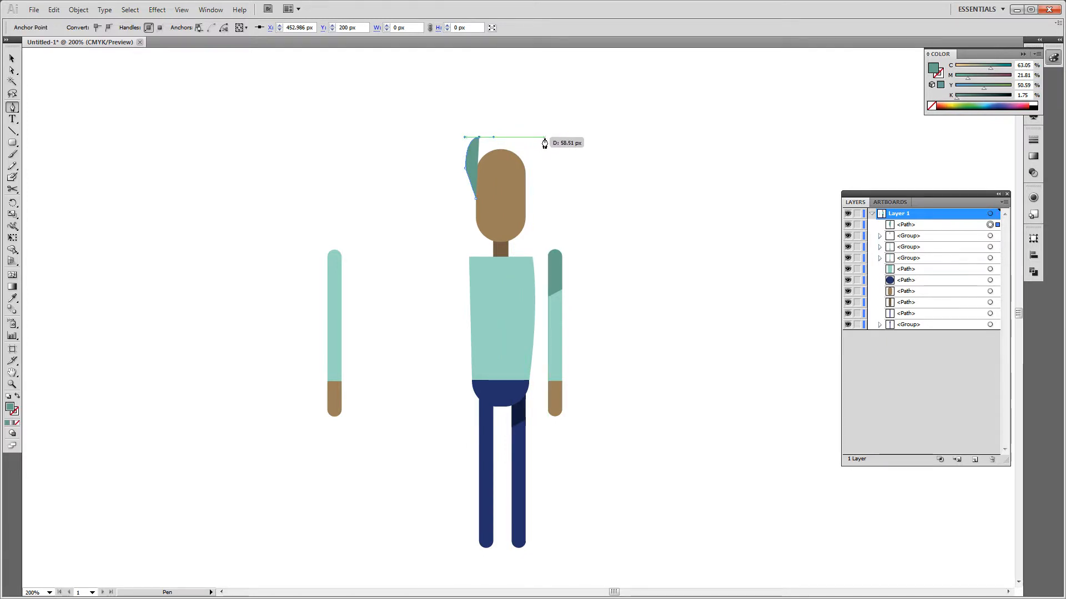
{"action": "left_click", "coordinate": [543, 138]}
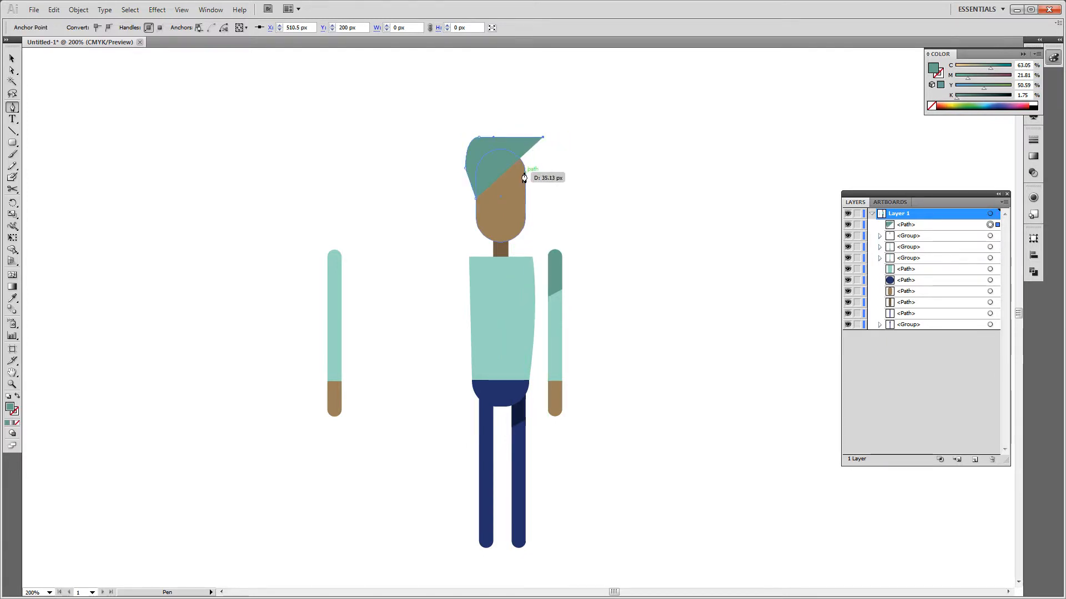
{"action": "left_click_drag", "start_coordinate": [526, 178], "coordinate": [505, 179]}
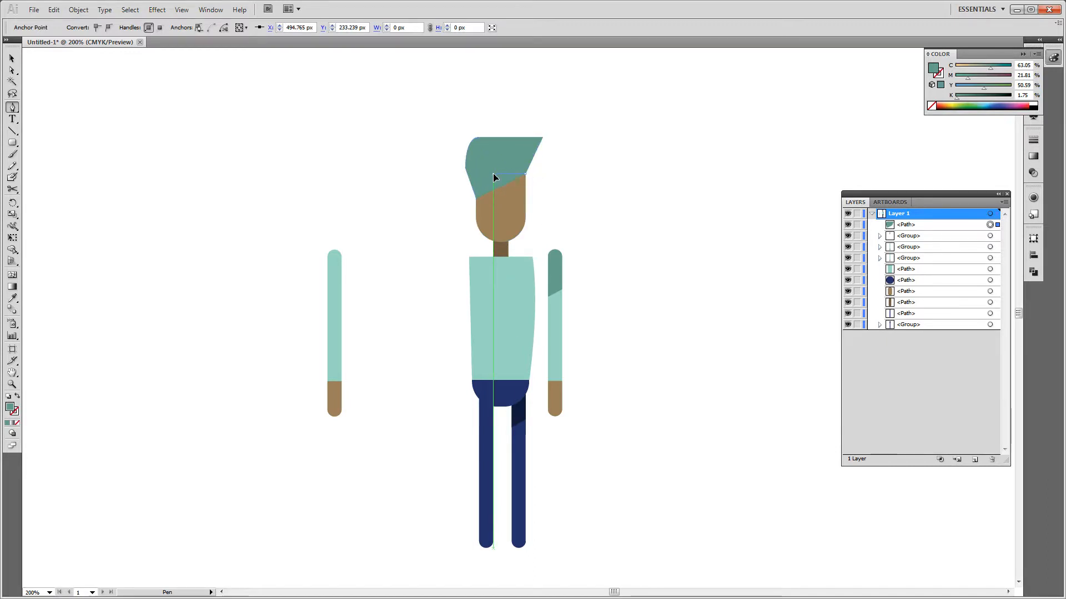
{"action": "left_click", "coordinate": [493, 173]}
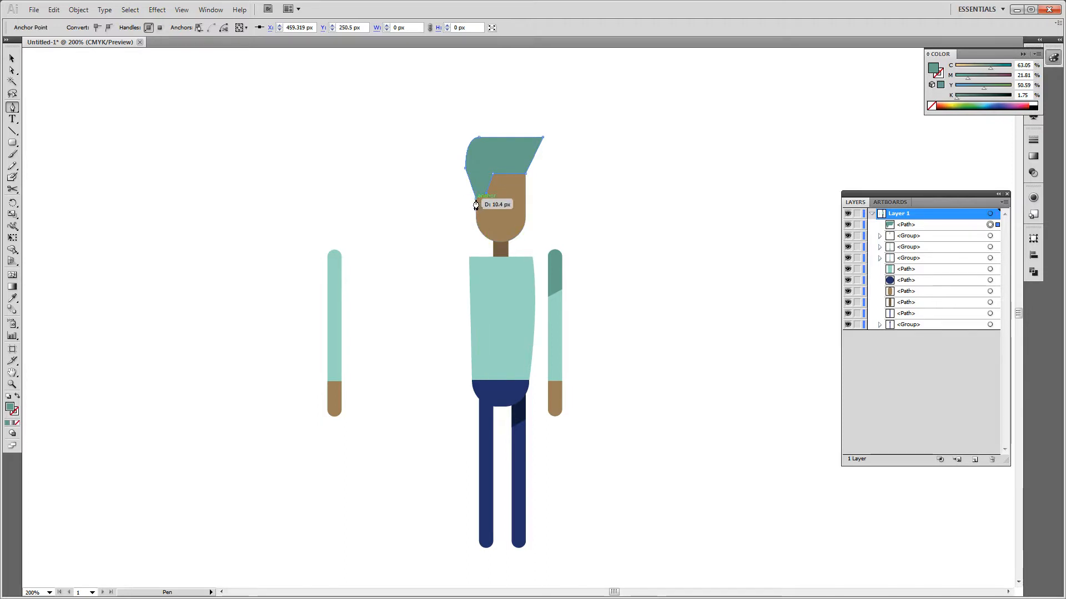
{"action": "left_click_drag", "start_coordinate": [475, 205], "coordinate": [476, 207]}
Step: Reshape the hair's rounded back by pulling its upper curve inward and down, so the top edge slopes up to the front point
{"action": "key", "text": "a"}
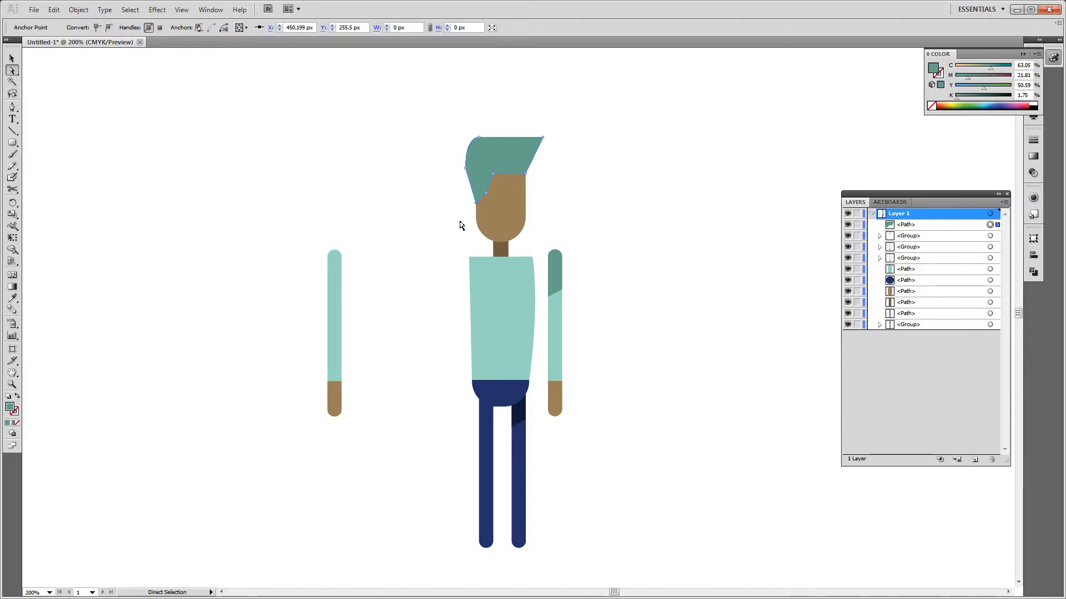
{"action": "left_click", "coordinate": [453, 230]}
{"action": "left_click", "coordinate": [466, 180]}
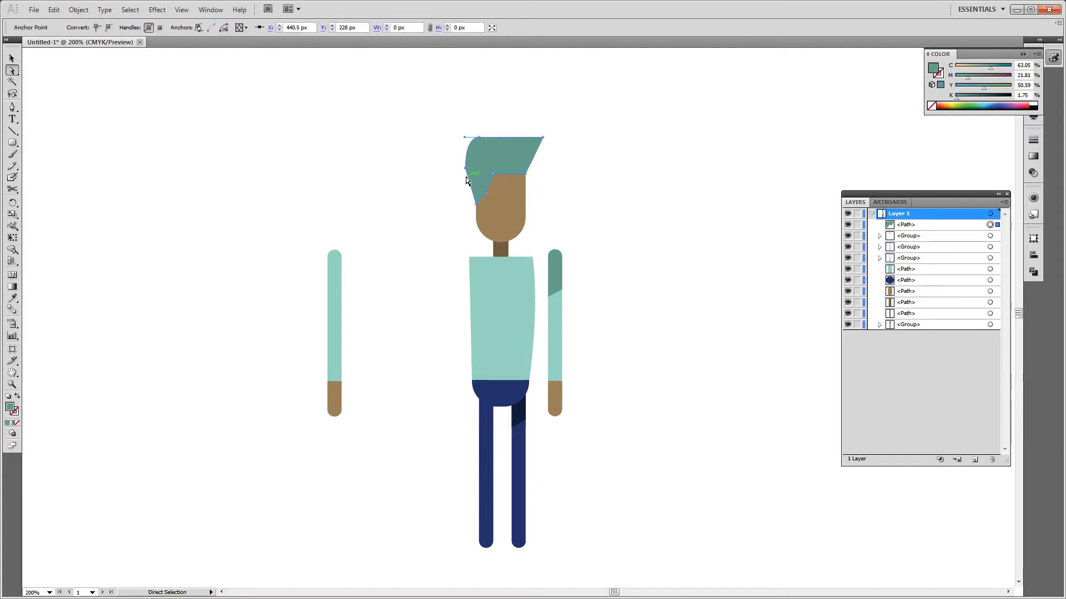
{"action": "left_click_drag", "start_coordinate": [465, 137], "coordinate": [469, 150]}
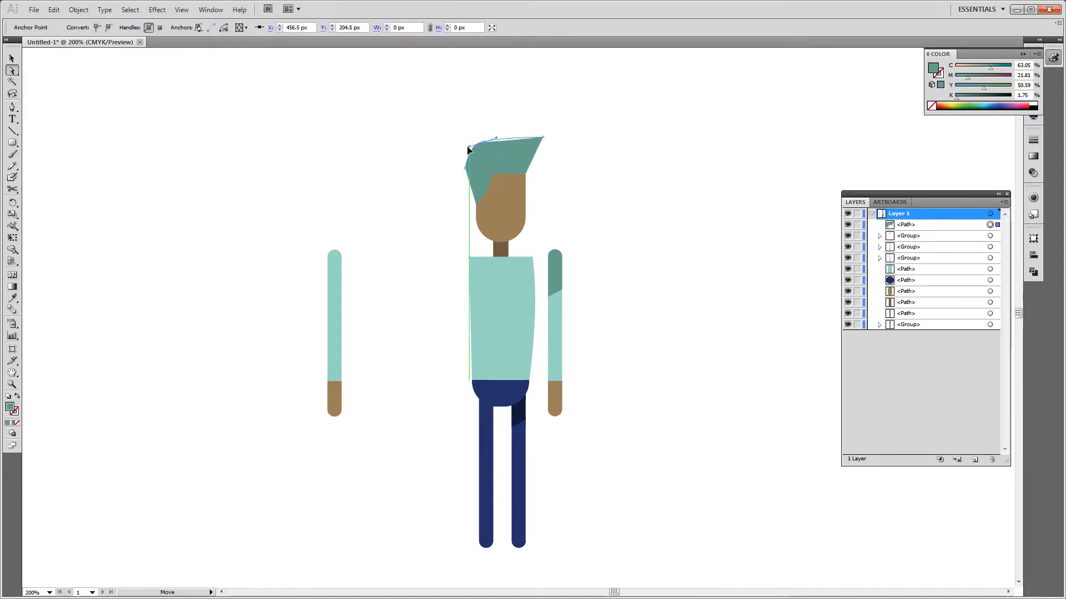
{"action": "left_click", "coordinate": [497, 155]}
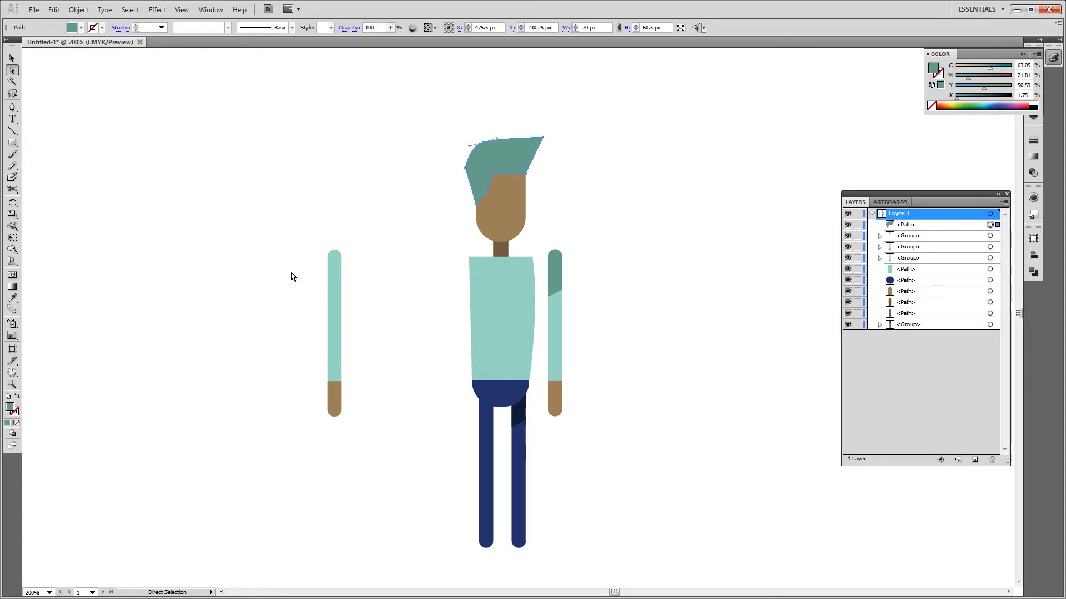
Step: Fill the hair shape with the near-black green 001910
{"action": "double_click", "coordinate": [9, 409]}
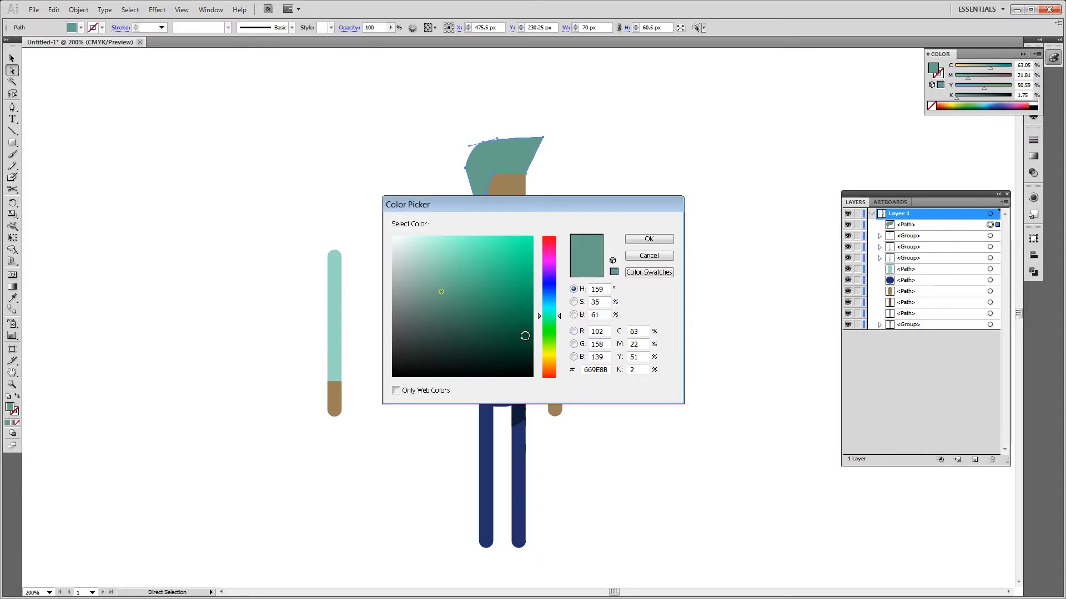
{"action": "left_click_drag", "start_coordinate": [525, 335], "coordinate": [544, 379]}
{"action": "left_click_drag", "start_coordinate": [526, 338], "coordinate": [540, 363]}
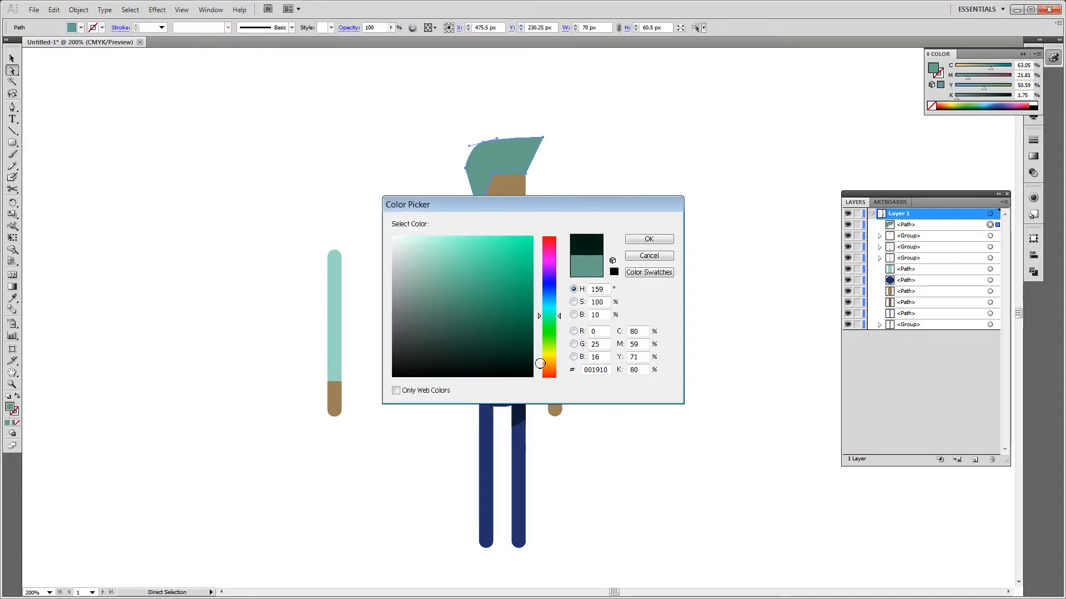
{"action": "left_click", "coordinate": [656, 240]}
{"action": "left_click", "coordinate": [670, 212]}
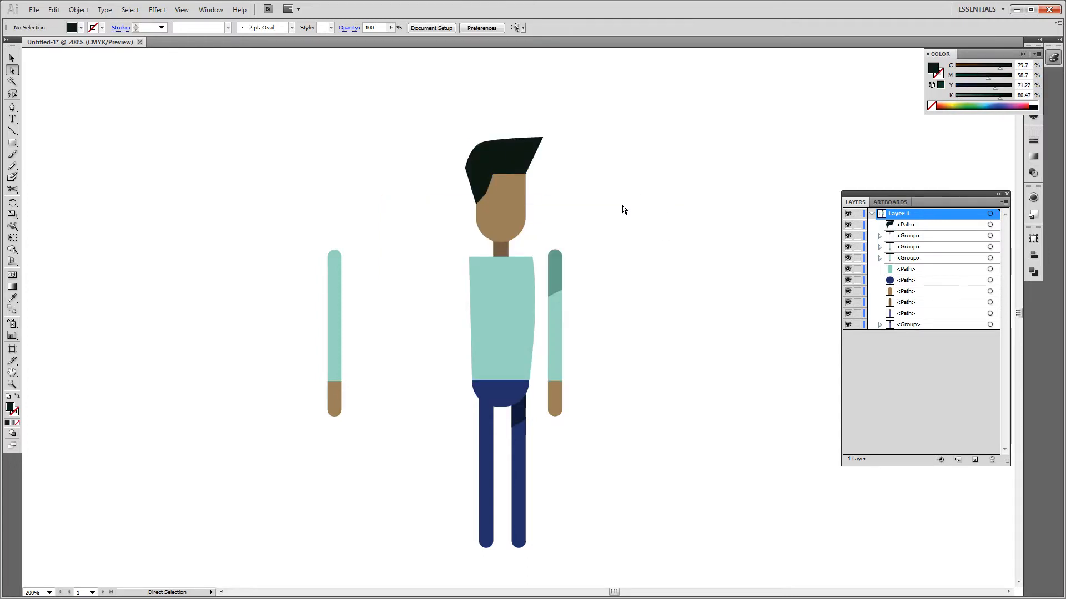
Step: Group the head with the hair and move them off the neck to the far left of the body
{"action": "key", "text": "v"}
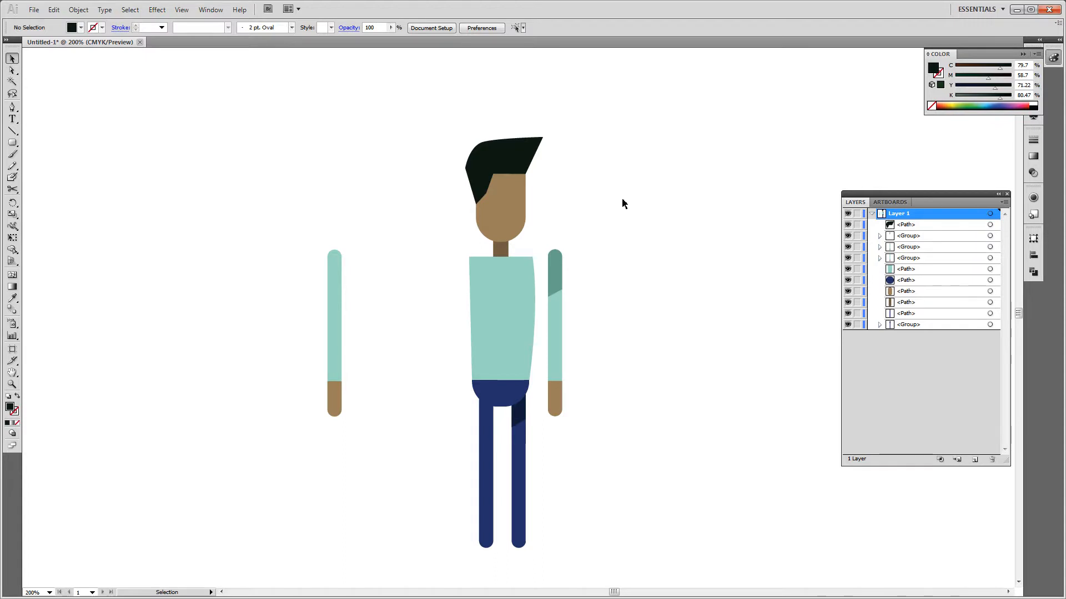
{"action": "mouse_move", "coordinate": [537, 234]}
{"action": "left_mouse_down"}
{"action": "mouse_move", "coordinate": [547, 241]}
{"action": "mouse_move", "coordinate": [549, 228]}
{"action": "mouse_move", "coordinate": [547, 238]}
{"action": "left_mouse_up"}
{"action": "left_click_drag", "start_coordinate": [479, 182], "coordinate": [191, 225]}
{"action": "key", "text": "ctrl+g"}
{"action": "left_click", "coordinate": [355, 189]}
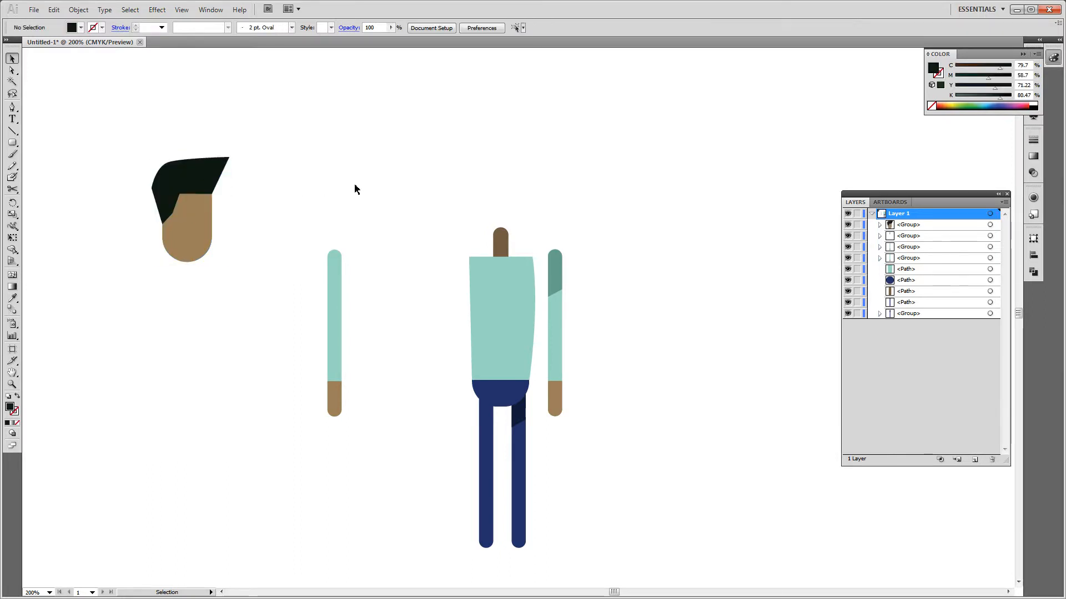
Step: Move the neck away from the torso to a spot above the left arm, and move the left arm closer to the torso
{"action": "left_click_drag", "start_coordinate": [500, 248], "coordinate": [330, 193]}
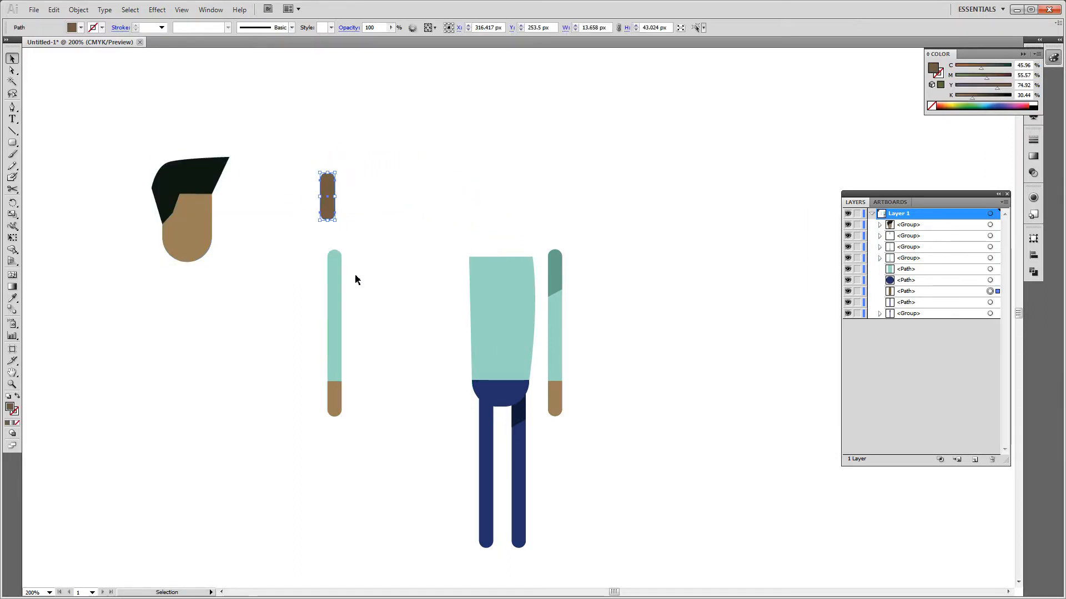
{"action": "left_click_drag", "start_coordinate": [359, 239], "coordinate": [294, 415]}
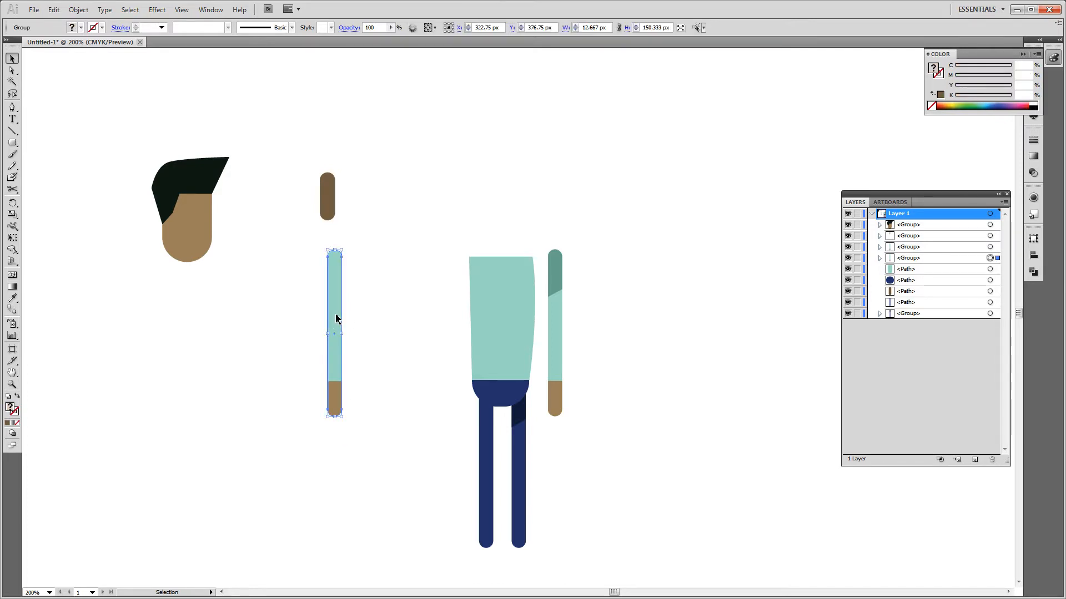
{"action": "left_click_drag", "start_coordinate": [335, 318], "coordinate": [392, 328]}
{"action": "left_click_drag", "start_coordinate": [590, 224], "coordinate": [581, 348]}
{"action": "left_click", "coordinate": [595, 336]}
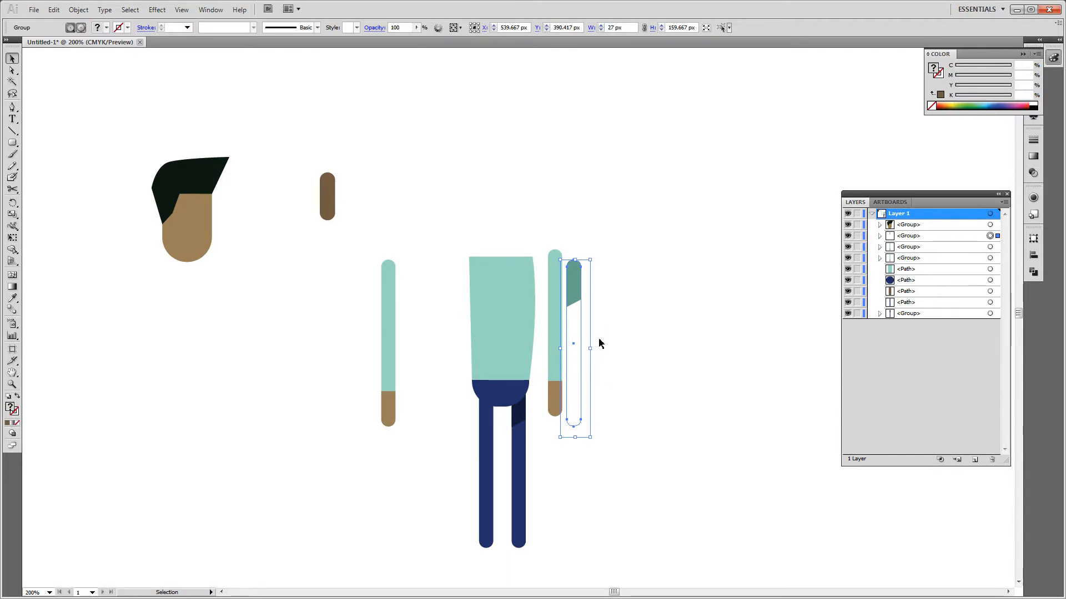
{"action": "key", "text": "ctrl+z"}
Step: Group the right arm with its clipped shadow and hand, and move it farther out from the torso
{"action": "left_click", "coordinate": [605, 249]}
{"action": "left_click_drag", "start_coordinate": [549, 387], "coordinate": [540, 426]}
{"action": "key", "text": "ctrl+g"}
{"action": "left_click", "coordinate": [599, 405]}
{"action": "left_click_drag", "start_coordinate": [563, 344], "coordinate": [552, 314]}
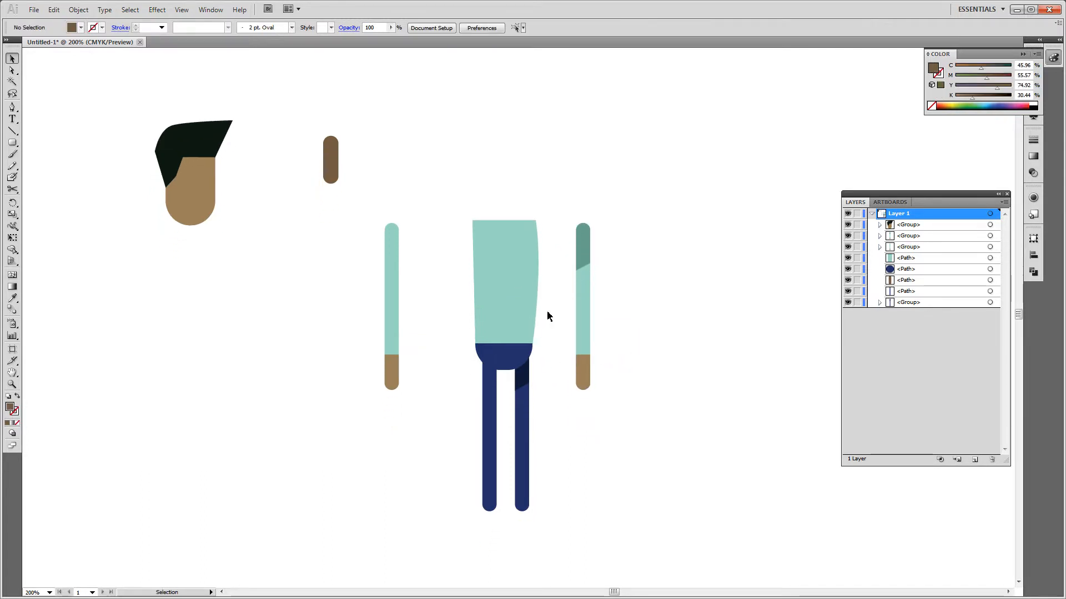
Step: Group the teal torso with the navy hip shape and move them straight up, clear of the legs
{"action": "left_click", "coordinate": [523, 273]}
{"action": "left_click", "coordinate": [536, 199]}
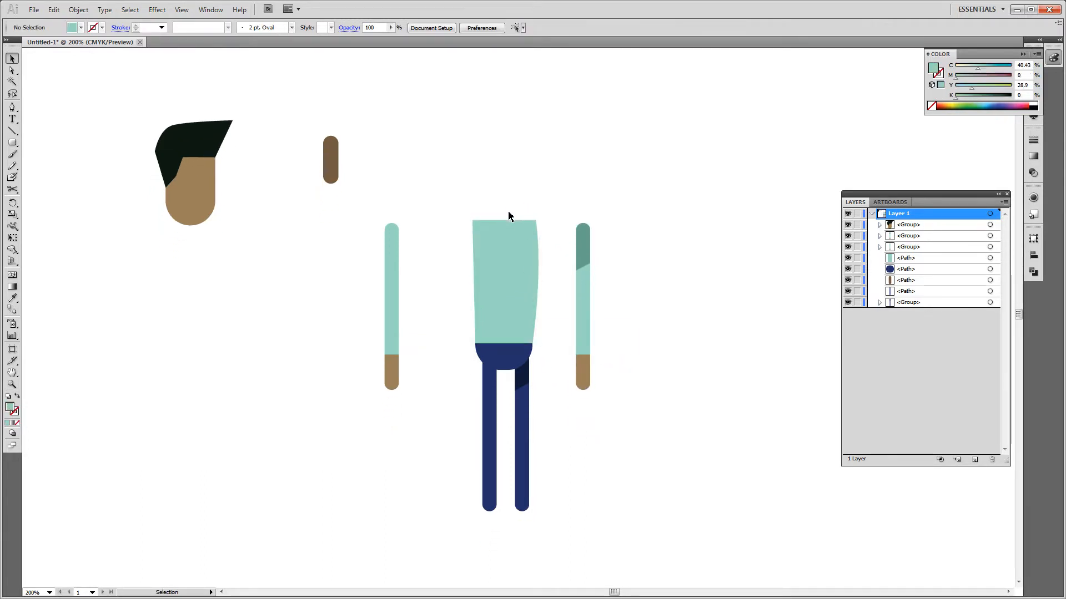
{"action": "left_click", "coordinate": [500, 356]}
{"action": "left_click", "coordinate": [508, 289], "text": "shift"}
{"action": "key", "text": "a"}
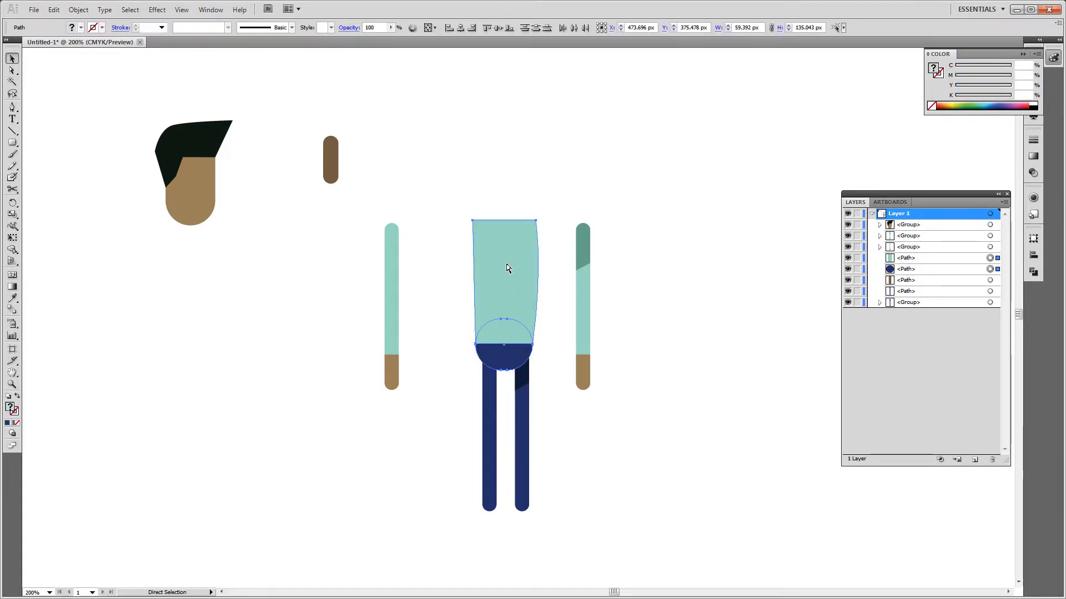
{"action": "key", "text": "ctrl+g"}
{"action": "key", "text": "v"}
{"action": "left_click_drag", "start_coordinate": [505, 273], "coordinate": [507, 207]}
{"action": "left_click", "coordinate": [540, 381]}
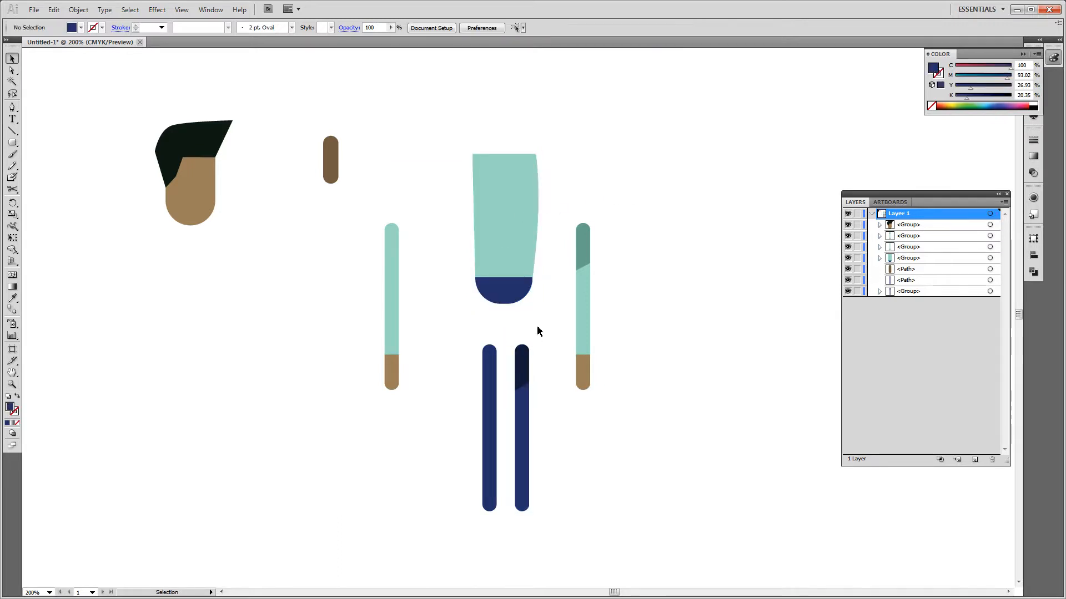
Step: Put the plain left leg into its own group, separate from the shaded right leg
{"action": "left_click_drag", "start_coordinate": [536, 327], "coordinate": [522, 511]}
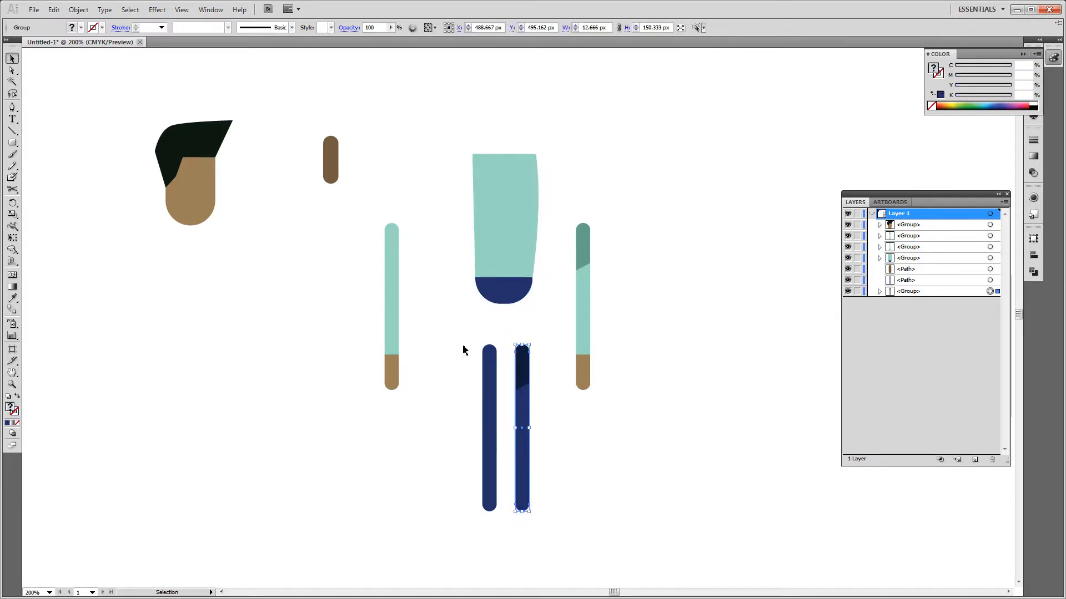
{"action": "left_click_drag", "start_coordinate": [462, 309], "coordinate": [501, 528]}
{"action": "key", "text": "ctrl+g"}
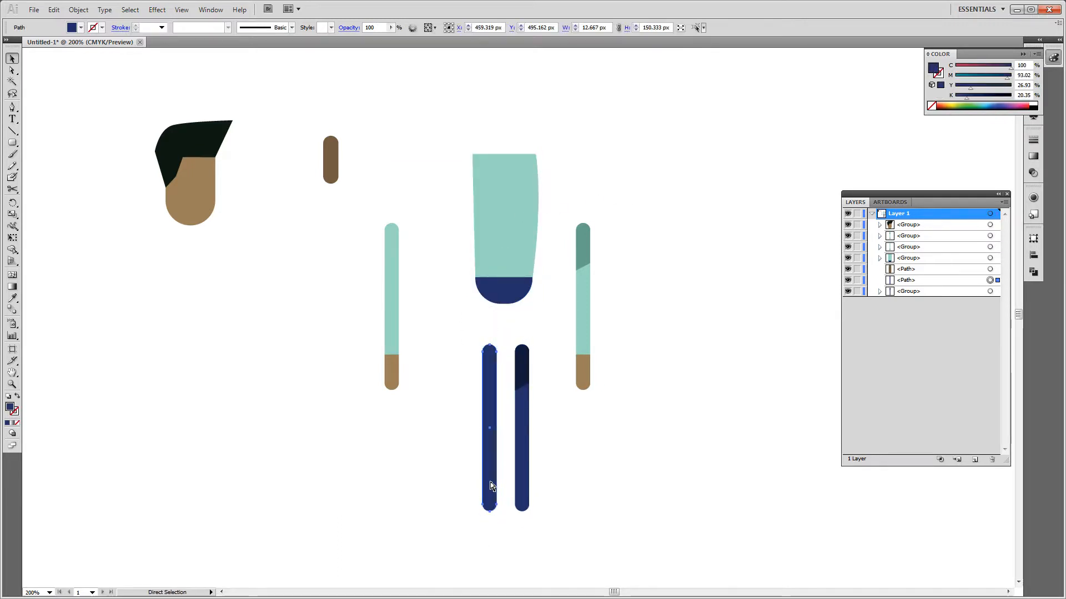
{"action": "left_click", "coordinate": [457, 471]}
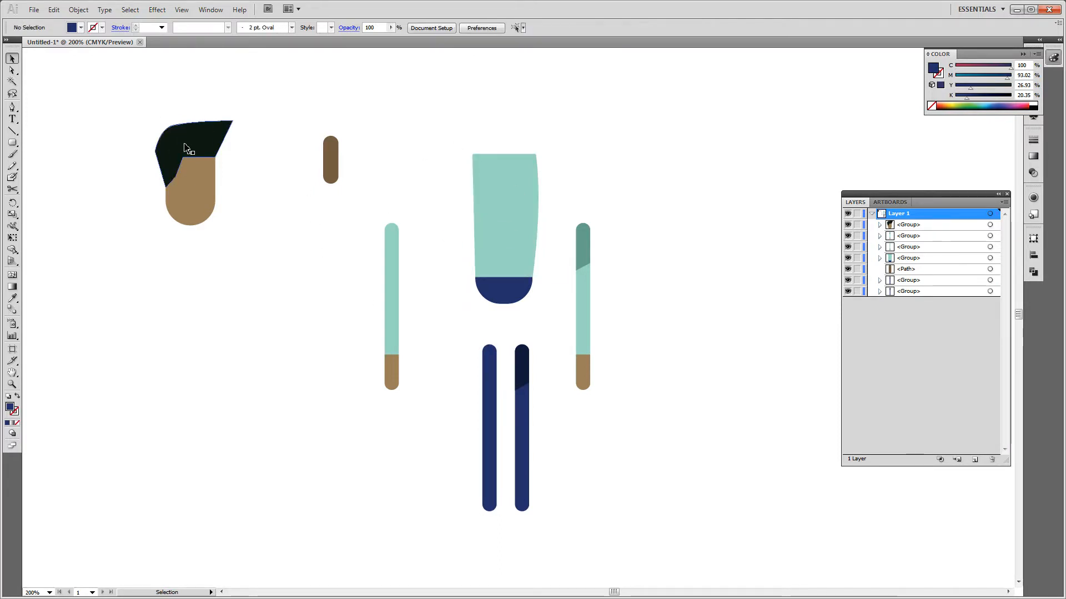
Step: Arrange the separated parts as a figure with small gaps: head above neck, neck above torso, arms beside the torso and legs below
{"action": "mouse_move", "coordinate": [186, 148]}
{"action": "left_mouse_down"}
{"action": "mouse_move", "coordinate": [197, 178]}
{"action": "mouse_move", "coordinate": [178, 147]}
{"action": "left_mouse_up"}
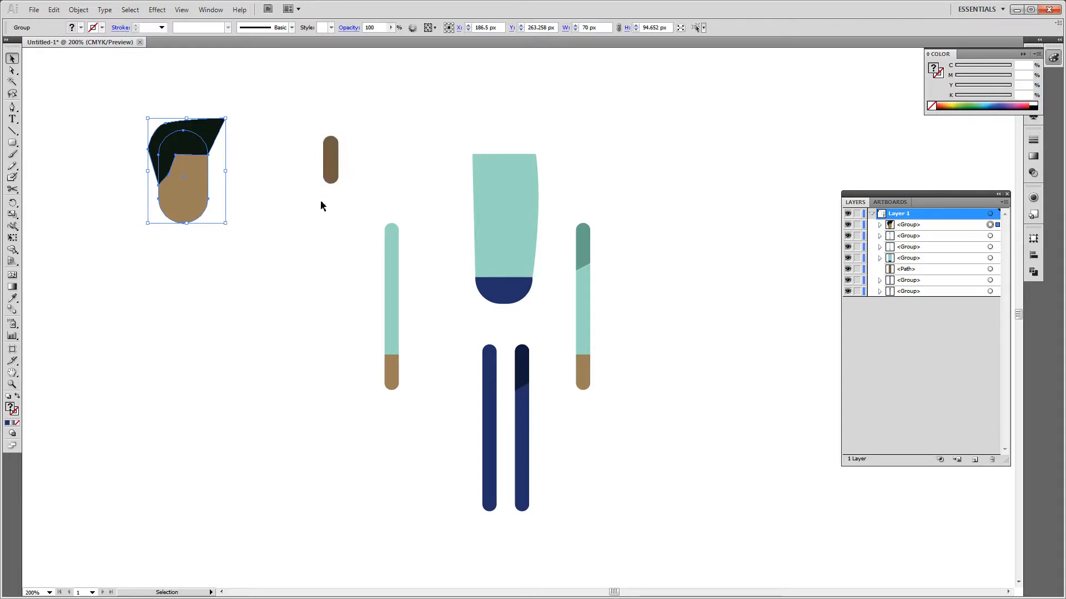
{"action": "key", "text": "ctrl+z"}
{"action": "left_click_drag", "start_coordinate": [334, 168], "coordinate": [463, 309]}
{"action": "left_click_drag", "start_coordinate": [755, 226], "coordinate": [438, 370]}
{"action": "left_click_drag", "start_coordinate": [635, 298], "coordinate": [370, 370]}
{"action": "left_click_drag", "start_coordinate": [830, 281], "coordinate": [506, 351]}
{"action": "left_click_drag", "start_coordinate": [618, 423], "coordinate": [588, 244]}
{"action": "left_click_drag", "start_coordinate": [625, 127], "coordinate": [717, 349]}
{"action": "left_click_drag", "start_coordinate": [661, 298], "coordinate": [348, 423]}
{"action": "left_click", "coordinate": [485, 385]}
{"action": "left_click_drag", "start_coordinate": [534, 258], "coordinate": [542, 320]}
Step: Lengthen both legs by moving only the anchor points of their lower ends straight down
{"action": "key", "text": "a"}
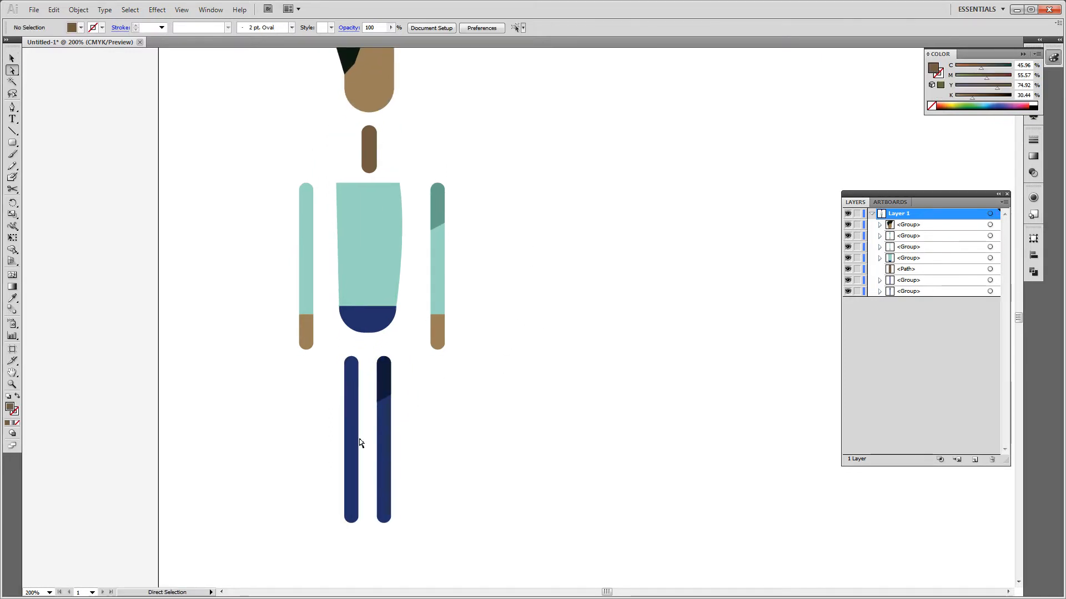
{"action": "left_click_drag", "start_coordinate": [344, 520], "coordinate": [409, 542]}
{"action": "key", "text": "shift+Down"}
{"action": "key", "text": "shift+Down"}
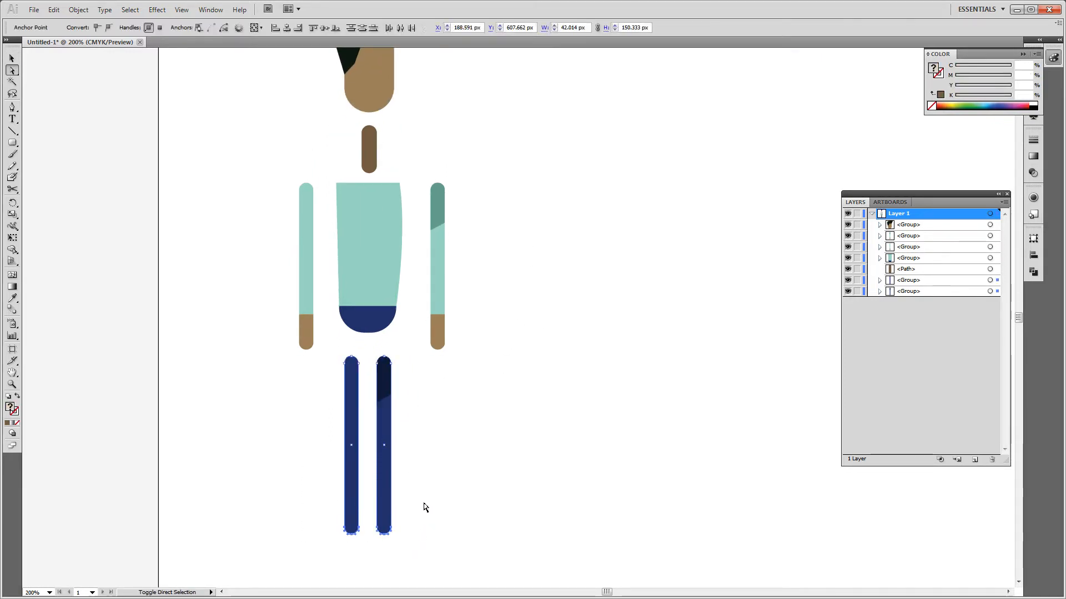
{"action": "left_click", "coordinate": [536, 346]}
Step: Show the document rulers and check their measurement unit with the whole artboard in view
{"action": "left_click_drag", "start_coordinate": [550, 262], "coordinate": [551, 296]}
{"action": "key", "text": "ctrl+minus"}
{"action": "left_click_drag", "start_coordinate": [542, 211], "coordinate": [538, 271]}
{"action": "key", "text": "ctrl+minus"}
{"action": "key", "text": "ctrl+minus"}
{"action": "key", "text": "ctrl+minus"}
{"action": "key", "text": "ctrl+r"}
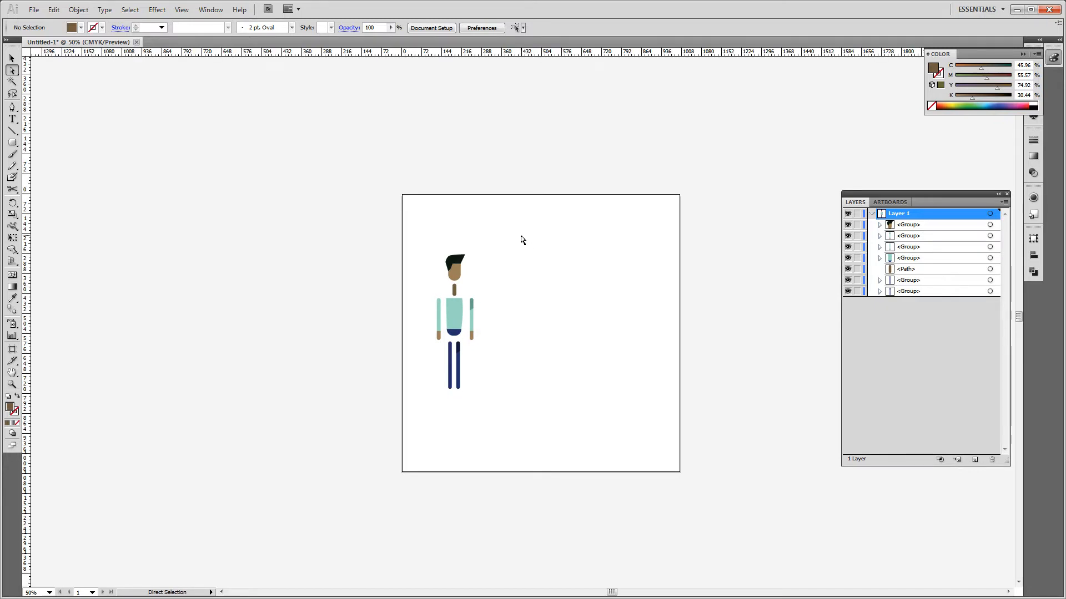
{"action": "right_click", "coordinate": [425, 58]}
{"action": "left_click", "coordinate": [418, 61]}
{"action": "right_click", "coordinate": [430, 58]}
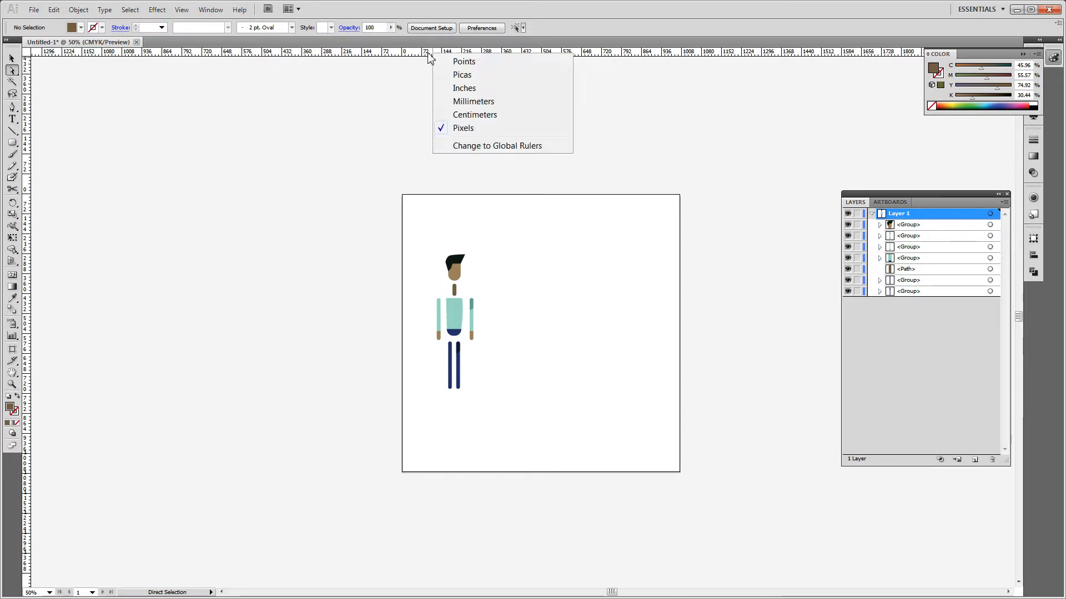
{"action": "left_click", "coordinate": [4, 59]}
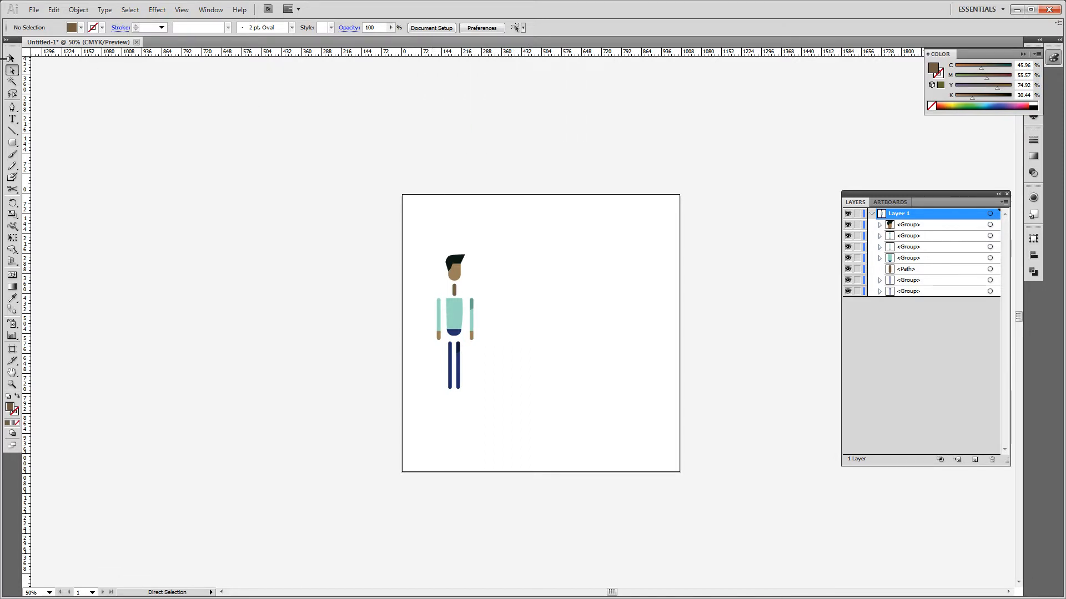
Step: Scale up all the character's parts together to about 427 px wide and 1480 px tall
{"action": "left_click_drag", "start_coordinate": [479, 382], "coordinate": [537, 471]}
{"action": "left_click_drag", "start_coordinate": [502, 256], "coordinate": [550, 203]}
{"action": "left_click_drag", "start_coordinate": [469, 337], "coordinate": [485, 319]}
{"action": "left_click", "coordinate": [492, 316]}
{"action": "key", "text": "ctrl+z"}
{"action": "left_click_drag", "start_coordinate": [547, 172], "coordinate": [405, 459]}
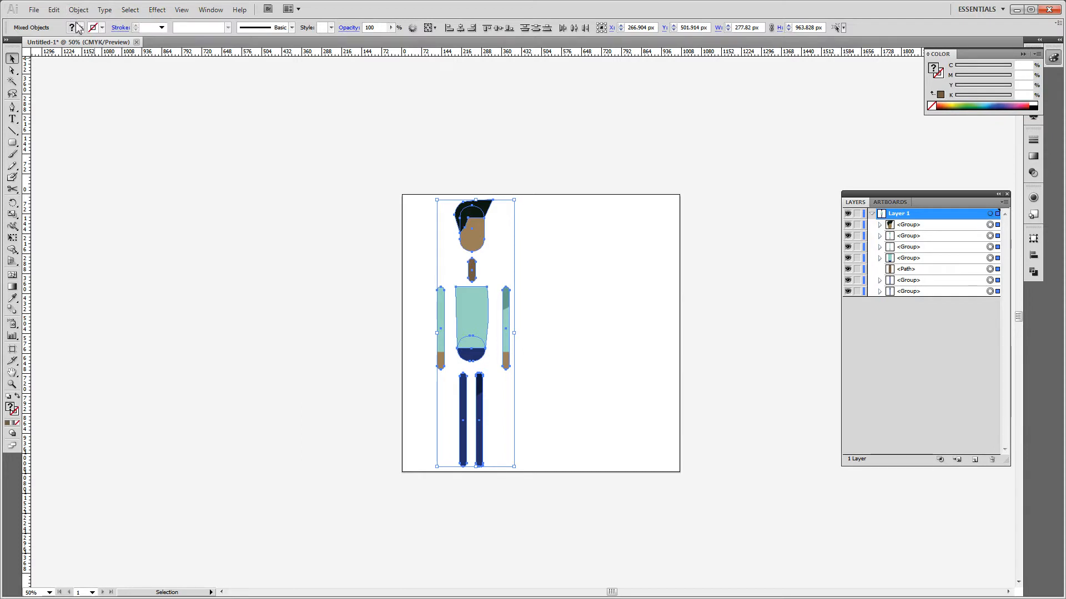
{"action": "left_click_drag", "start_coordinate": [514, 200], "coordinate": [604, 134]}
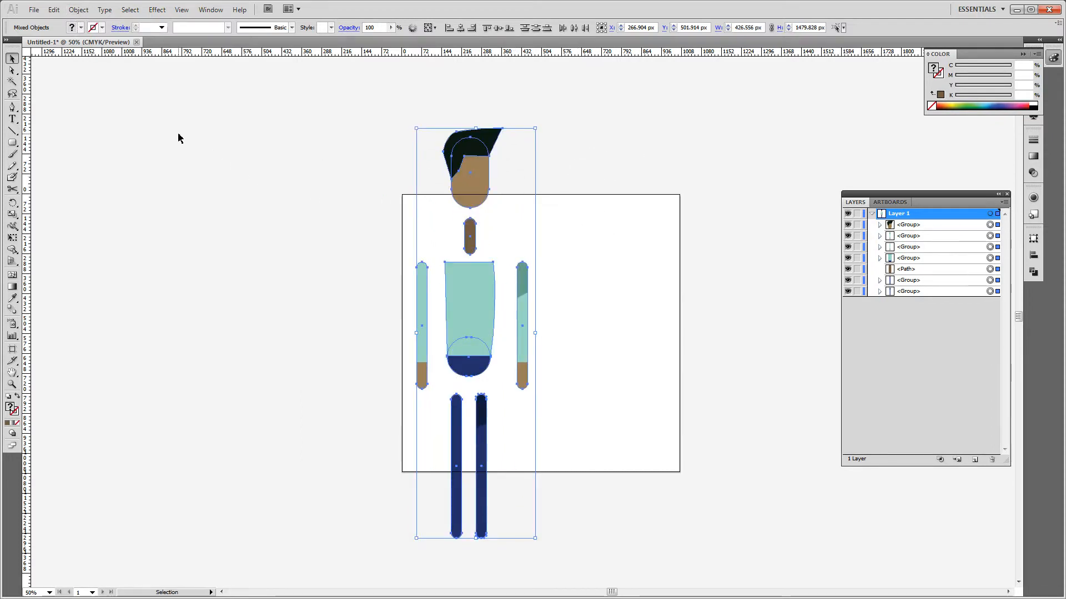
Step: Resize the existing artboard to about 237 by 1037 px and place it on the empty area to the right of the character
{"action": "left_click", "coordinate": [13, 348]}
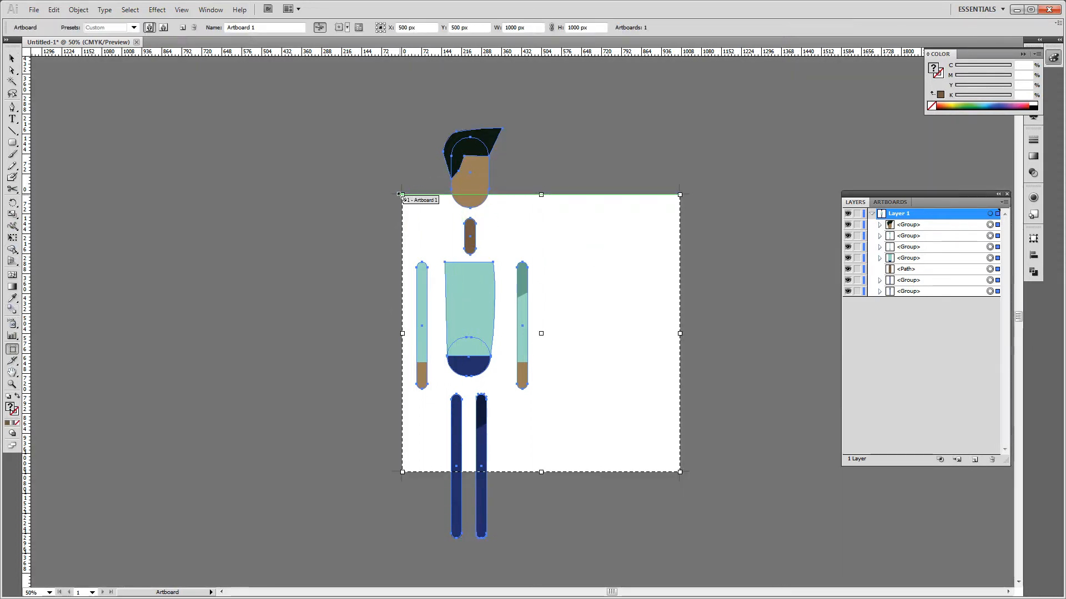
{"action": "left_click_drag", "start_coordinate": [401, 194], "coordinate": [667, 161]}
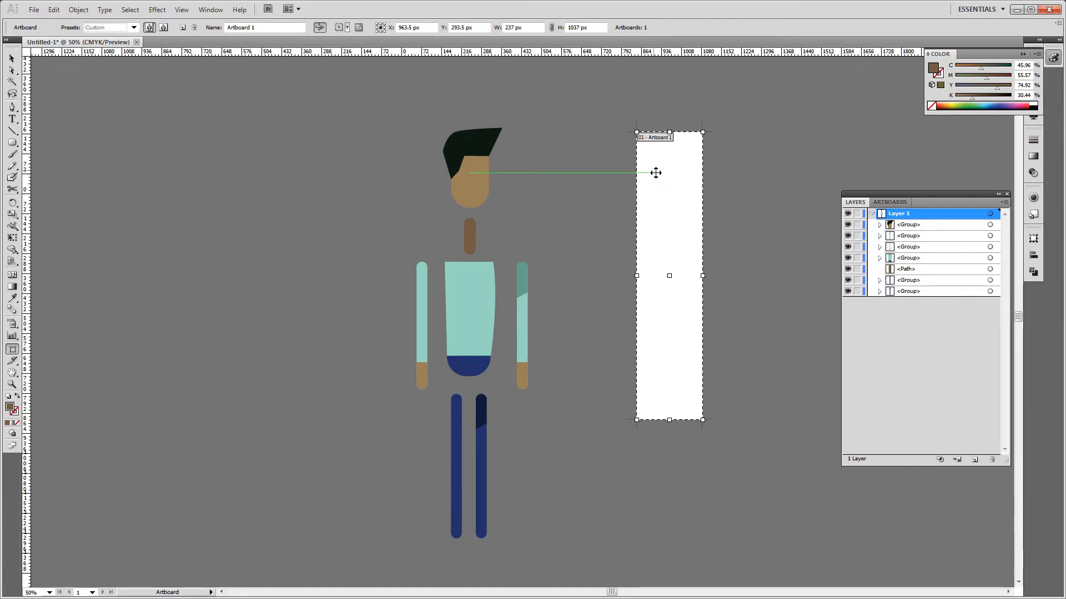
Step: Create separate artboards around the head (about 214 by 289 px), neck (about 42 by 131 px), left arm and torso
{"action": "mouse_move", "coordinate": [443, 128]}
{"action": "left_mouse_down"}
{"action": "mouse_move", "coordinate": [503, 180]}
{"action": "mouse_move", "coordinate": [503, 208]}
{"action": "left_mouse_up"}
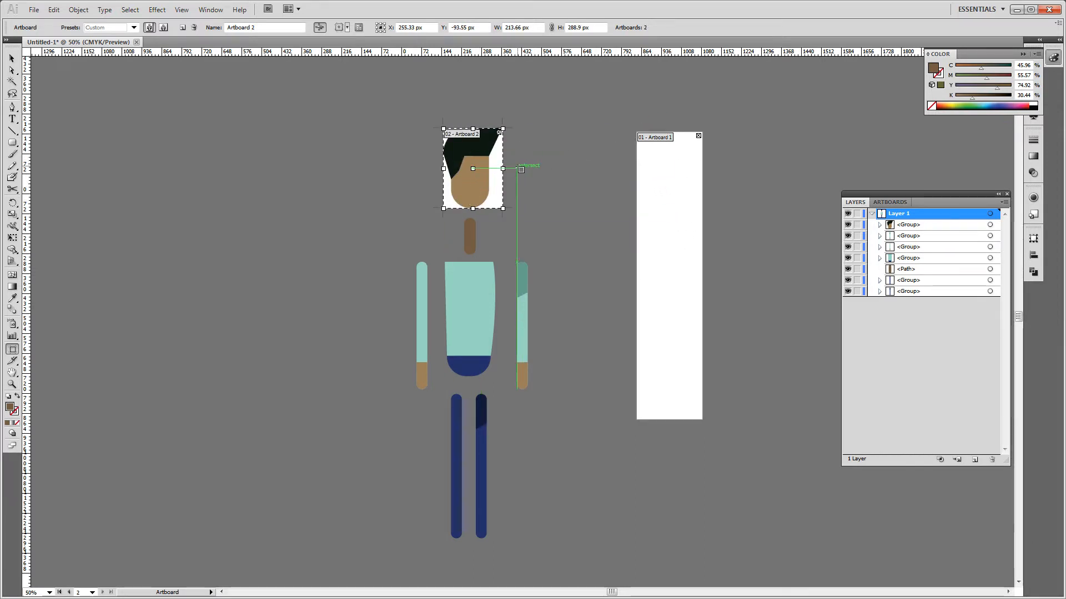
{"action": "left_click_drag", "start_coordinate": [465, 219], "coordinate": [477, 255]}
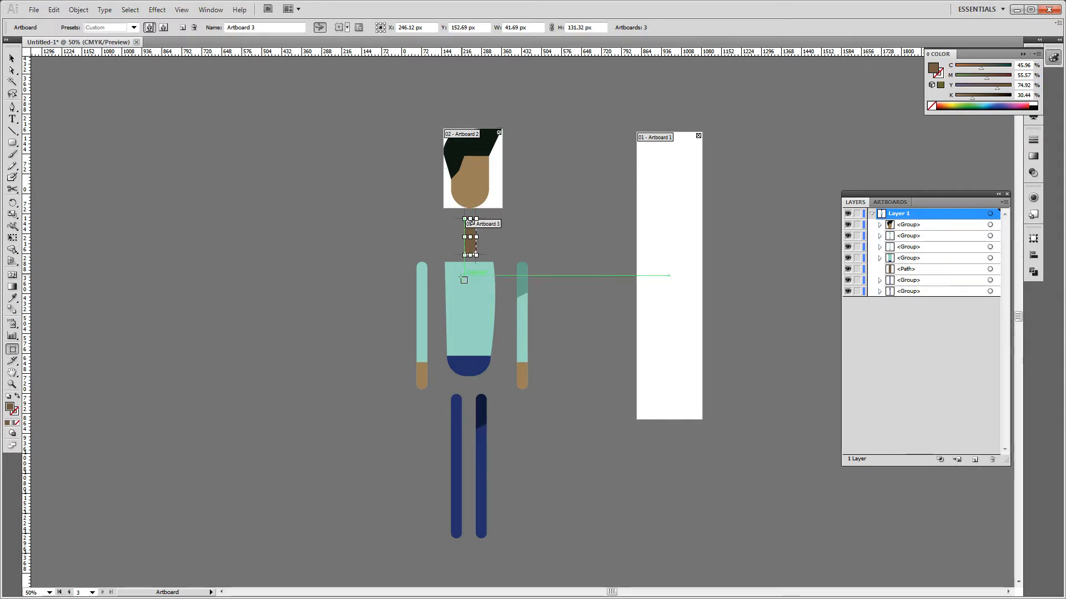
{"action": "left_click", "coordinate": [426, 302]}
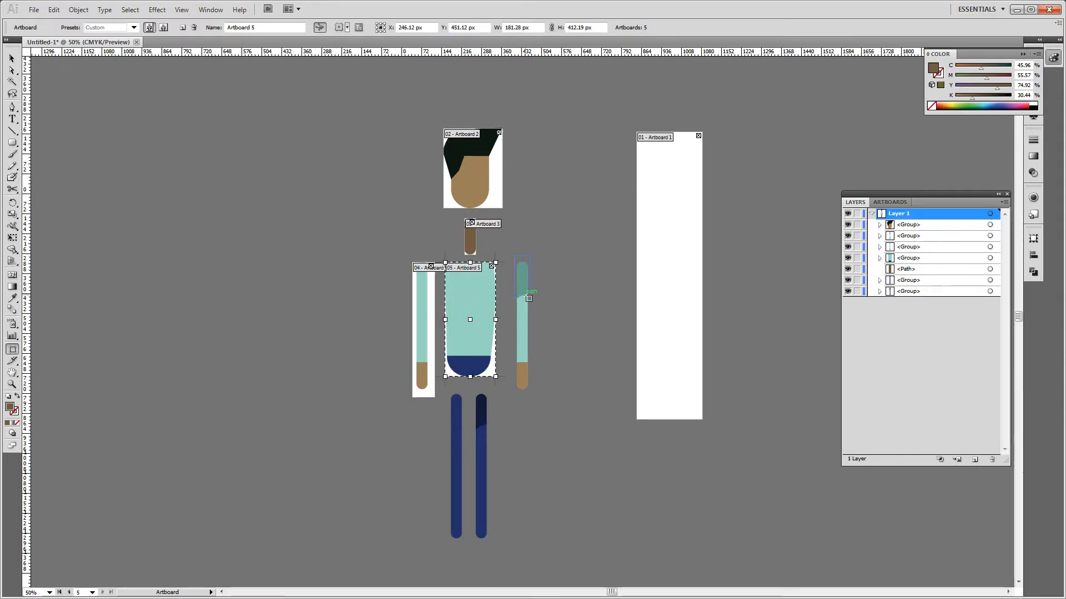
Step: Create separate artboards around the right arm, right leg (about 89 by 553 px) and left leg (about 39 by 520 px)
{"action": "left_click", "coordinate": [525, 300]}
{"action": "left_click", "coordinate": [478, 440]}
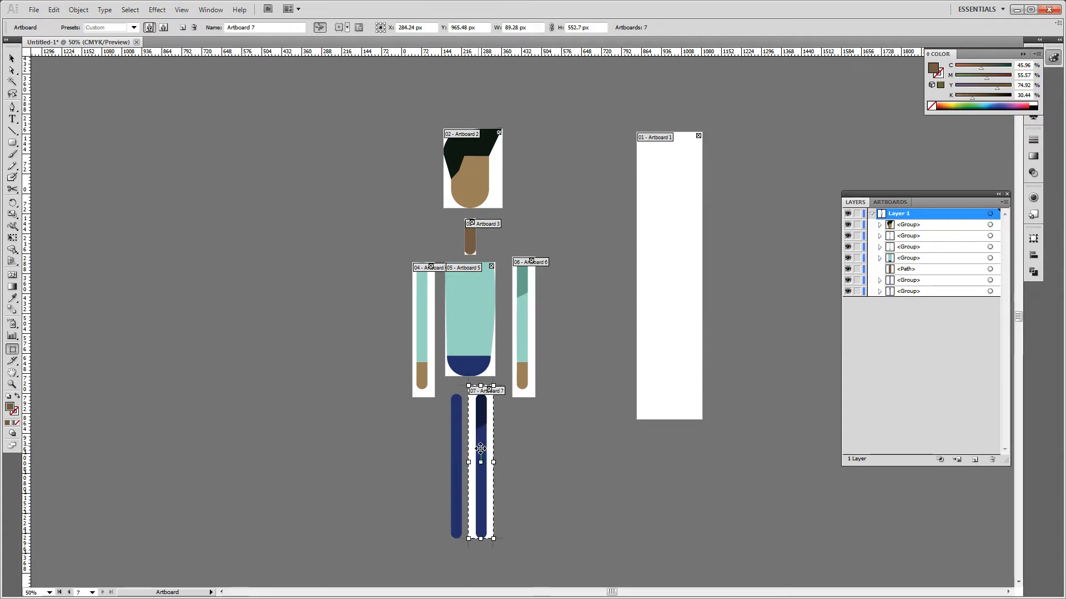
{"action": "left_click", "coordinate": [456, 466]}
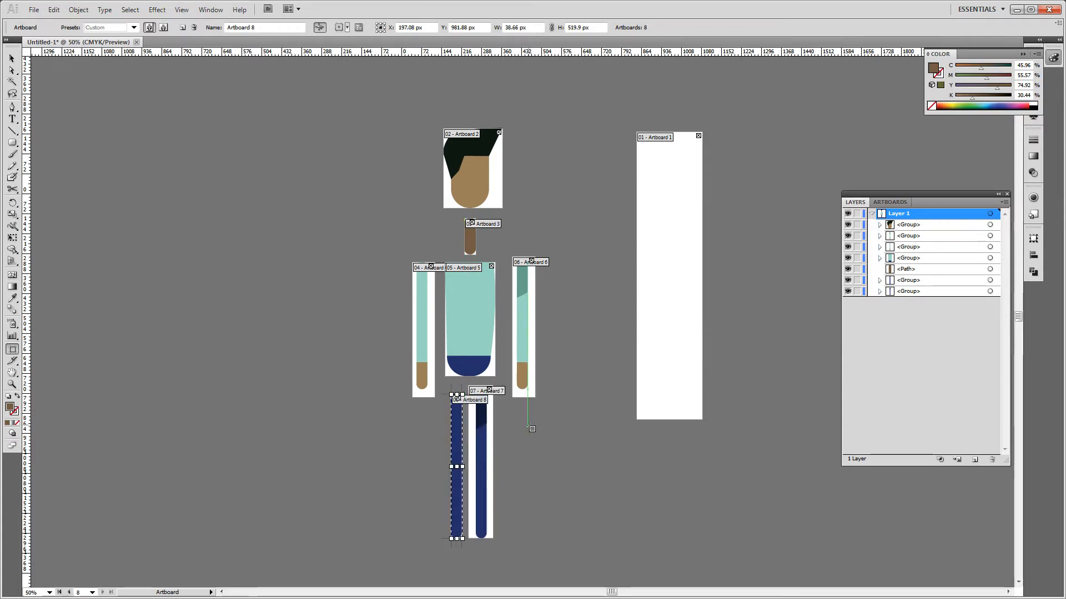
{"action": "key", "text": "Escape"}
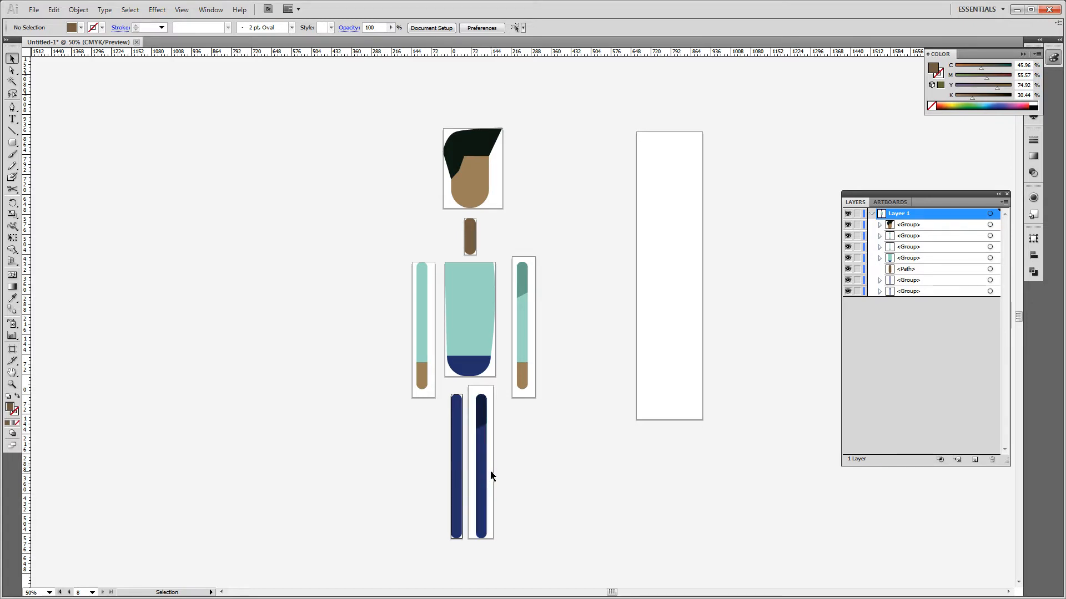
Step: Shrink the left arm's artboard to fit the arm, about 39 px wide and 459 px tall
{"action": "key", "text": "ctrl+plus"}
{"action": "key", "text": "ctrl+plus"}
{"action": "key", "text": "ctrl+plus"}
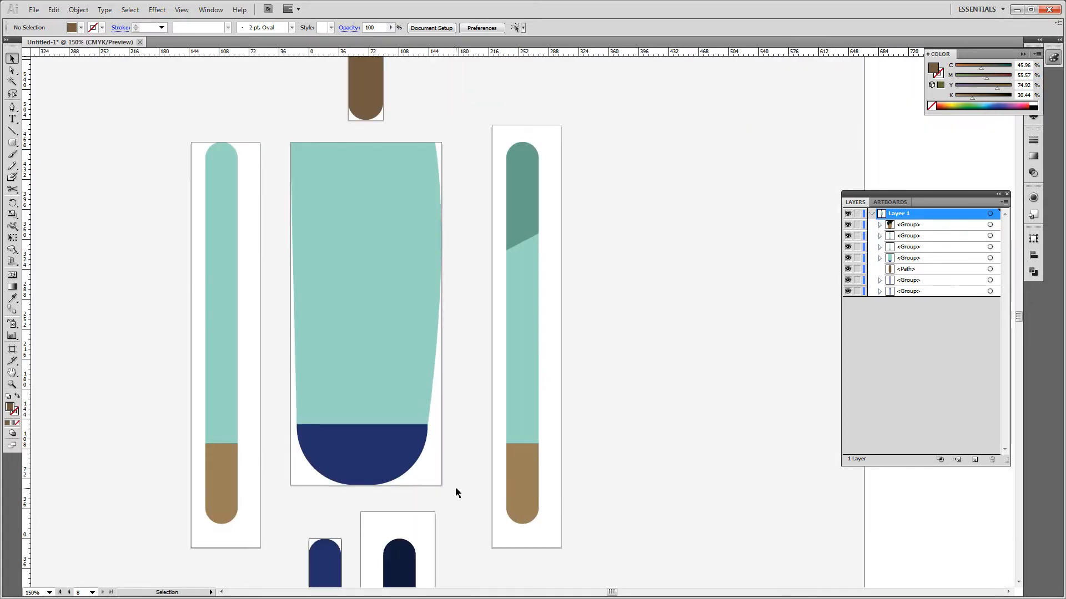
{"action": "left_click_drag", "start_coordinate": [442, 466], "coordinate": [533, 249]}
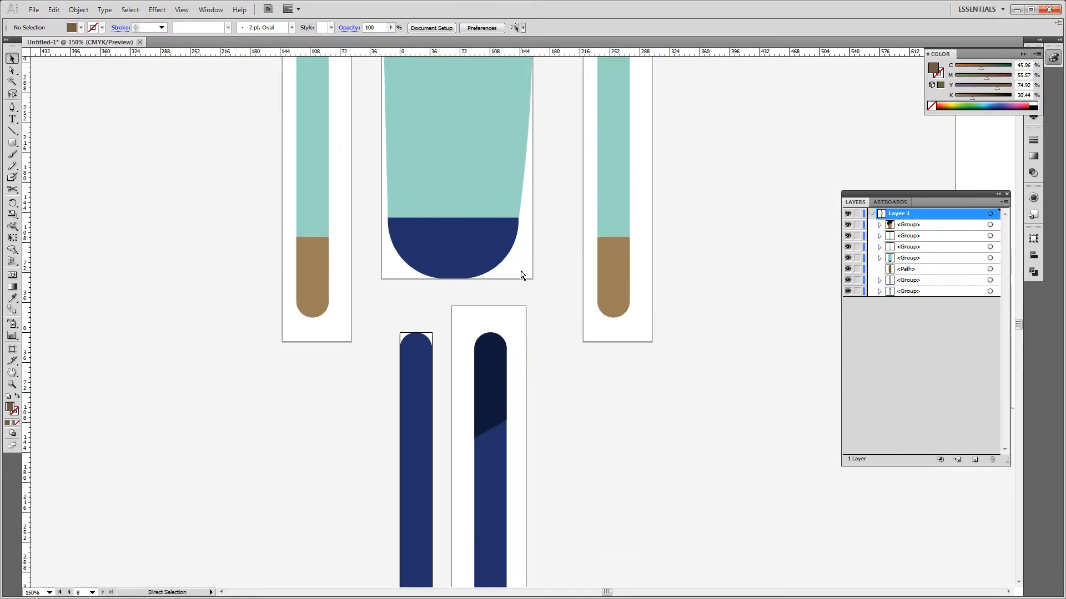
{"action": "key", "text": "ctrl+minus"}
{"action": "key", "text": "ctrl+minus"}
{"action": "key", "text": "ctrl+minus"}
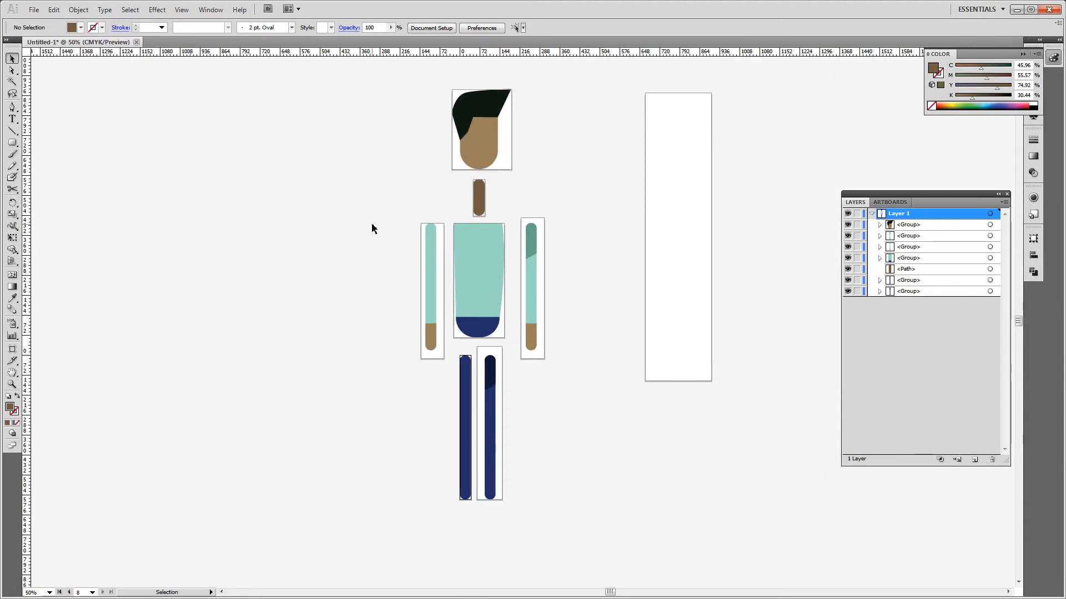
{"action": "left_click", "coordinate": [13, 348]}
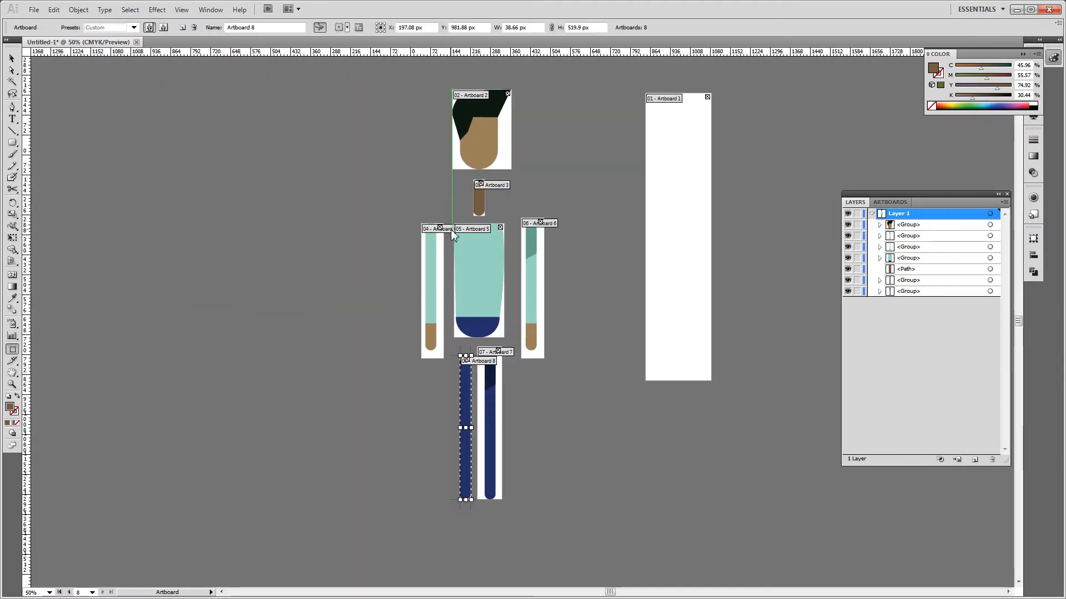
{"action": "left_click", "coordinate": [440, 272]}
{"action": "left_click_drag", "start_coordinate": [443, 291], "coordinate": [429, 292]}
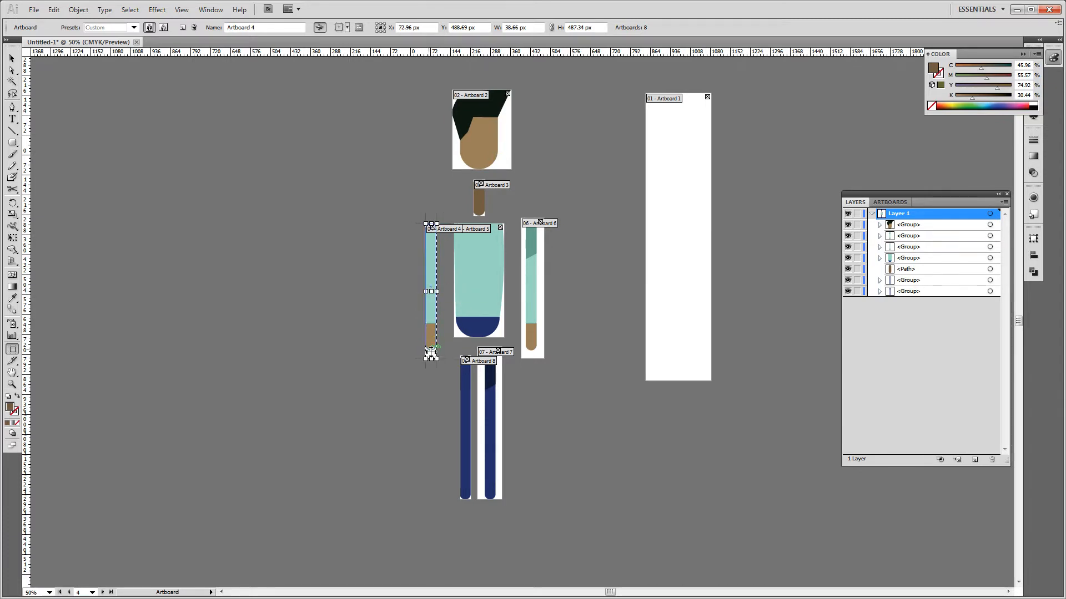
{"action": "left_click_drag", "start_coordinate": [434, 359], "coordinate": [432, 350]}
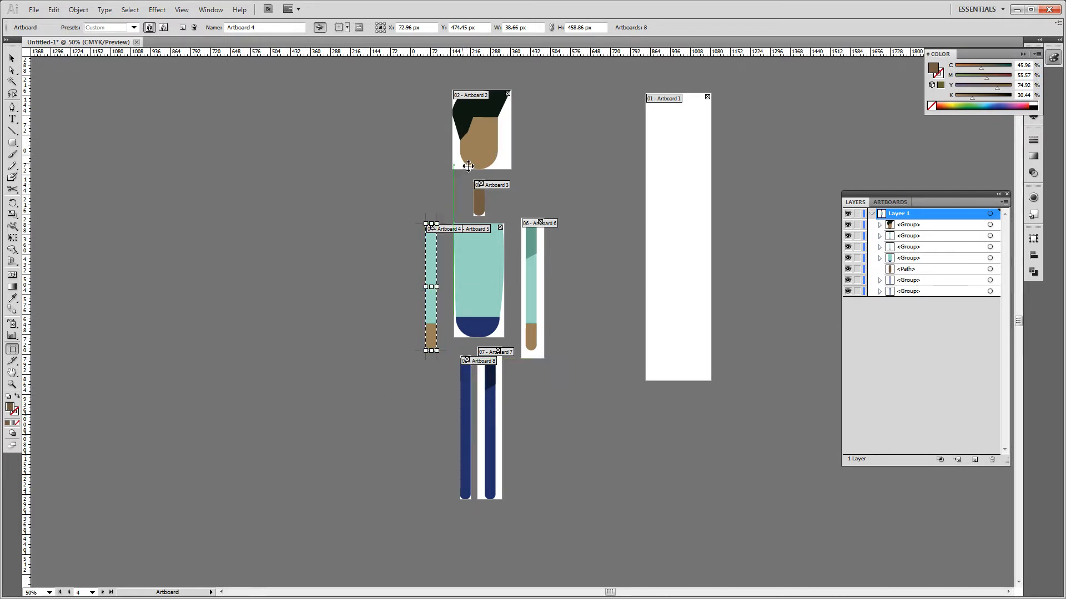
Step: Shrink the right arm's artboard to fit the arm exactly, about 39 px wide and 459 px tall
{"action": "left_click", "coordinate": [542, 282]}
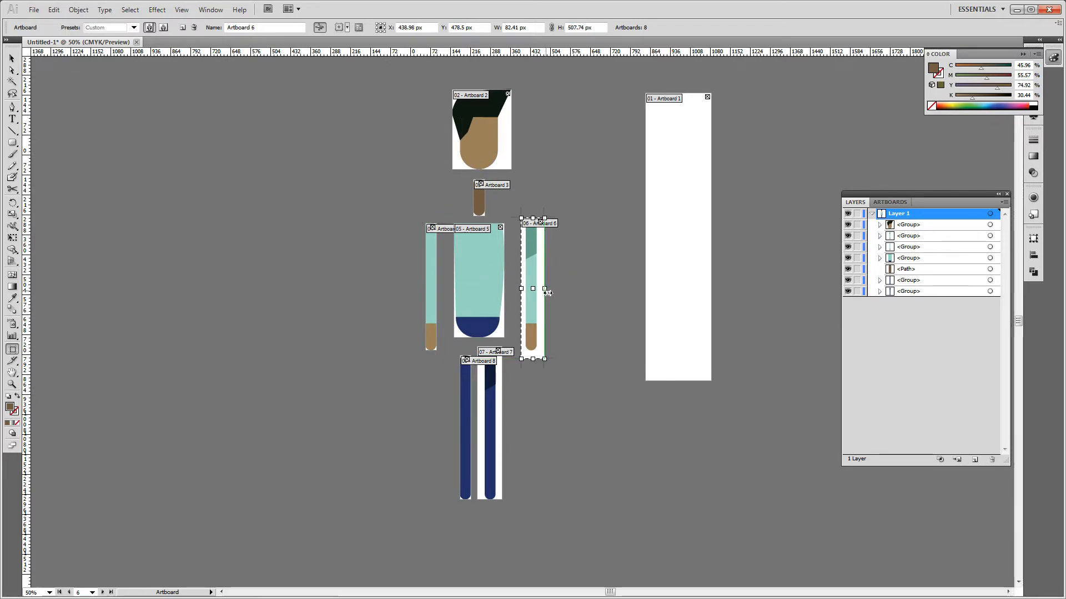
{"action": "left_click_drag", "start_coordinate": [544, 289], "coordinate": [527, 289]}
{"action": "left_click_drag", "start_coordinate": [530, 359], "coordinate": [530, 346]}
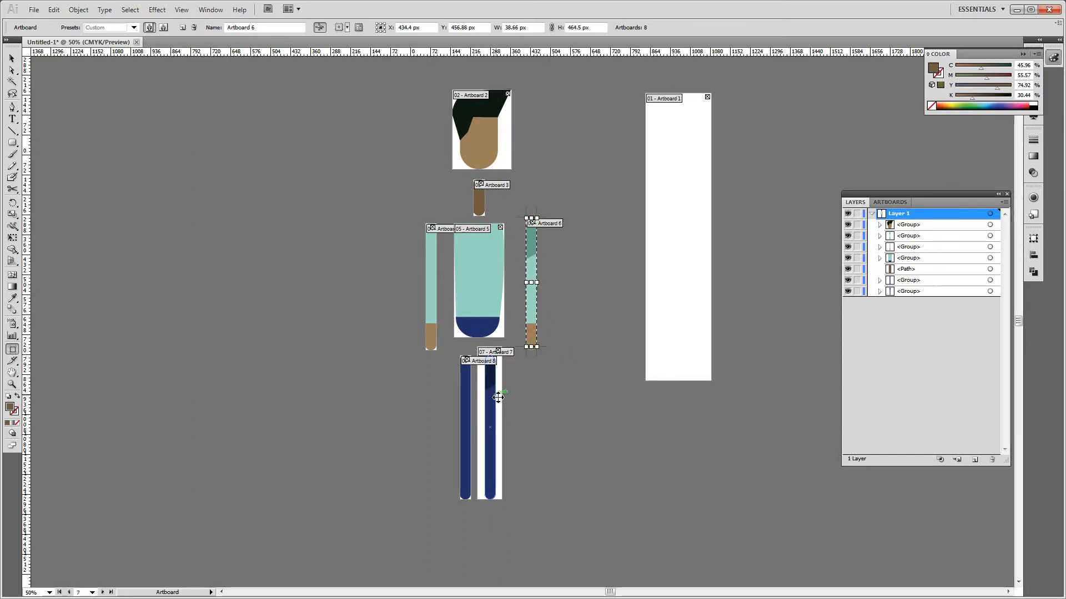
{"action": "left_click", "coordinate": [500, 362]}
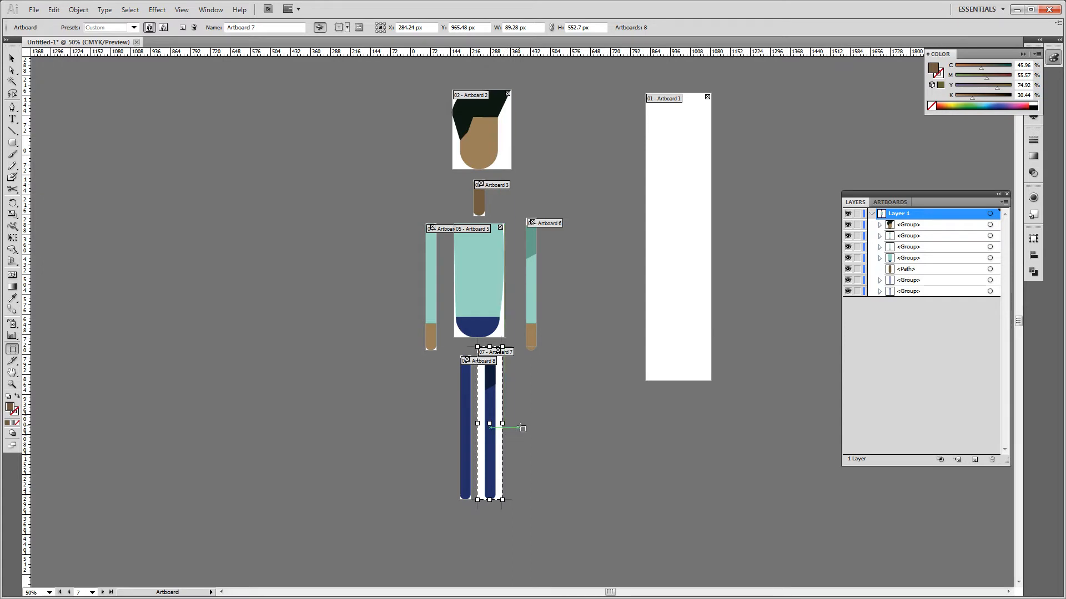
{"action": "key", "text": "ctrl+plus"}
{"action": "key", "text": "ctrl+plus"}
{"action": "key", "text": "ctrl+plus"}
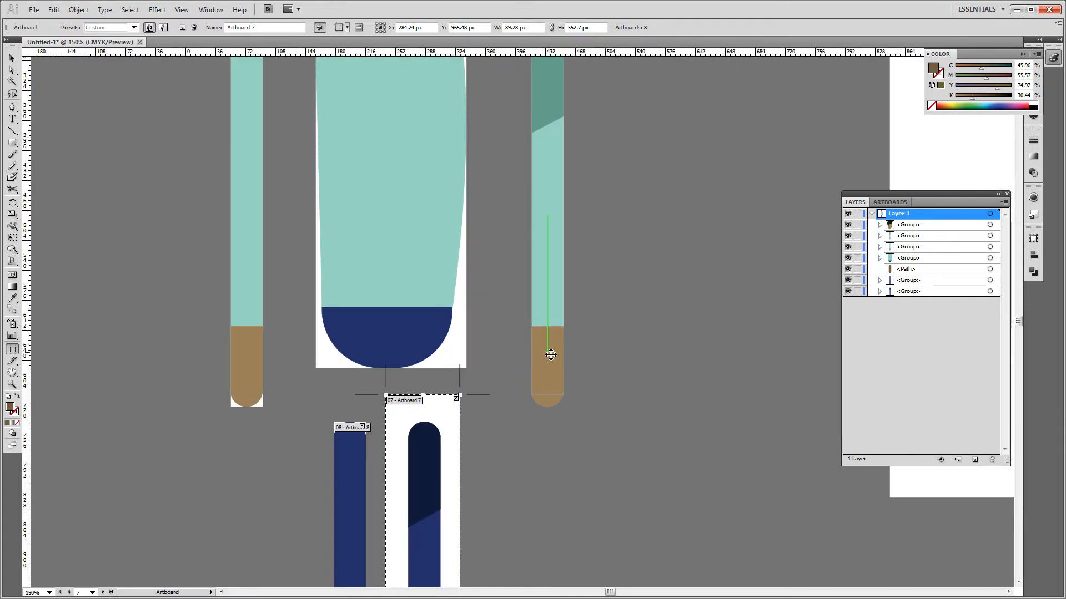
{"action": "left_click", "coordinate": [553, 305]}
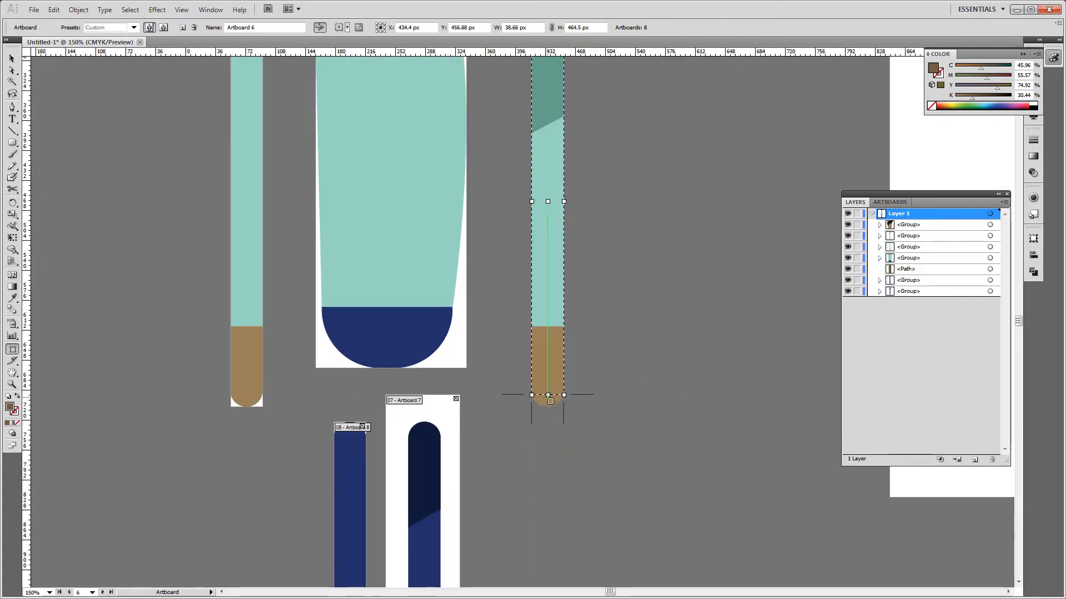
{"action": "left_click_drag", "start_coordinate": [548, 396], "coordinate": [547, 407]}
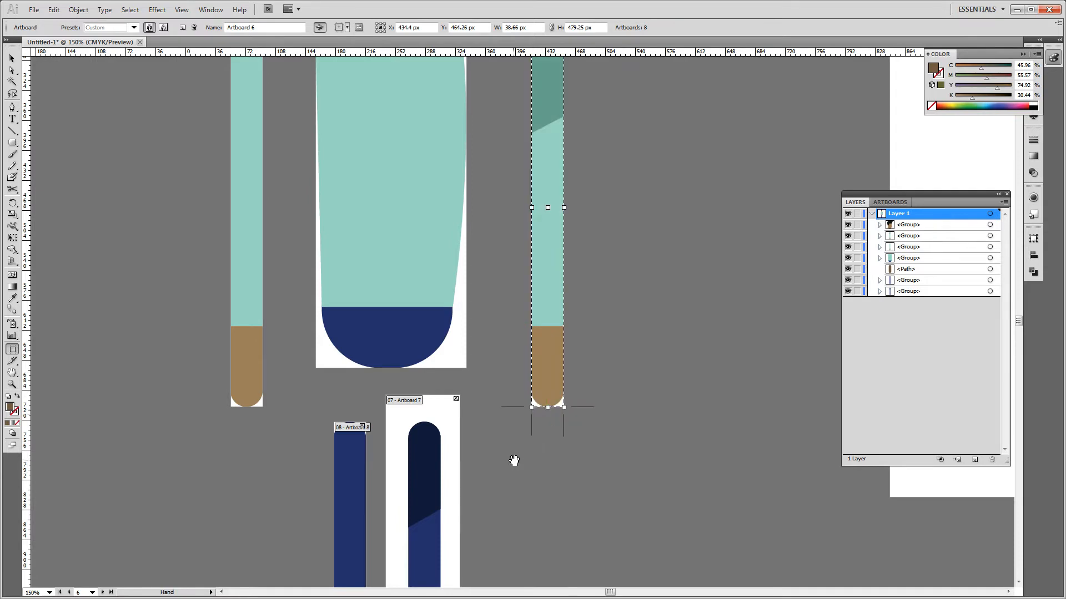
{"action": "left_click_drag", "start_coordinate": [514, 460], "coordinate": [517, 512]}
{"action": "left_click_drag", "start_coordinate": [517, 466], "coordinate": [518, 456]}
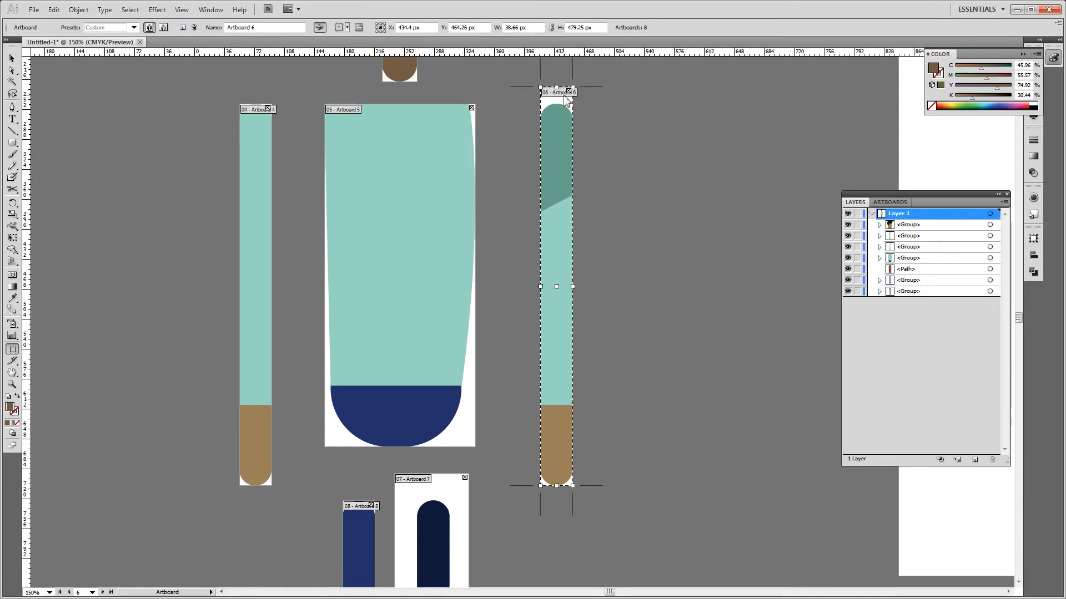
{"action": "left_click_drag", "start_coordinate": [557, 88], "coordinate": [558, 105]}
Step: Trim the right leg's artboard to the leg's edges, about 39 px wide and 520 px tall
{"action": "left_click_drag", "start_coordinate": [494, 418], "coordinate": [551, 132]}
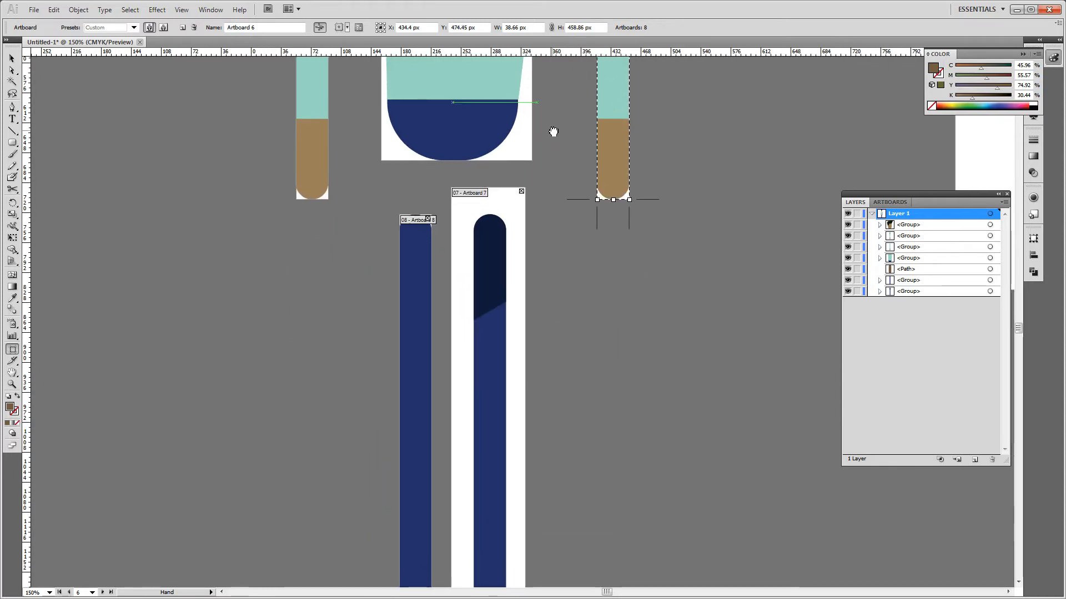
{"action": "left_click", "coordinate": [490, 191]}
{"action": "left_click_drag", "start_coordinate": [491, 188], "coordinate": [491, 216]}
{"action": "left_click_drag", "start_coordinate": [488, 424], "coordinate": [482, 214]}
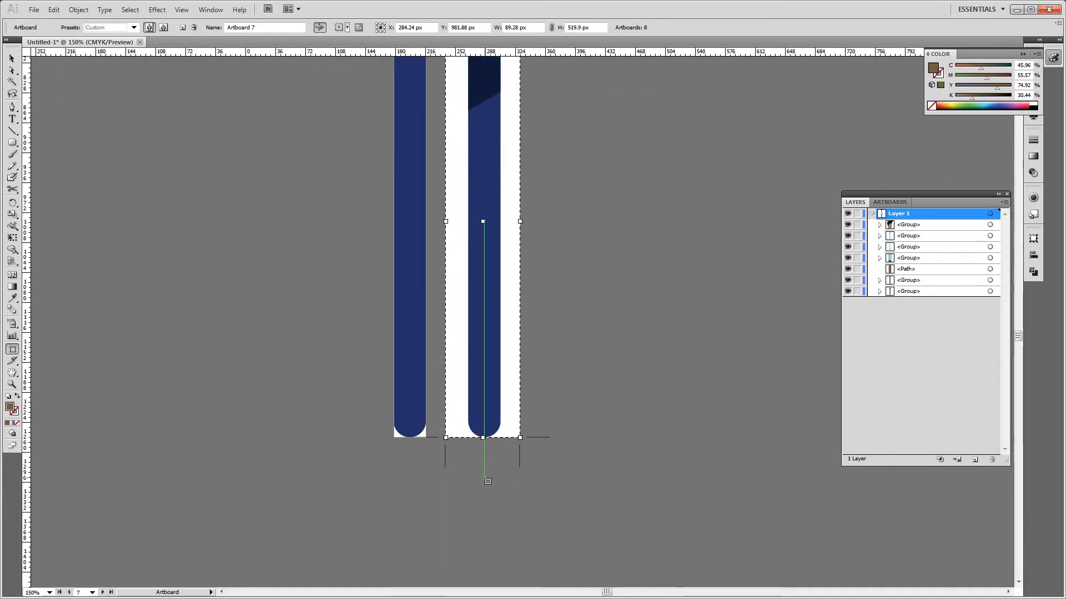
{"action": "left_click_drag", "start_coordinate": [520, 222], "coordinate": [469, 225]}
{"action": "left_click_drag", "start_coordinate": [511, 178], "coordinate": [549, 527]}
{"action": "left_click_drag", "start_coordinate": [550, 246], "coordinate": [534, 438]}
{"action": "scroll", "coordinate": [526, 333], "scroll_direction": "down", "scroll_amount": 2}
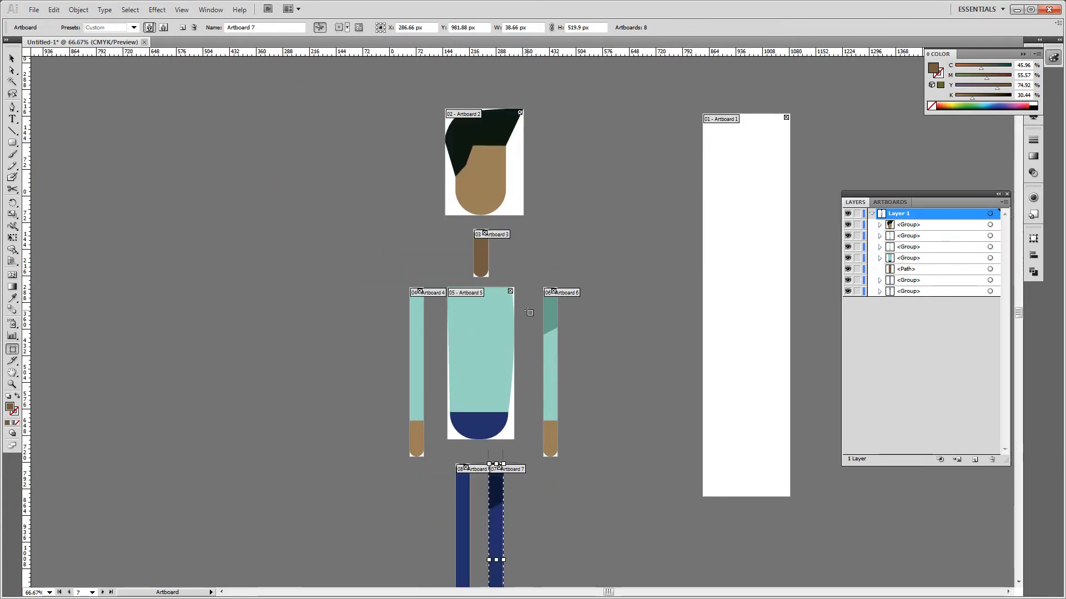
{"action": "key", "text": "v"}
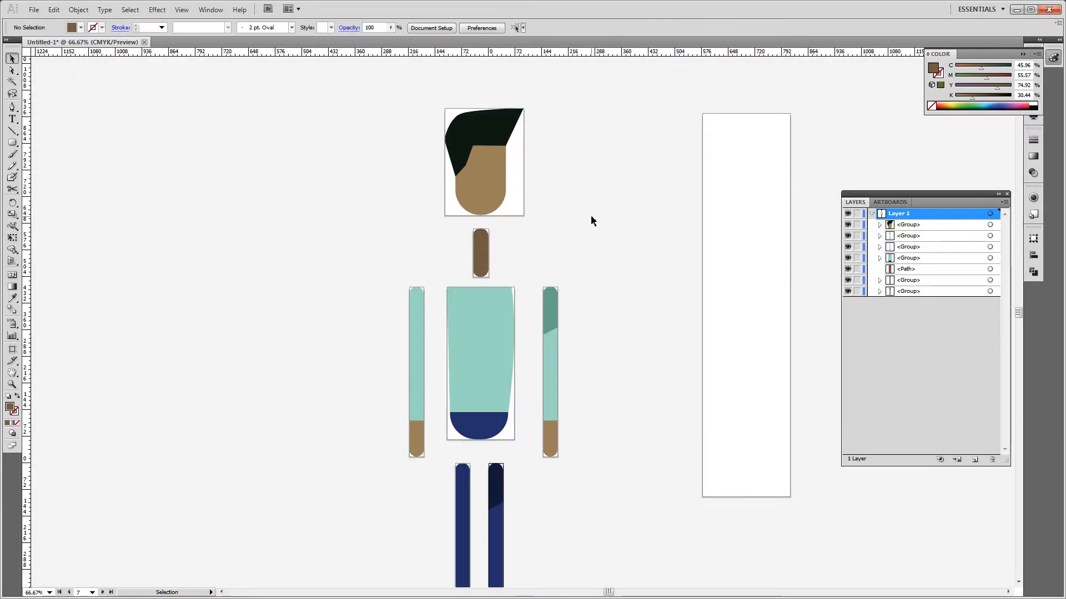
{"action": "key", "text": "b"}
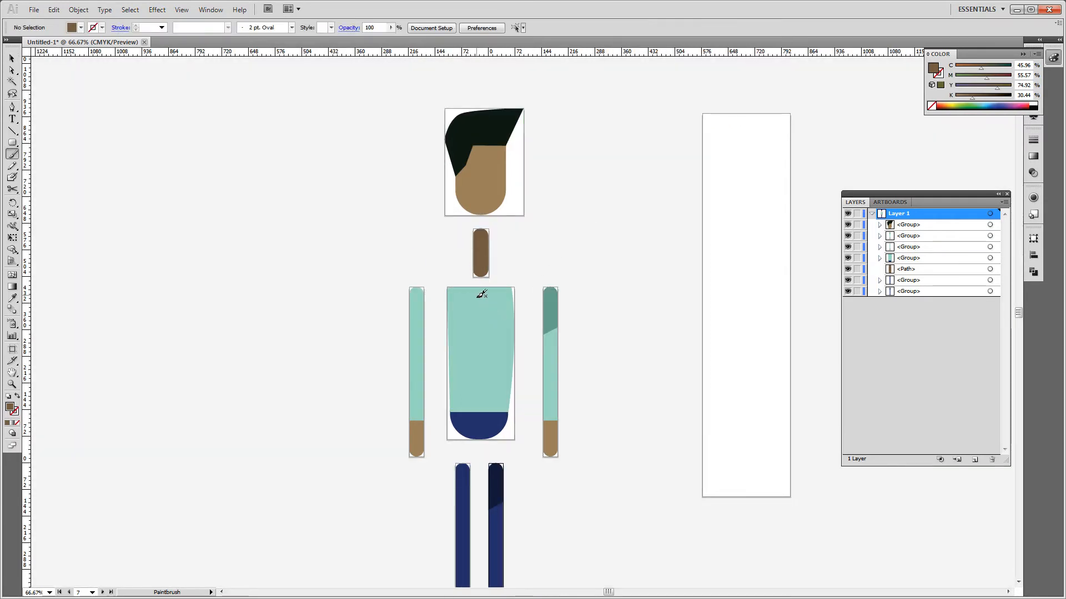
{"action": "double_click", "coordinate": [11, 408]}
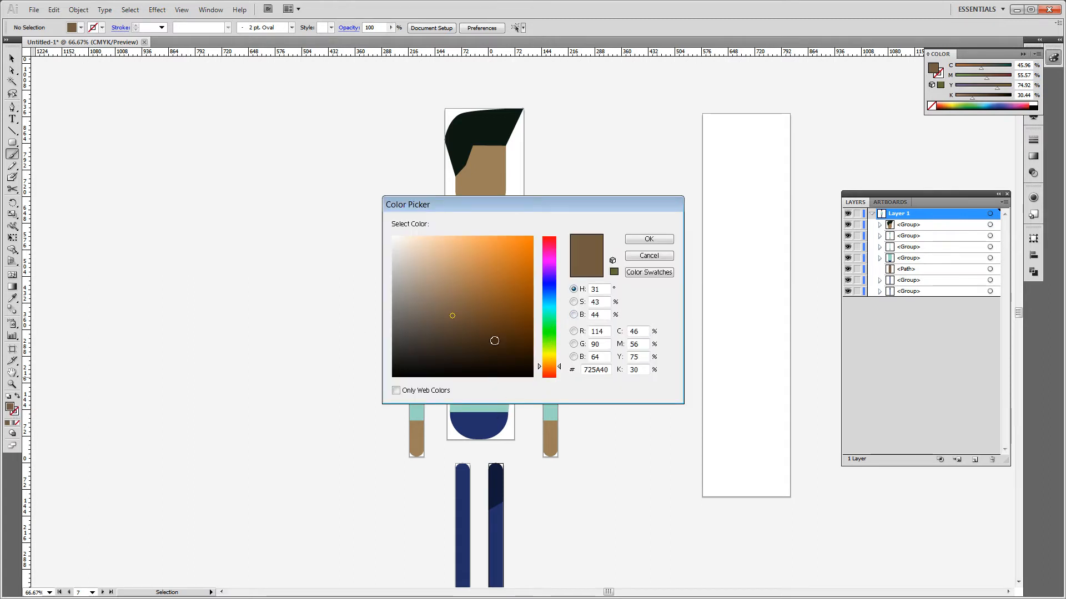
{"action": "left_click", "coordinate": [552, 343]}
{"action": "left_click", "coordinate": [649, 255]}
Step: Draw a closed lightning-bolt shape about 61 by 96 px on the upper torso with the Pen tool, using the shirt's sampled light teal
{"action": "key", "text": "i"}
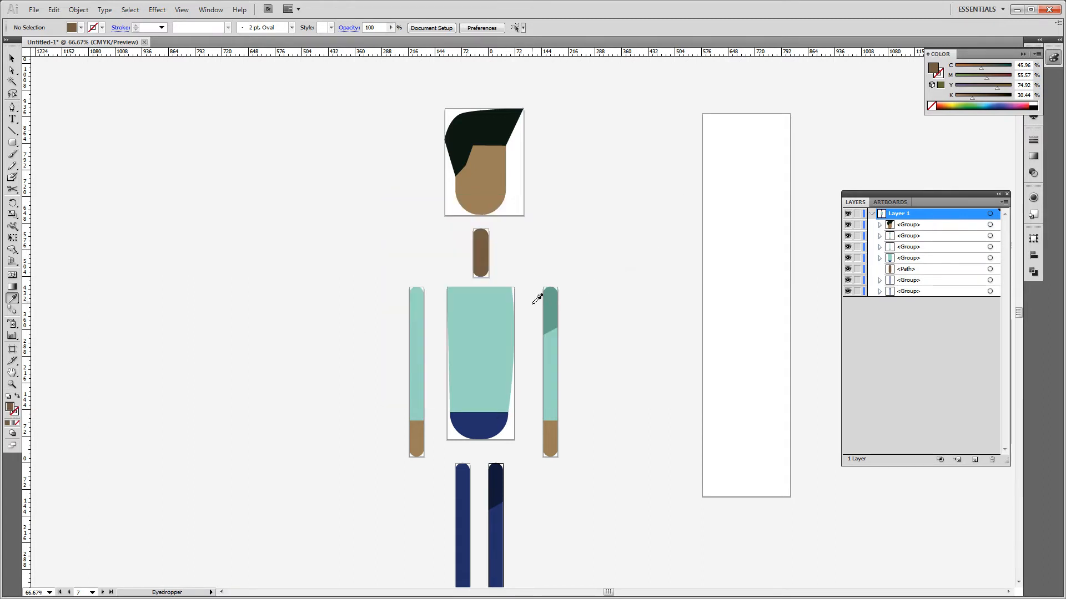
{"action": "left_click", "coordinate": [491, 329]}
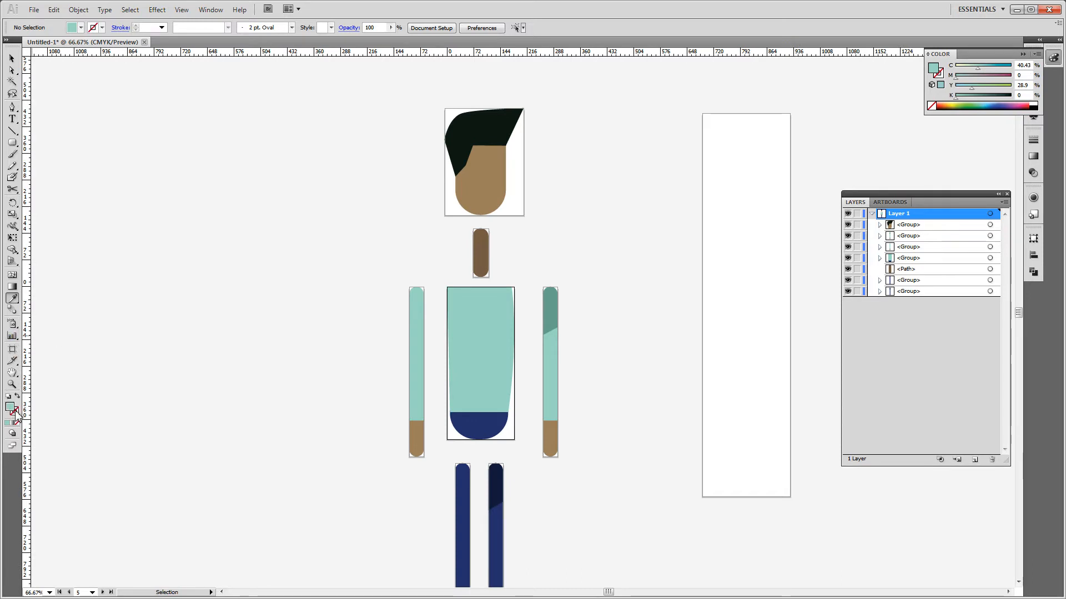
{"action": "key", "text": "p"}
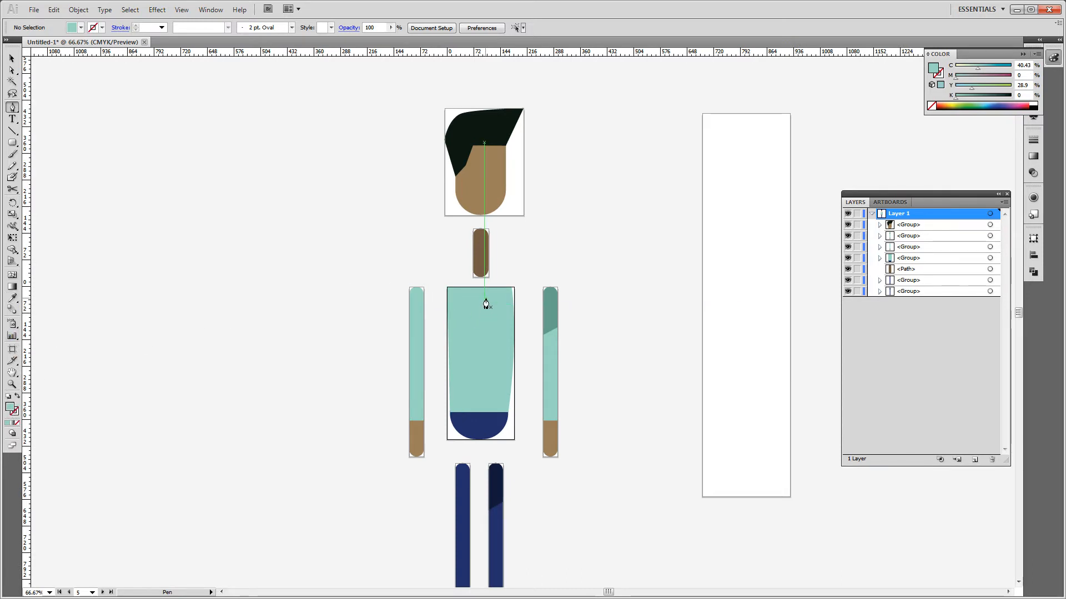
{"action": "left_click", "coordinate": [483, 296]}
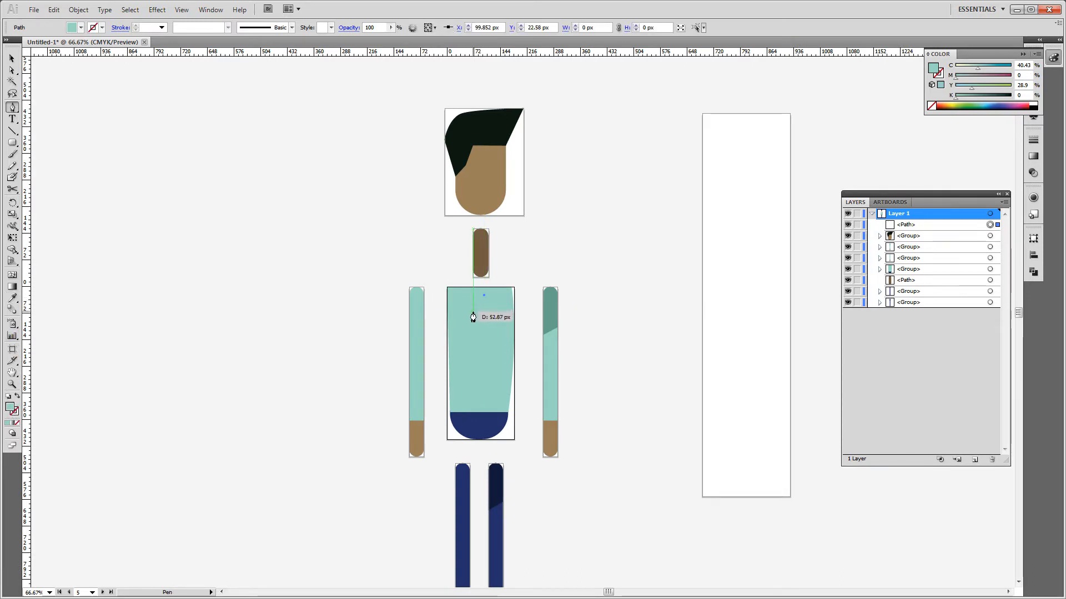
{"action": "left_click", "coordinate": [473, 311]}
{"action": "left_click", "coordinate": [484, 309]}
{"action": "left_click", "coordinate": [476, 331]}
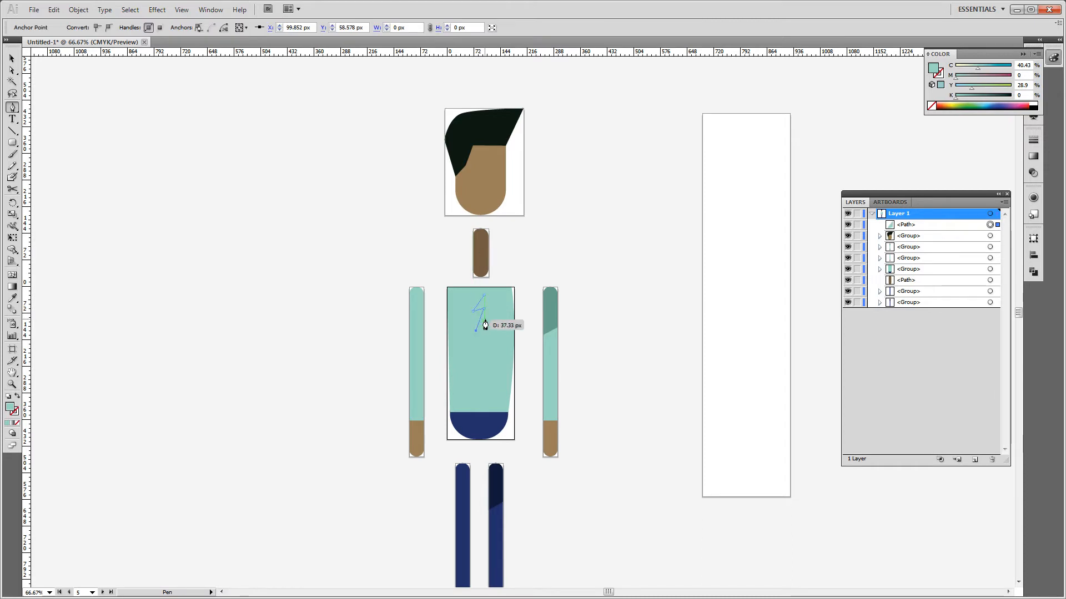
{"action": "left_click", "coordinate": [495, 303]}
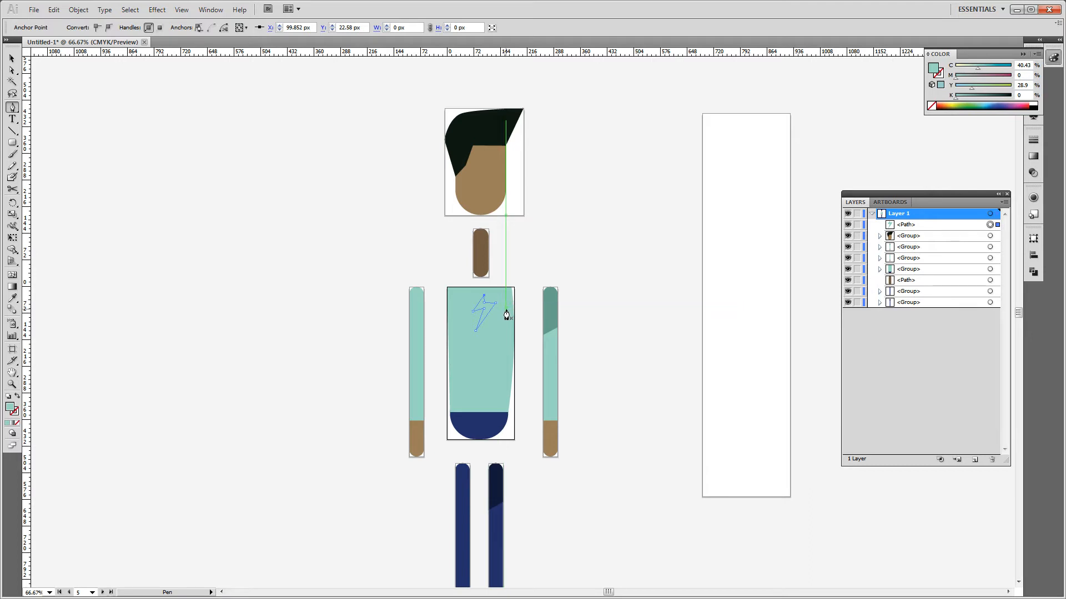
Step: Recolor the lightning bolt with the darker teal of the right arm's shadow and nudge it slightly lower on the chest
{"action": "key", "text": "i"}
{"action": "left_click", "coordinate": [556, 303]}
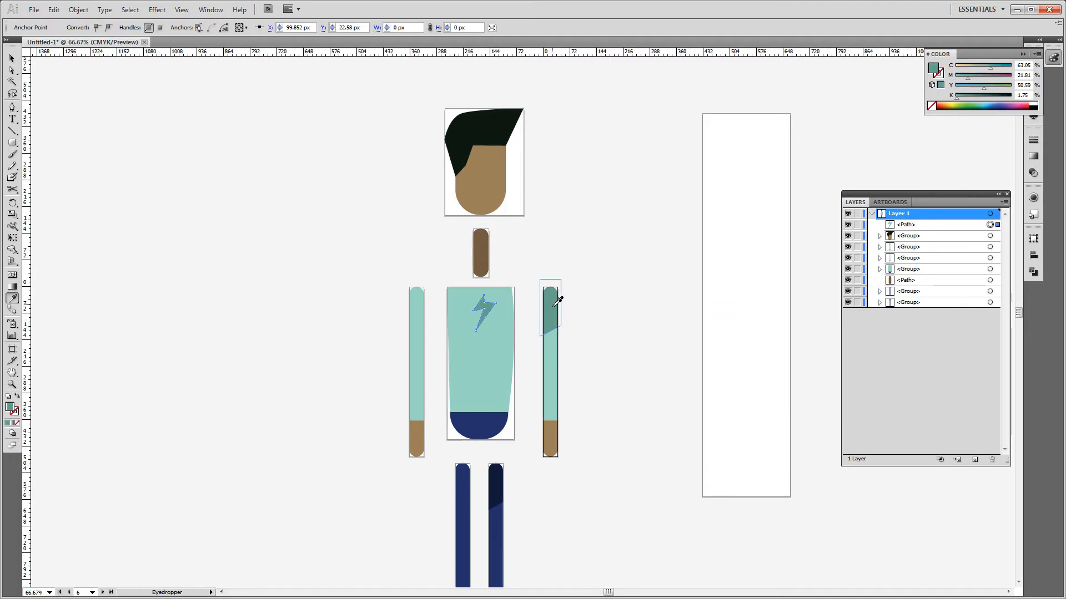
{"action": "key", "text": "a"}
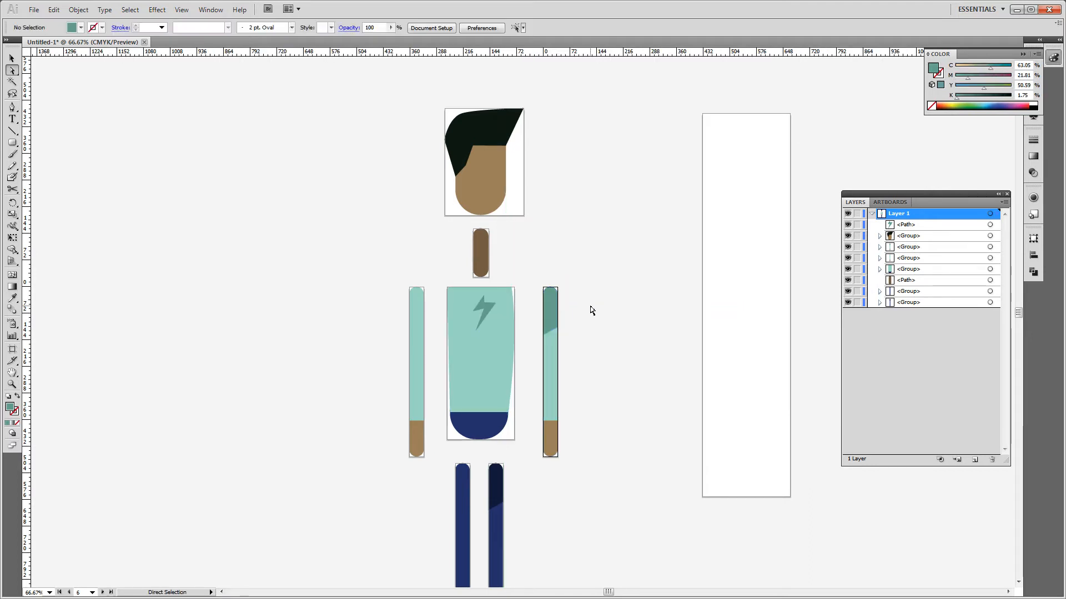
{"action": "left_click", "coordinate": [491, 312]}
{"action": "key", "text": "shift+Down"}
{"action": "key", "text": "shift+Down"}
{"action": "key", "text": "shift+Down"}
{"action": "key", "text": "shift+Down"}
{"action": "key", "text": "shift+Down"}
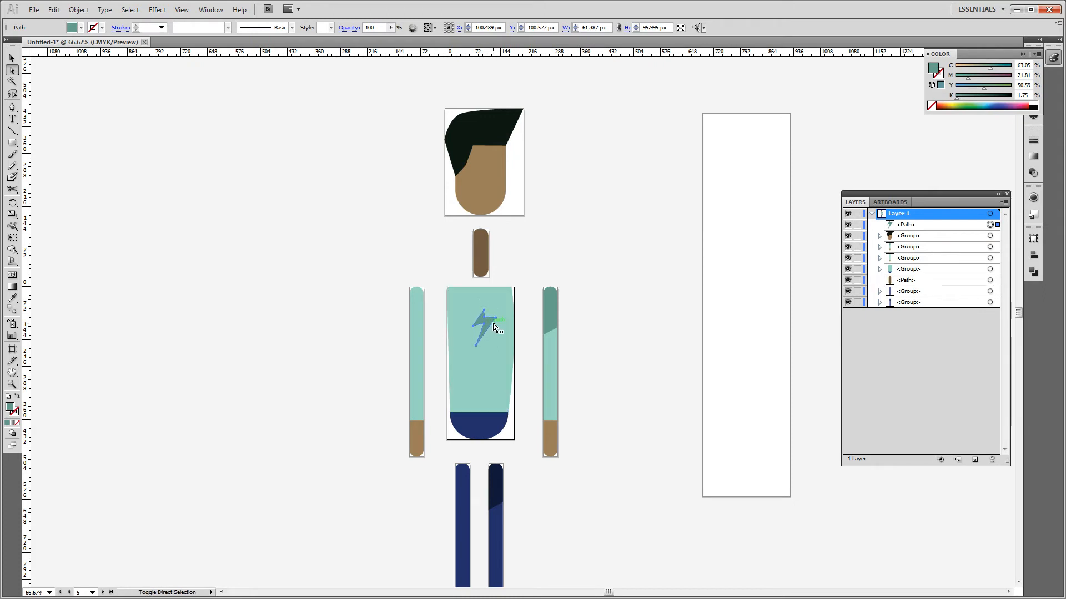
Step: Place the lightning bolt on the empty area beside the right arm, stretched to about 120 px tall, and deselect it
{"action": "left_click_drag", "start_coordinate": [488, 318], "coordinate": [602, 324]}
{"action": "key", "text": "v"}
{"action": "key", "text": "ctrl+z"}
{"action": "left_click", "coordinate": [529, 315]}
{"action": "key", "text": "v"}
{"action": "left_click", "coordinate": [521, 329]}
{"action": "left_click", "coordinate": [636, 291]}
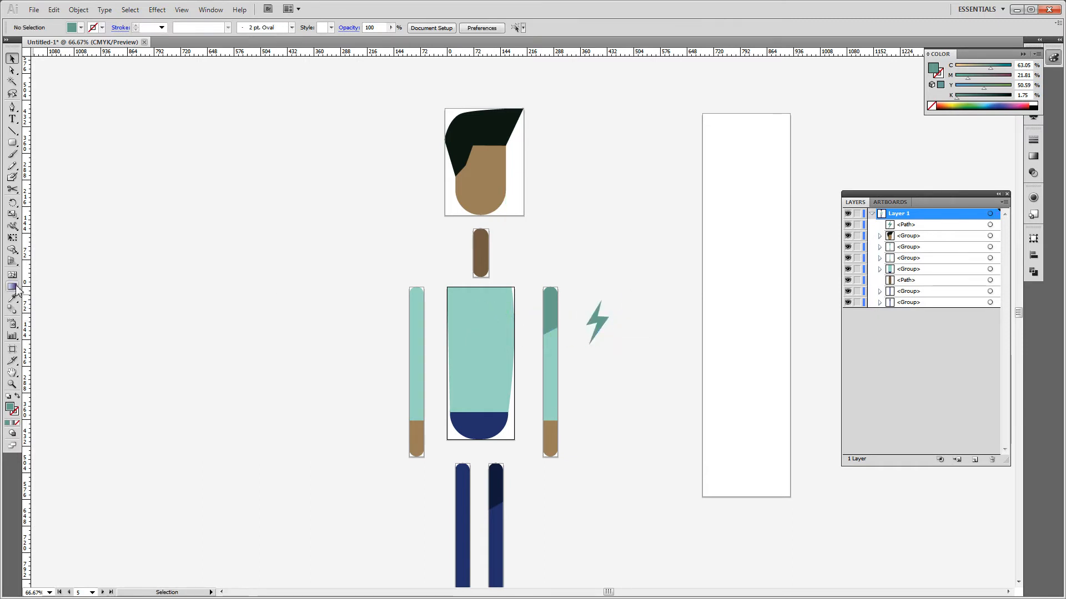
Step: Create a separate artboard around the lightning bolt, about 61 by 120 px
{"action": "left_click", "coordinate": [12, 349]}
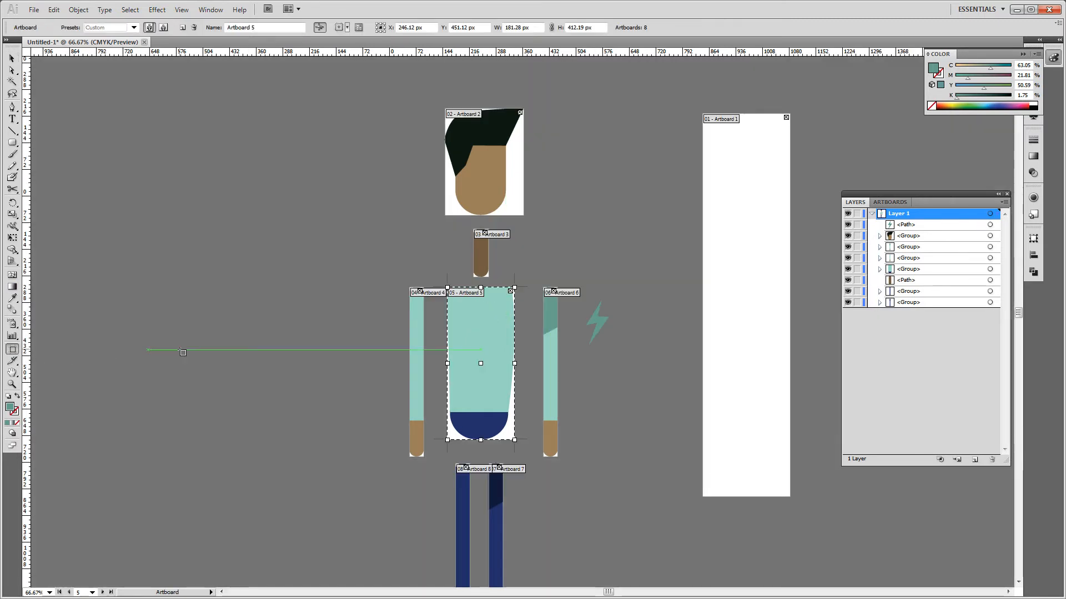
{"action": "left_click", "coordinate": [611, 323]}
{"action": "key", "text": "Escape"}
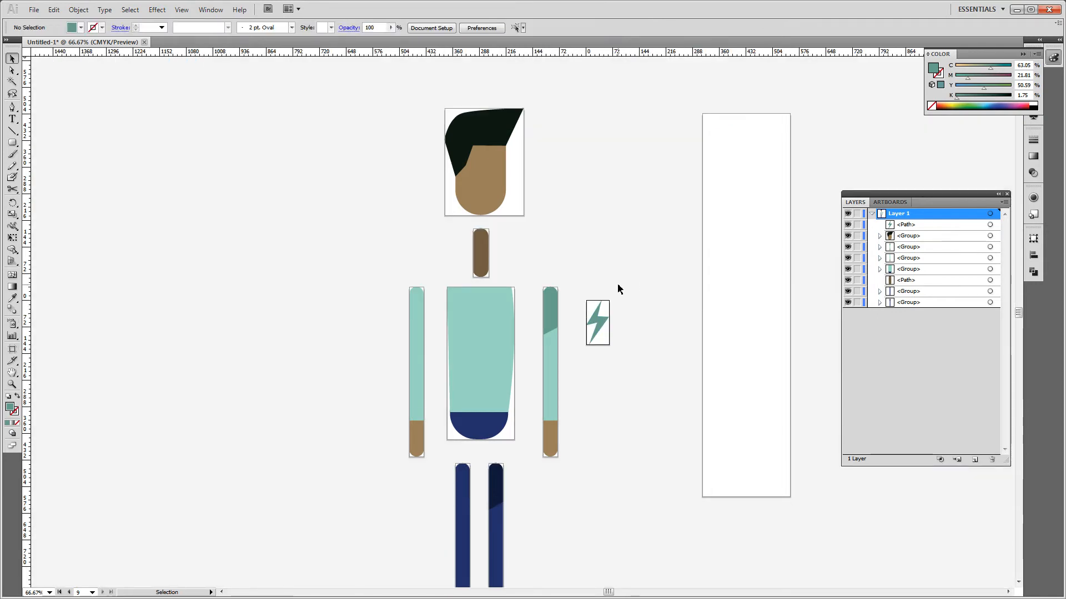
Step: Delete the tall empty artboard beside the character and select the head's artboard
{"action": "key", "text": "ctrl+minus"}
{"action": "key", "text": "ctrl+minus"}
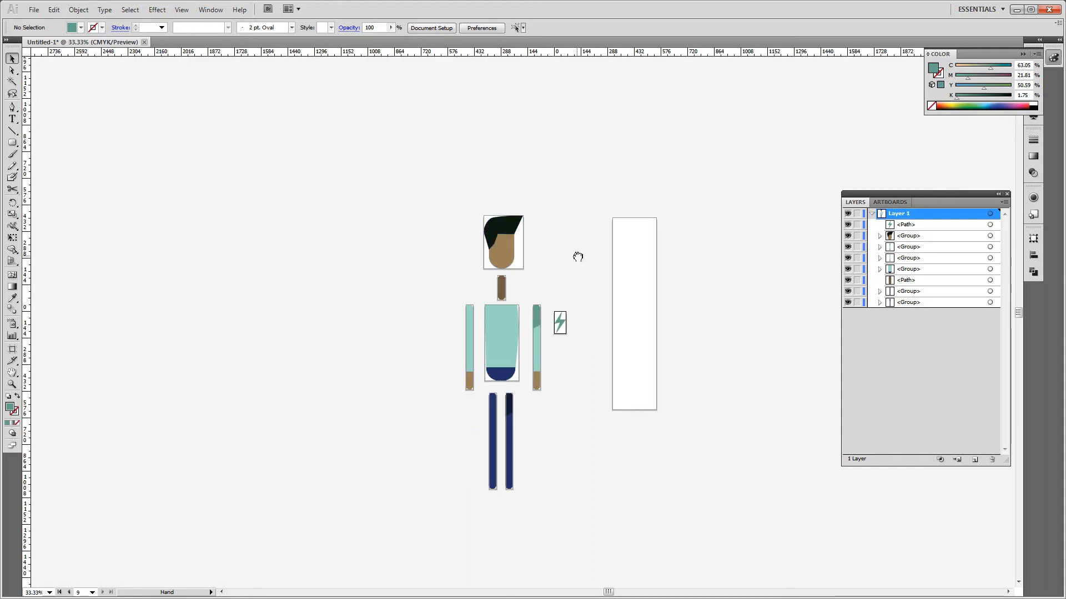
{"action": "left_click_drag", "start_coordinate": [577, 257], "coordinate": [547, 272]}
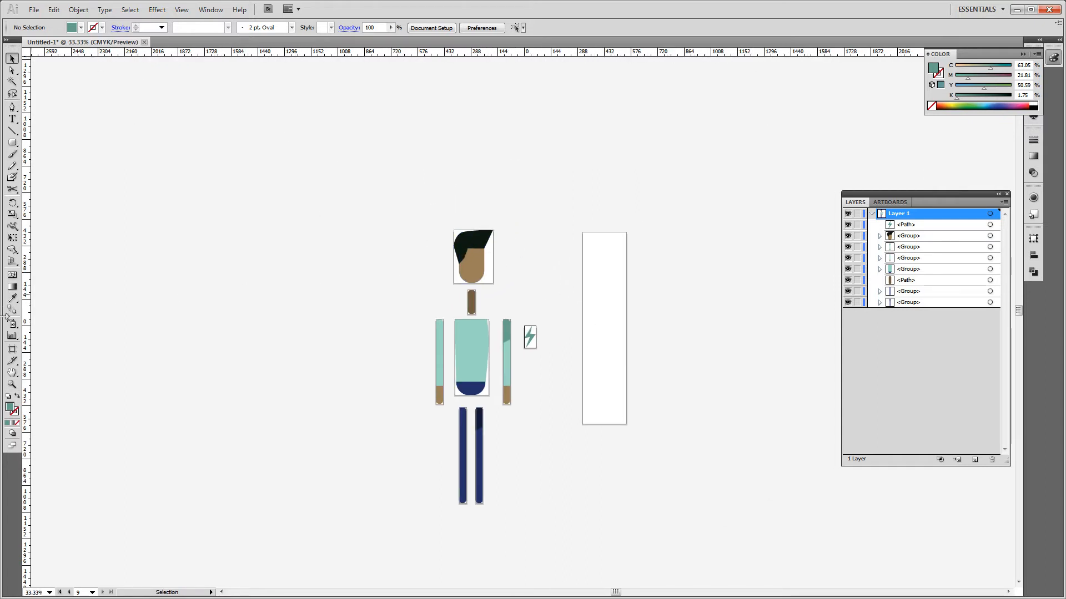
{"action": "left_click", "coordinate": [12, 350]}
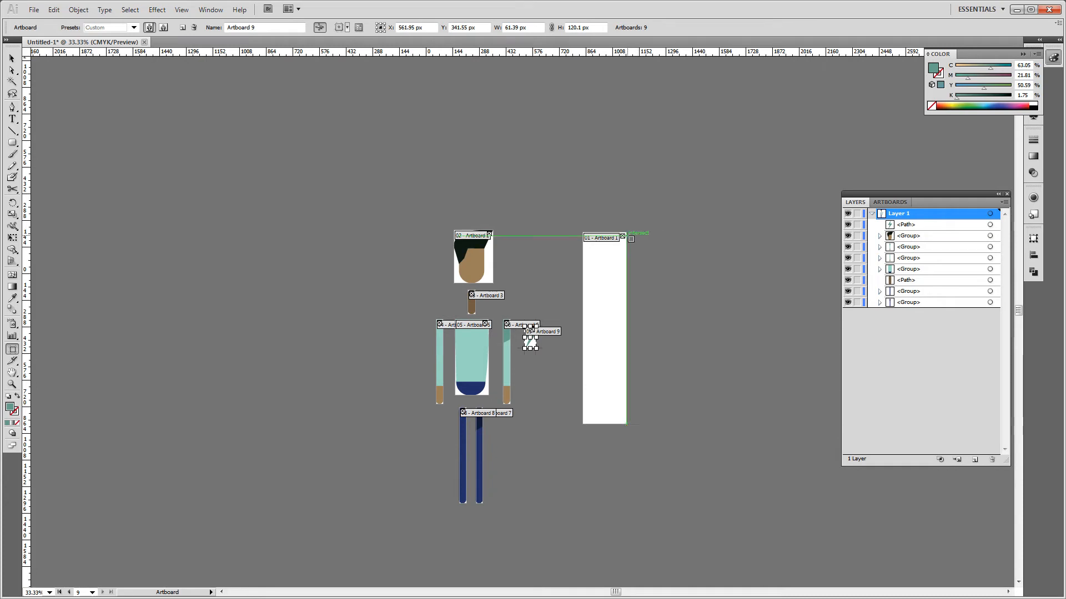
{"action": "left_click", "coordinate": [622, 237]}
{"action": "left_click", "coordinate": [469, 246]}
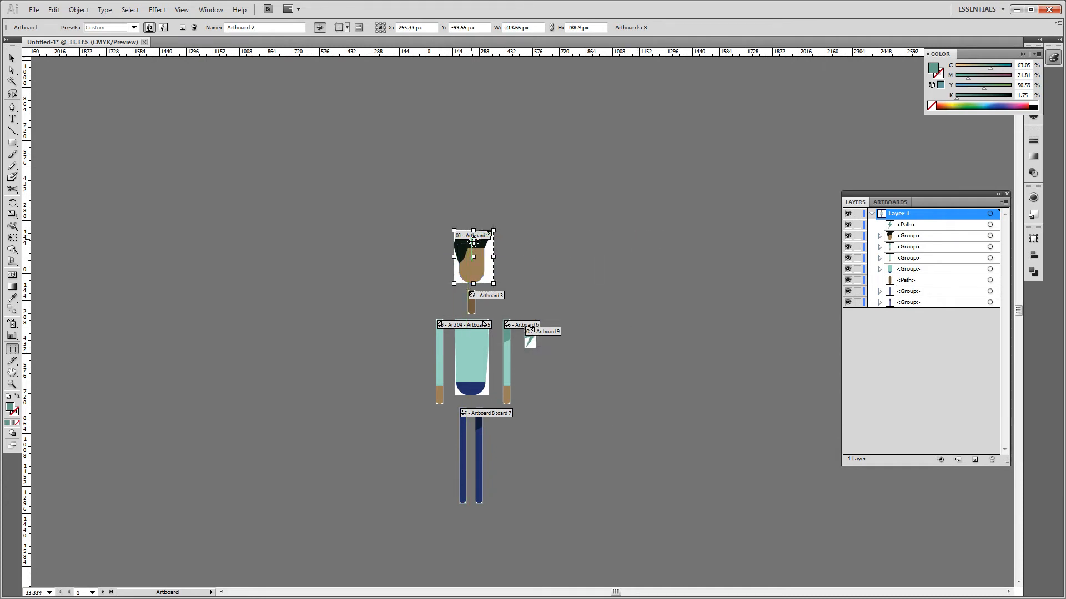
Step: Rename the head's artboard as head and the neck's artboard as neck
{"action": "left_click_drag", "start_coordinate": [270, 28], "coordinate": [191, 28]}
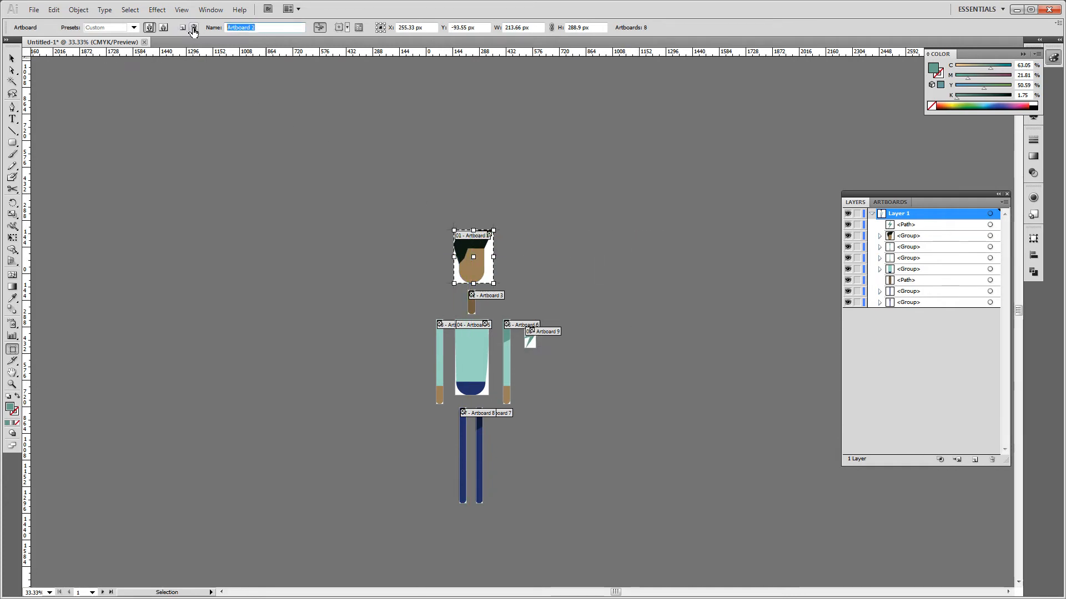
{"action": "type", "text": "head"}
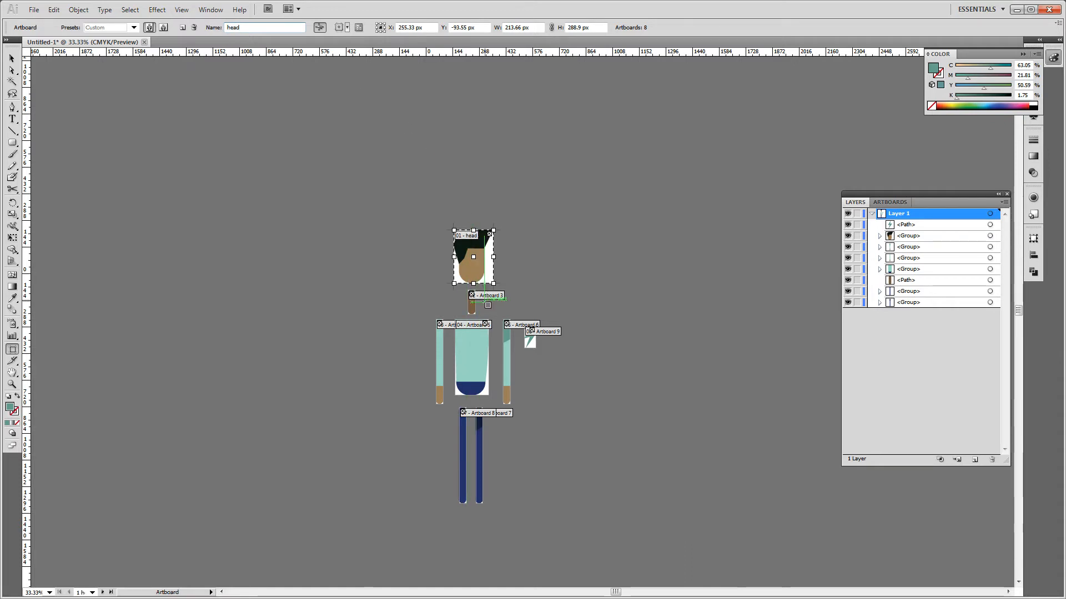
{"action": "left_click", "coordinate": [472, 305]}
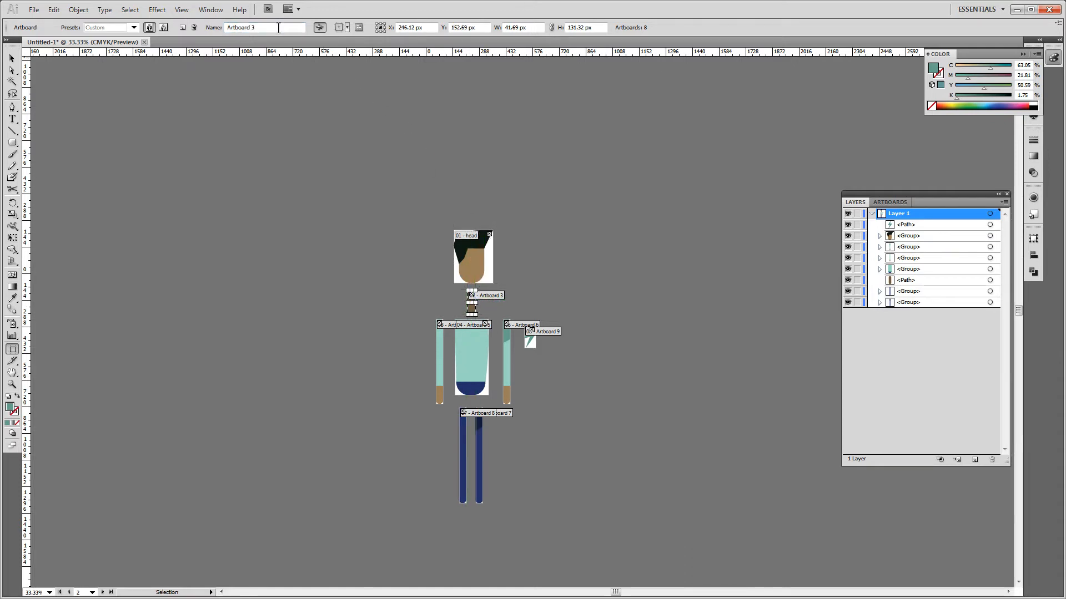
{"action": "left_click_drag", "start_coordinate": [281, 27], "coordinate": [196, 27]}
{"action": "type", "text": "neck"}
{"action": "key", "text": "Return"}
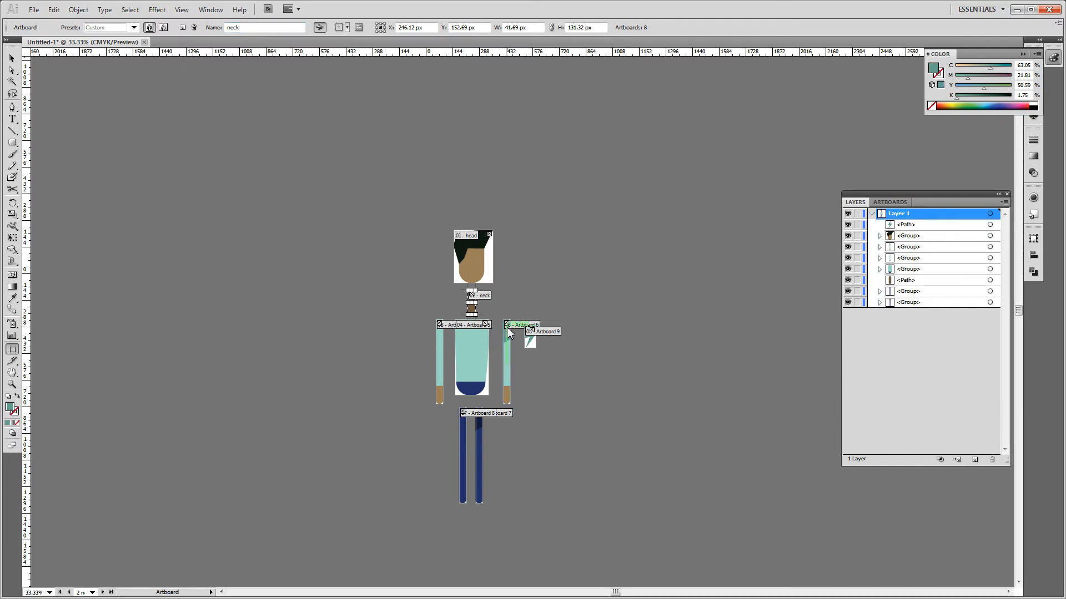
Step: Rename the artboard of the plain arm as arm1 and that of the shaded arm as arm2
{"action": "left_click", "coordinate": [443, 352]}
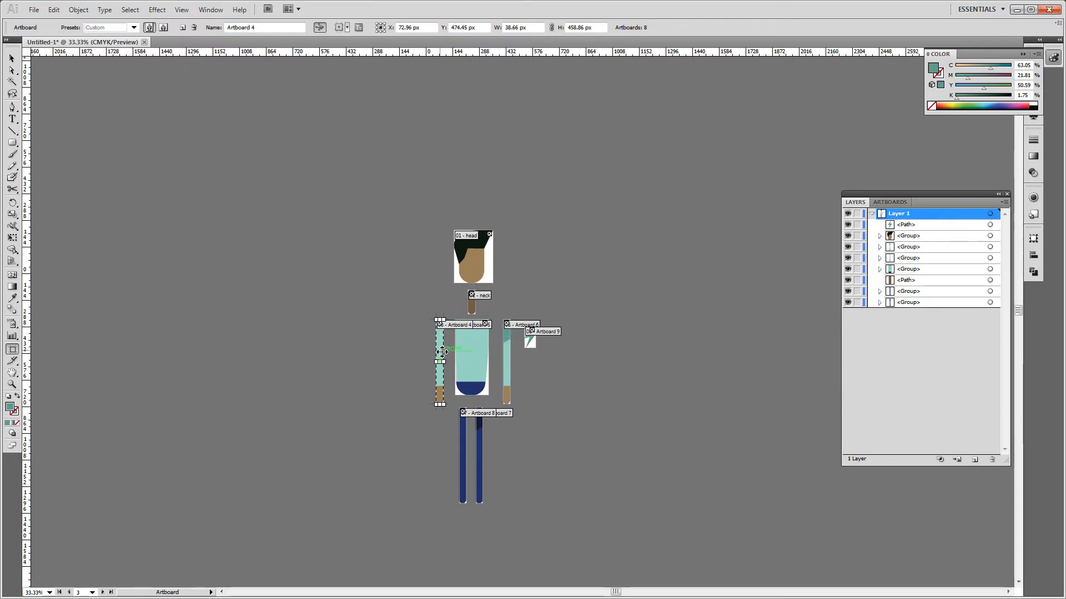
{"action": "left_click_drag", "start_coordinate": [270, 28], "coordinate": [214, 15]}
{"action": "type", "text": "ar"}
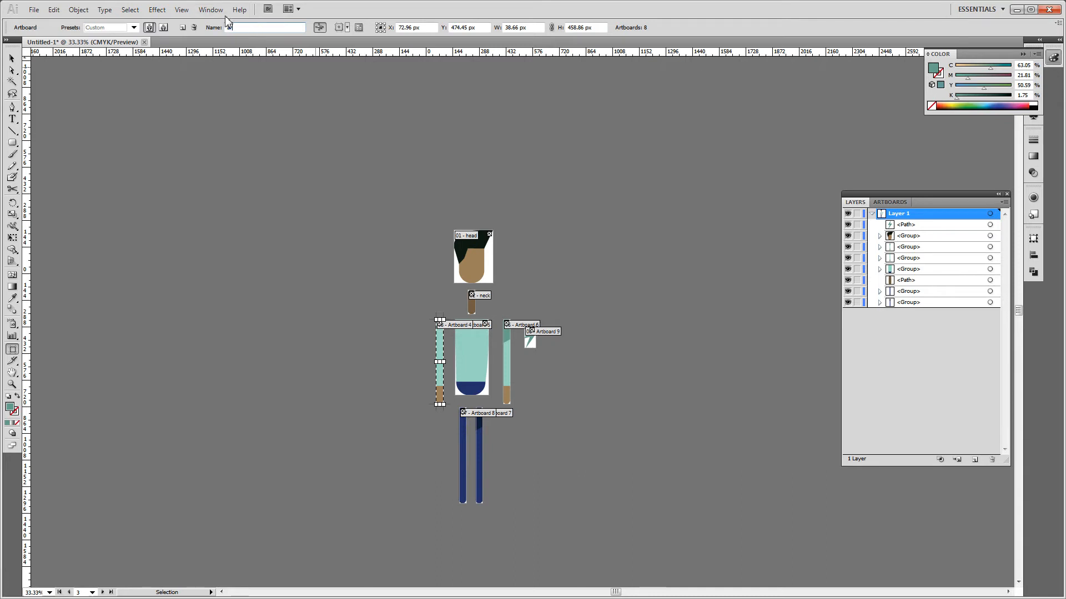
{"action": "type", "text": "m1"}
{"action": "key", "text": "Return"}
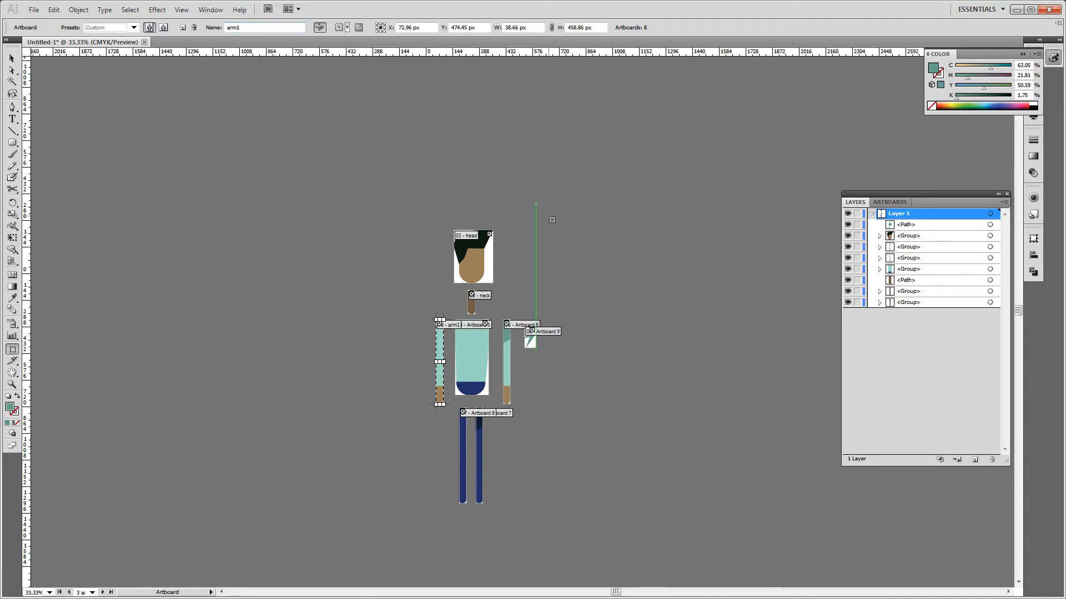
{"action": "left_click", "coordinate": [511, 371]}
{"action": "double_click", "coordinate": [251, 28]}
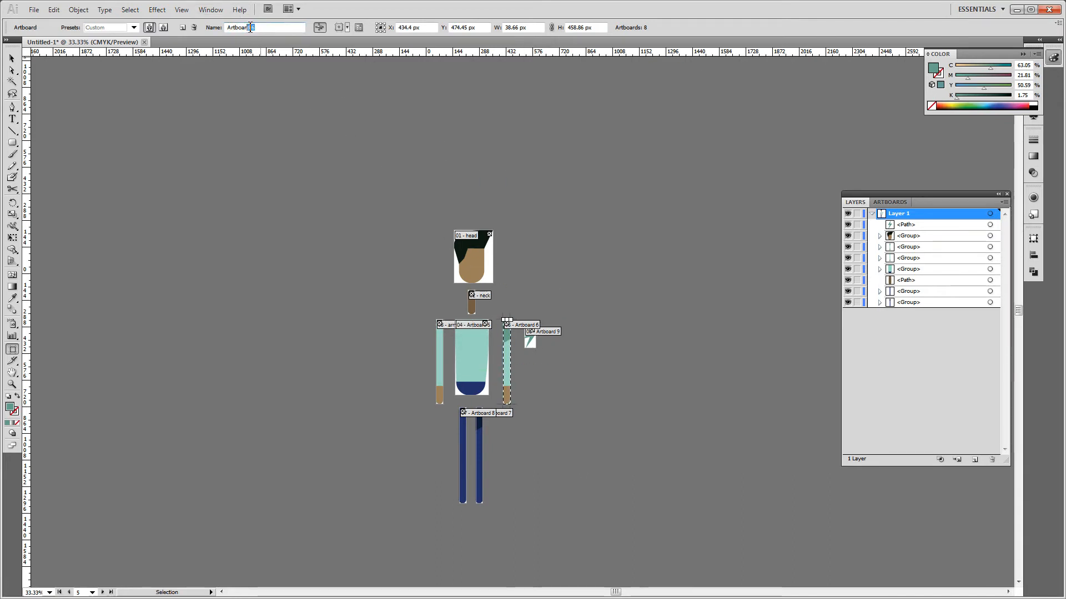
{"action": "type", "text": "arm2"}
{"action": "key", "text": "Return"}
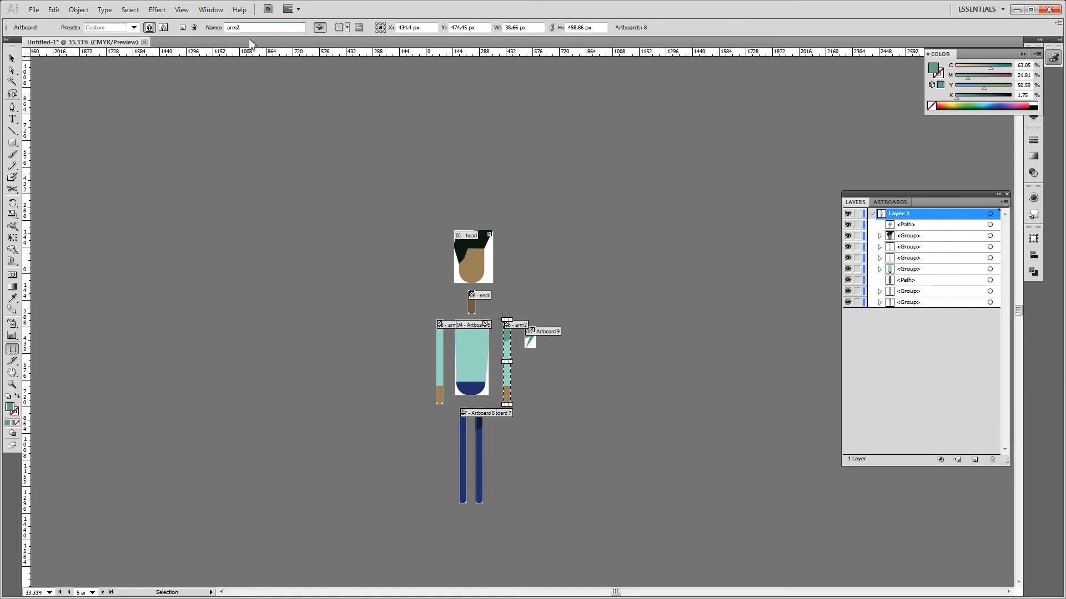
Step: Rename the lightning bolt's artboard as bolt
{"action": "left_click", "coordinate": [530, 342]}
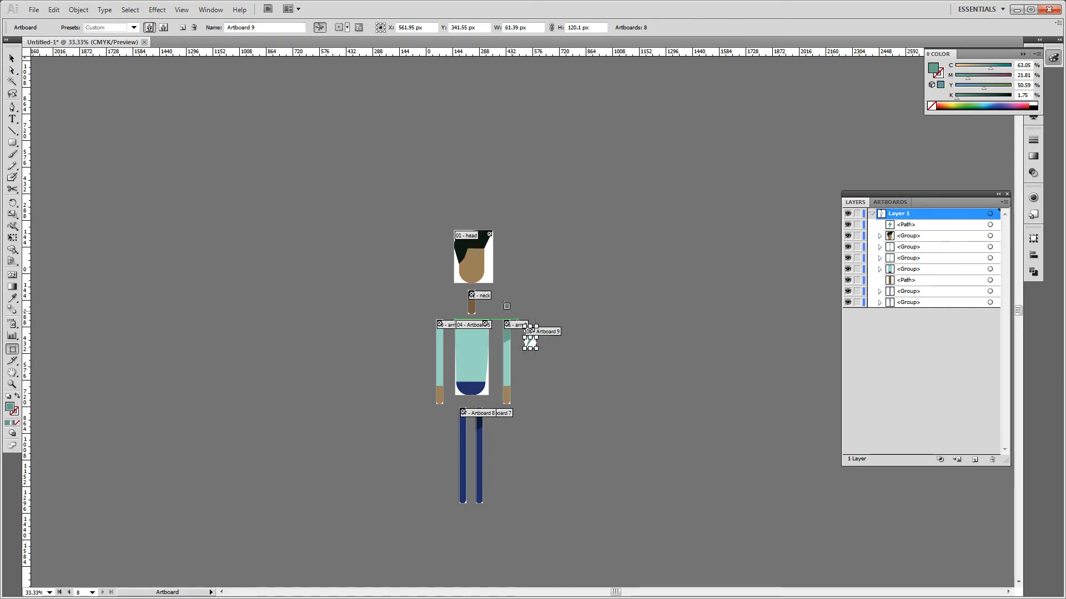
{"action": "triple_click", "coordinate": [266, 27]}
{"action": "type", "text": "bolt"}
{"action": "key", "text": "Return"}
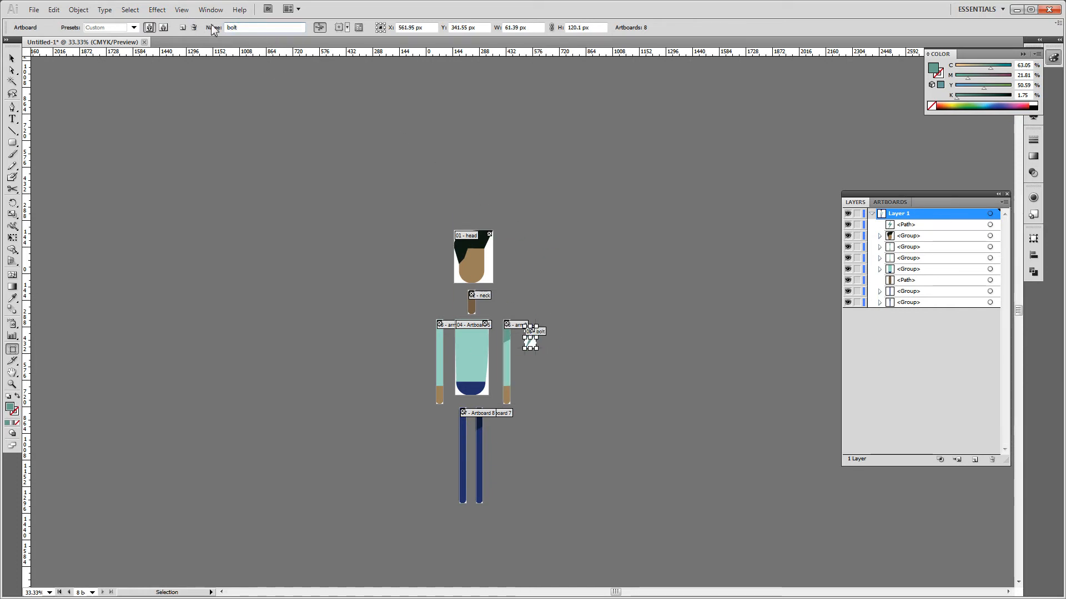
Step: Rename the plain leg's artboard as leg1 and the shaded leg's artboard as leg2, and leave artboard editing
{"action": "left_click", "coordinate": [464, 431]}
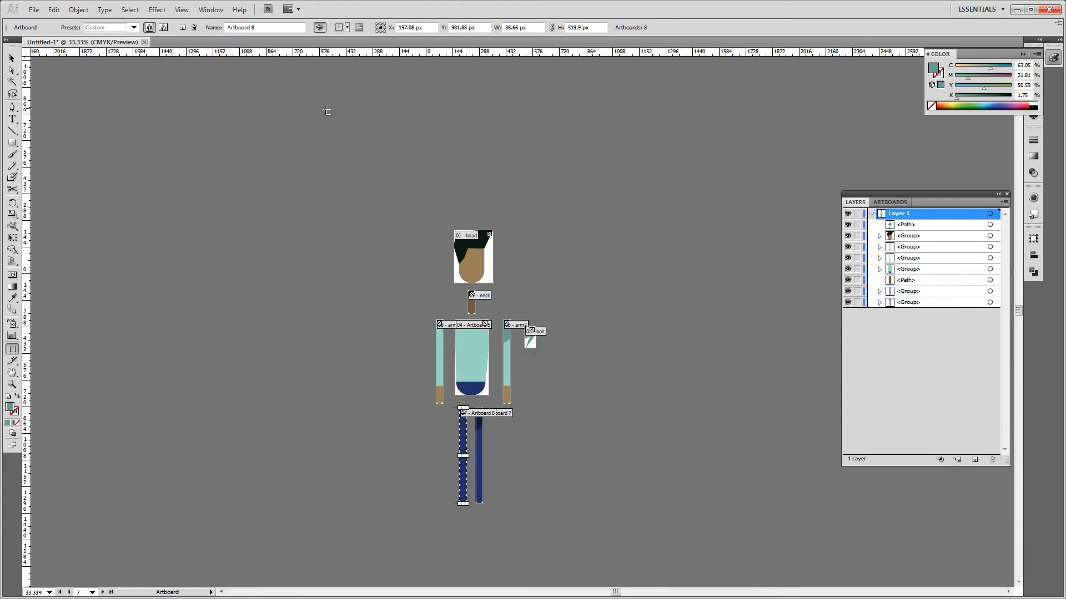
{"action": "triple_click", "coordinate": [266, 28]}
{"action": "type", "text": "leg"}
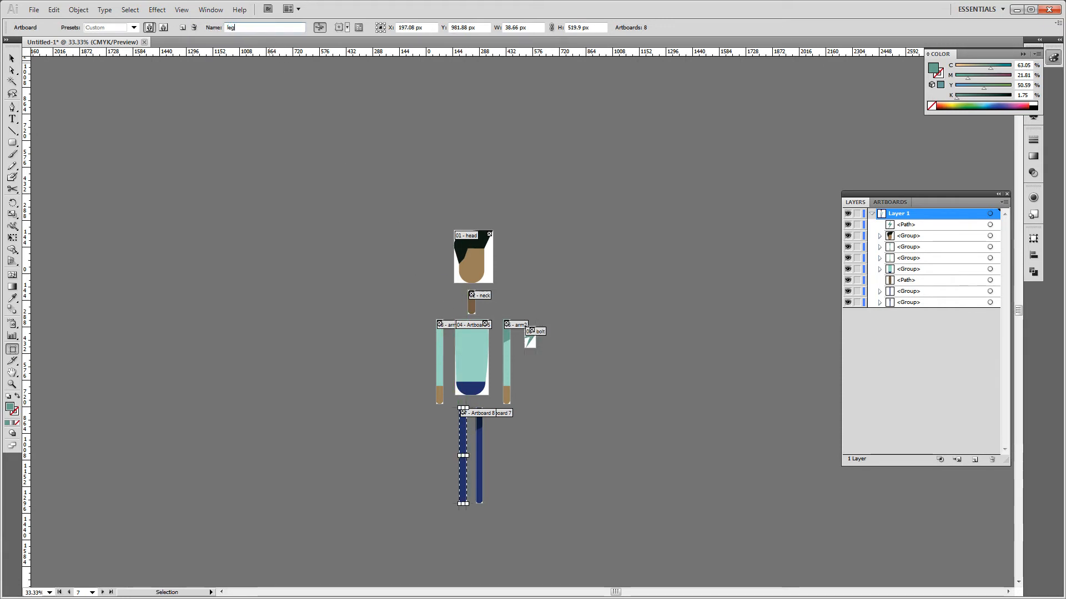
{"action": "type", "text": "1"}
{"action": "key", "text": "Return"}
{"action": "left_click", "coordinate": [480, 464]}
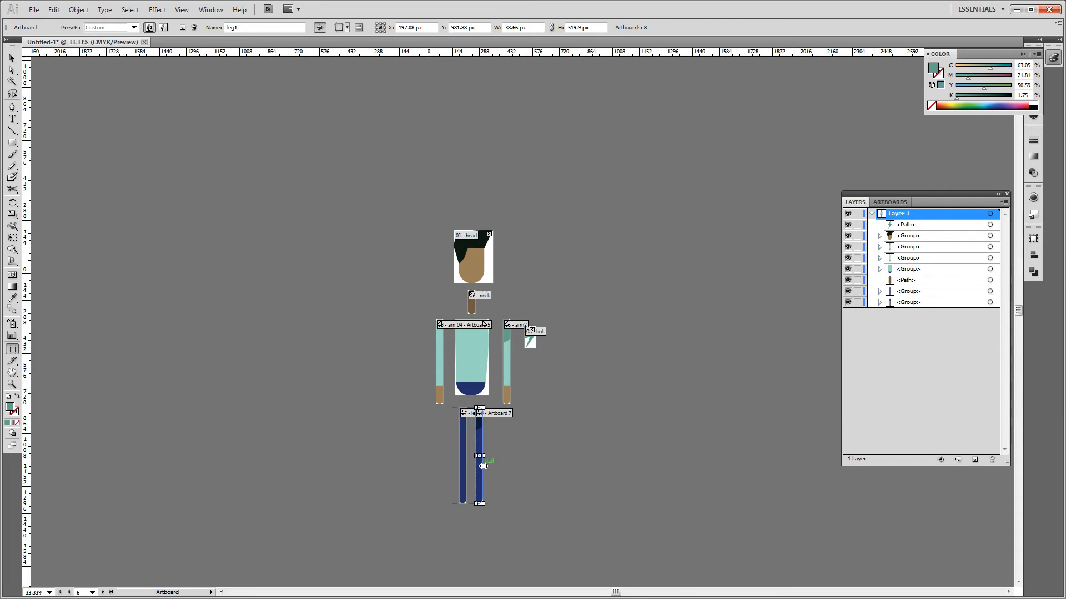
{"action": "left_click_drag", "start_coordinate": [262, 27], "coordinate": [186, 32]}
{"action": "type", "text": "l"}
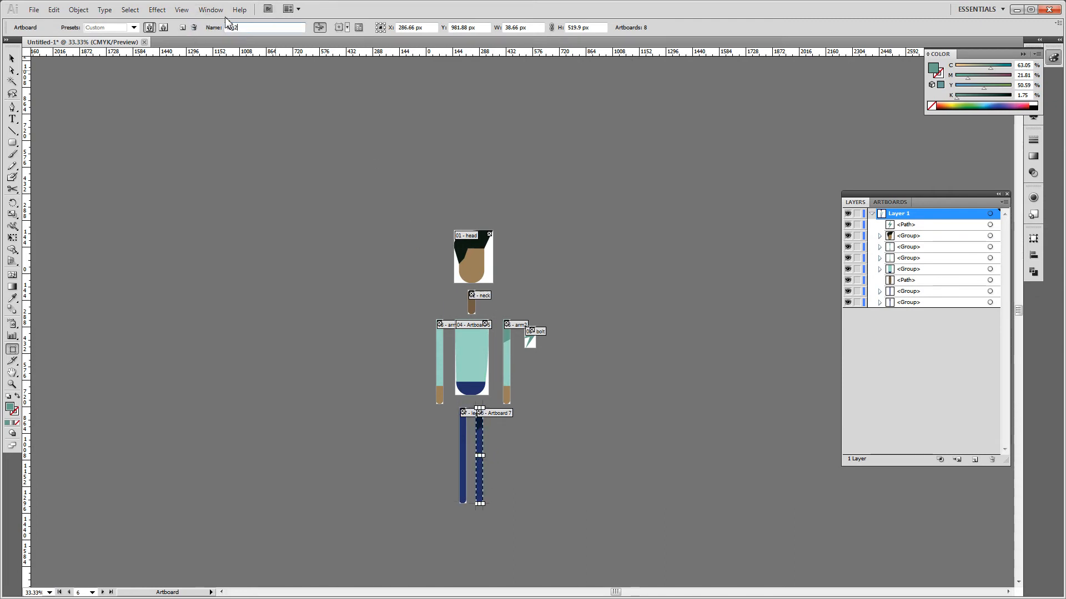
{"action": "type", "text": "eg2"}
{"action": "key", "text": "Return"}
{"action": "key", "text": "Escape"}
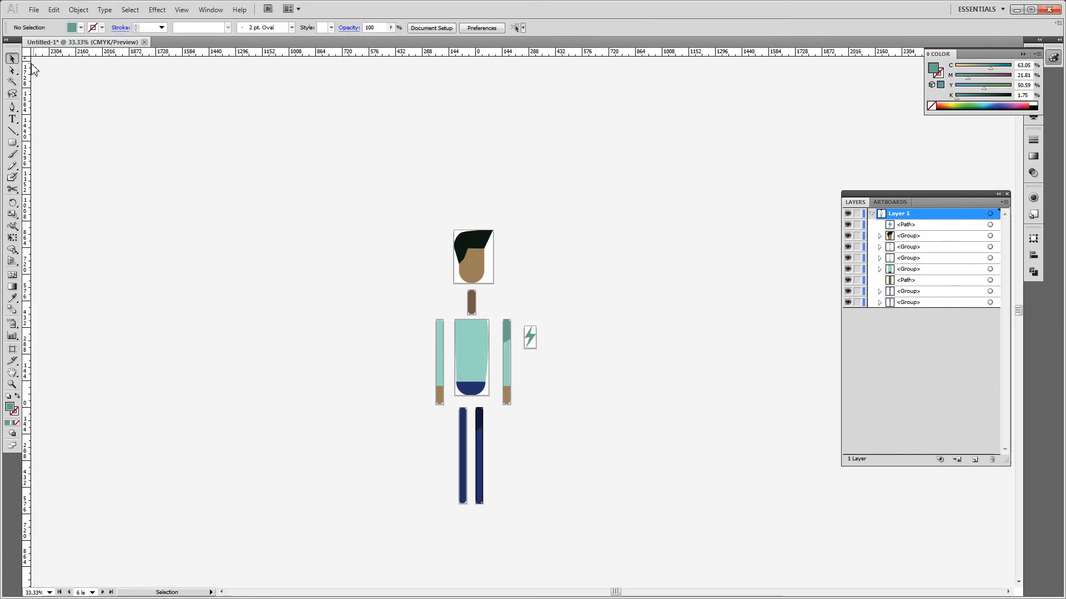
Step: Start an export of the document and set its file type to PNG
{"action": "left_click", "coordinate": [37, 10]}
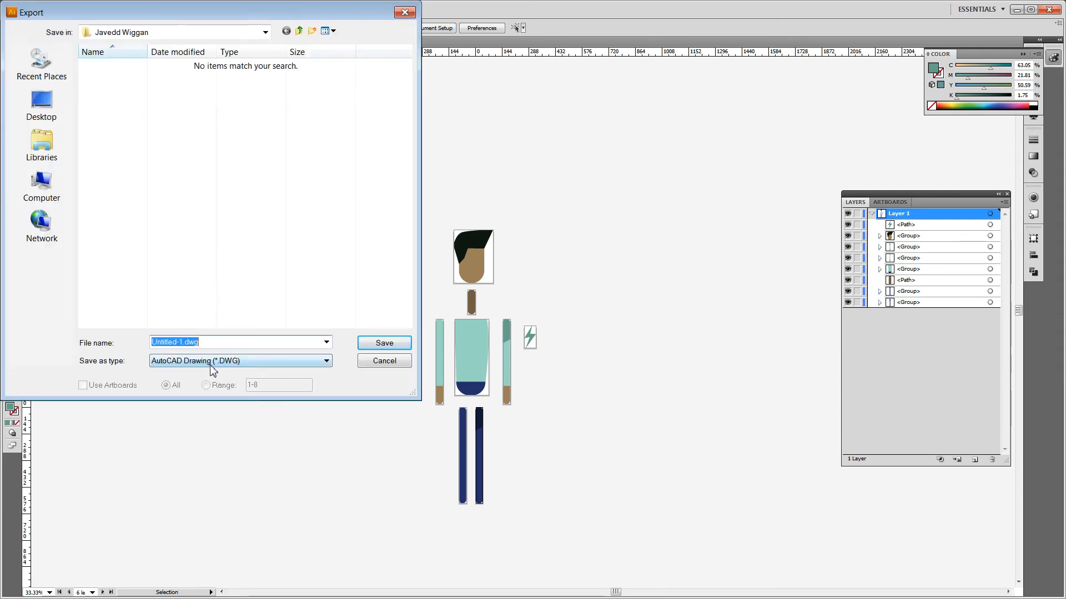
{"action": "left_click", "coordinate": [213, 362]}
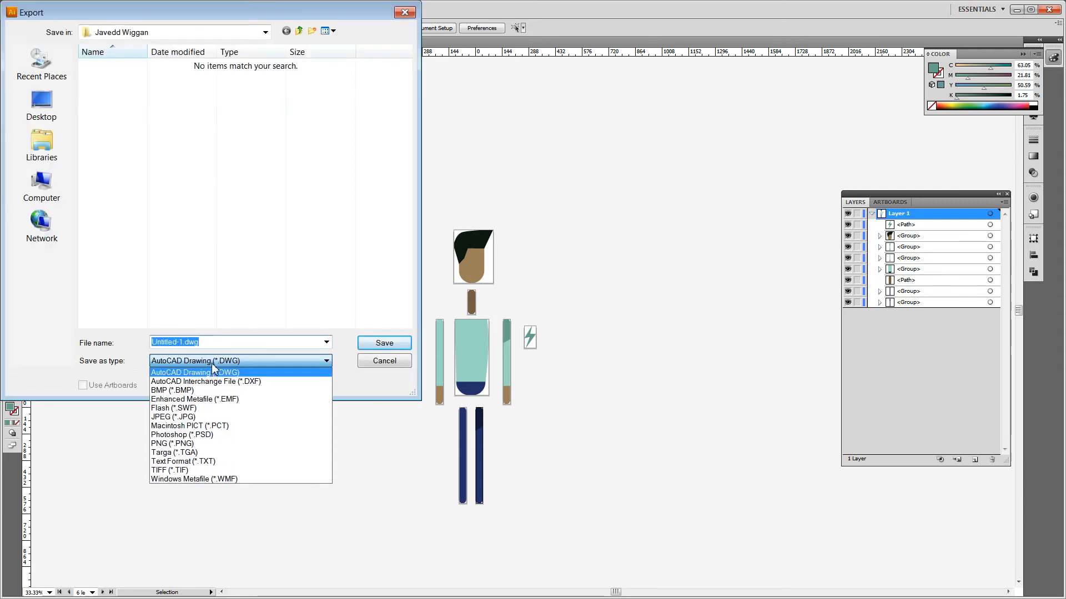
{"action": "left_click", "coordinate": [194, 443]}
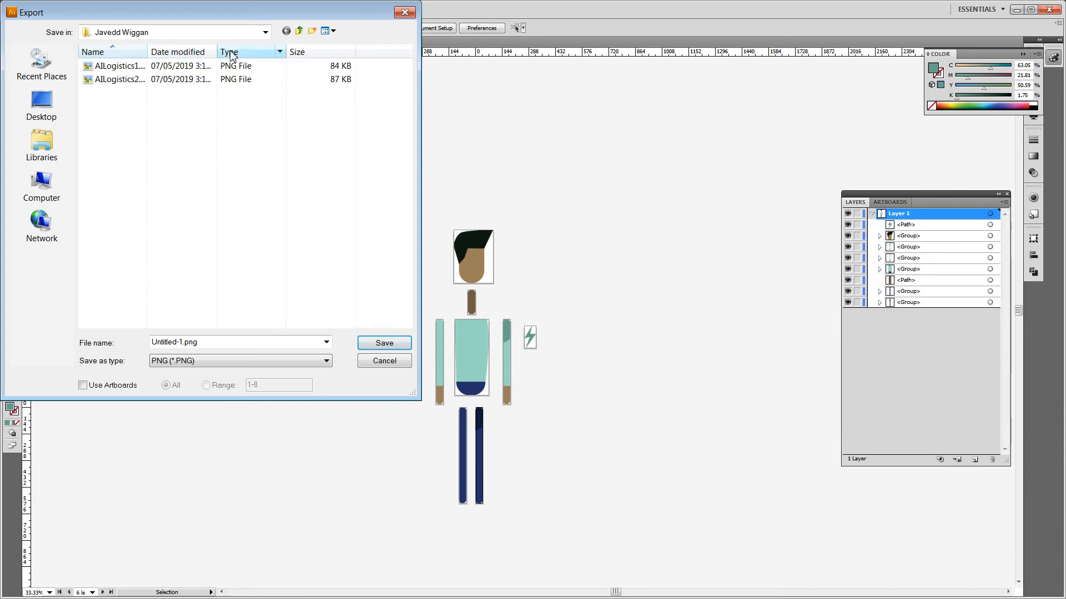
Step: Set the export location to the 2019 folder within School's Digital Video Effects folder
{"action": "left_click", "coordinate": [42, 62]}
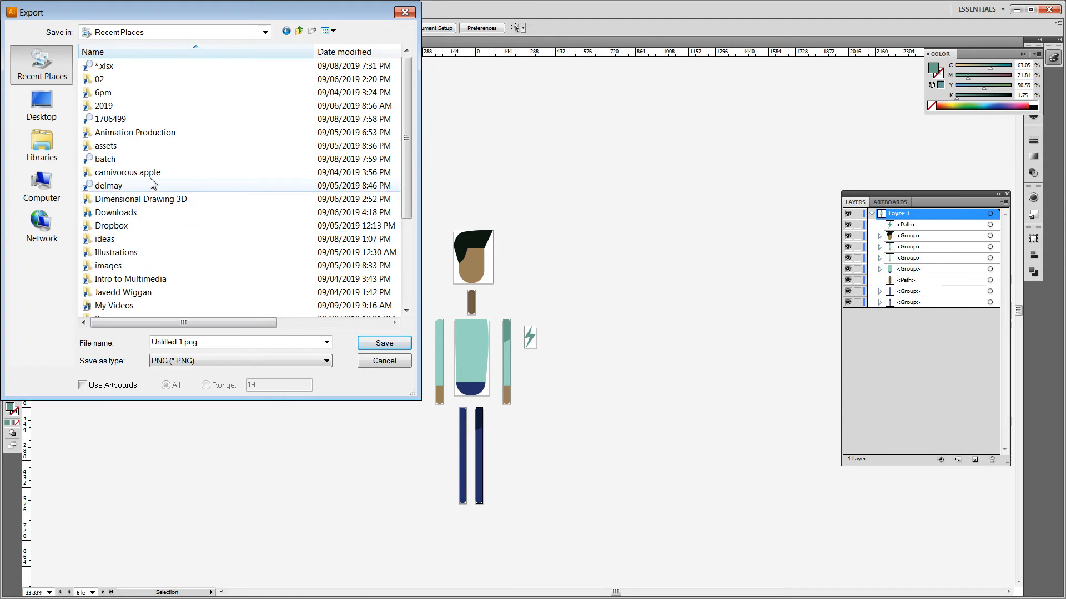
{"action": "double_click", "coordinate": [143, 200]}
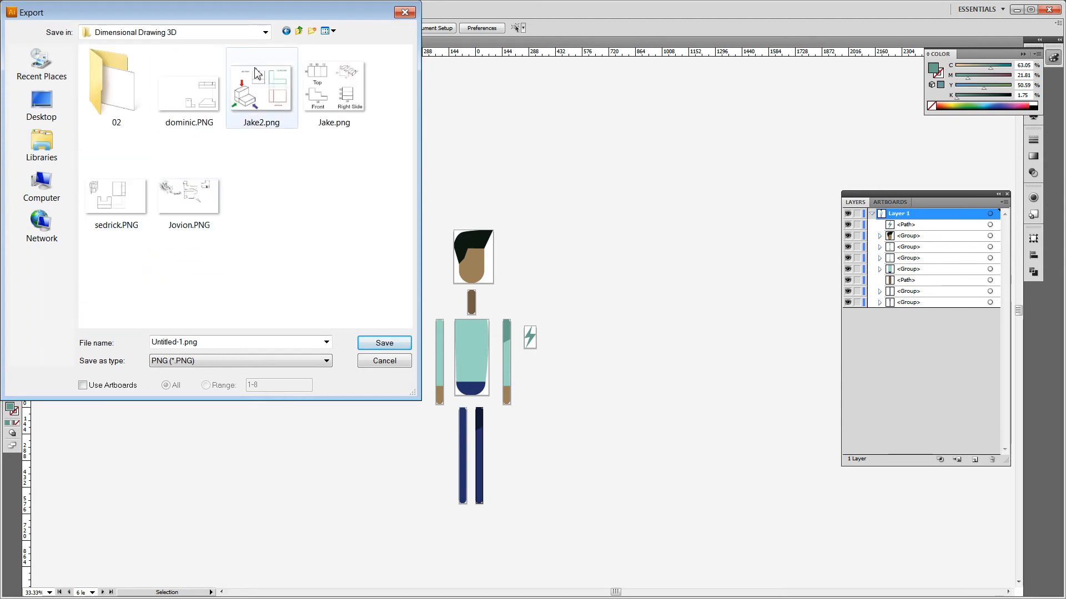
{"action": "left_click", "coordinate": [299, 32]}
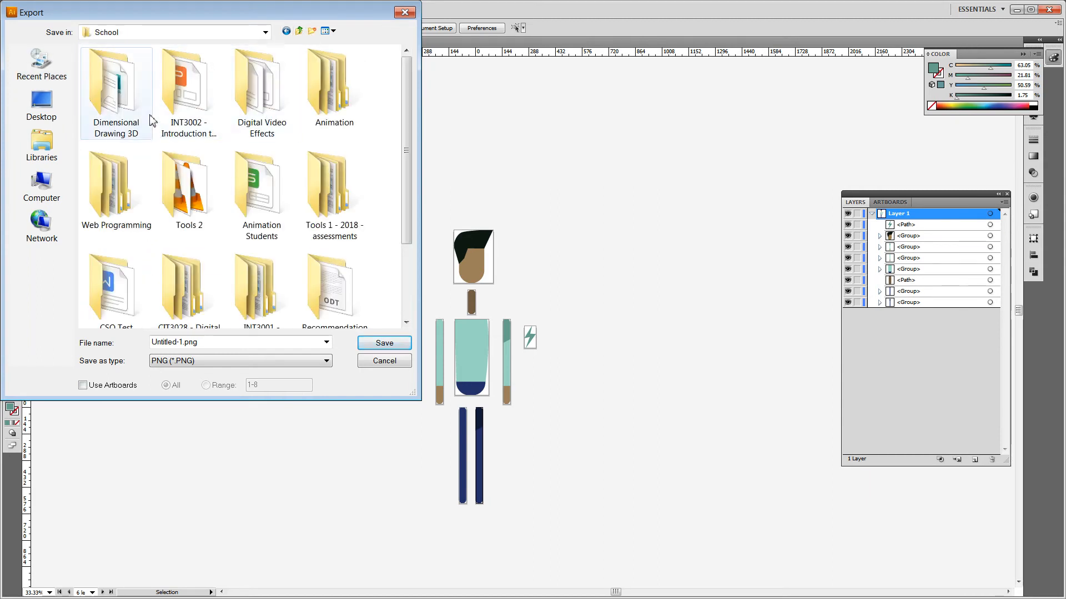
{"action": "left_click", "coordinate": [276, 90]}
{"action": "double_click", "coordinate": [276, 91]}
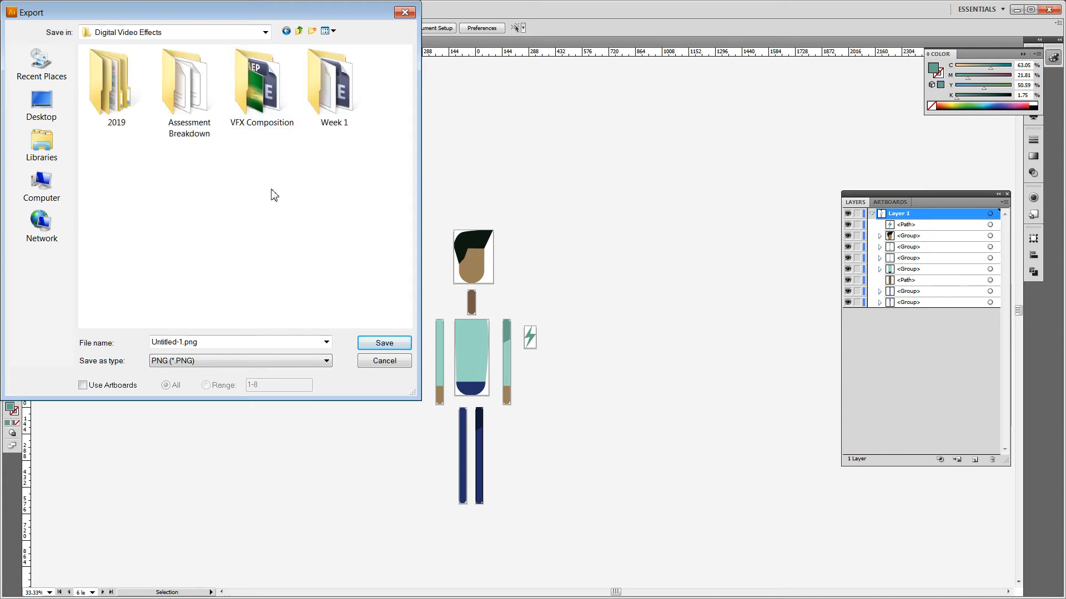
{"action": "double_click", "coordinate": [114, 94]}
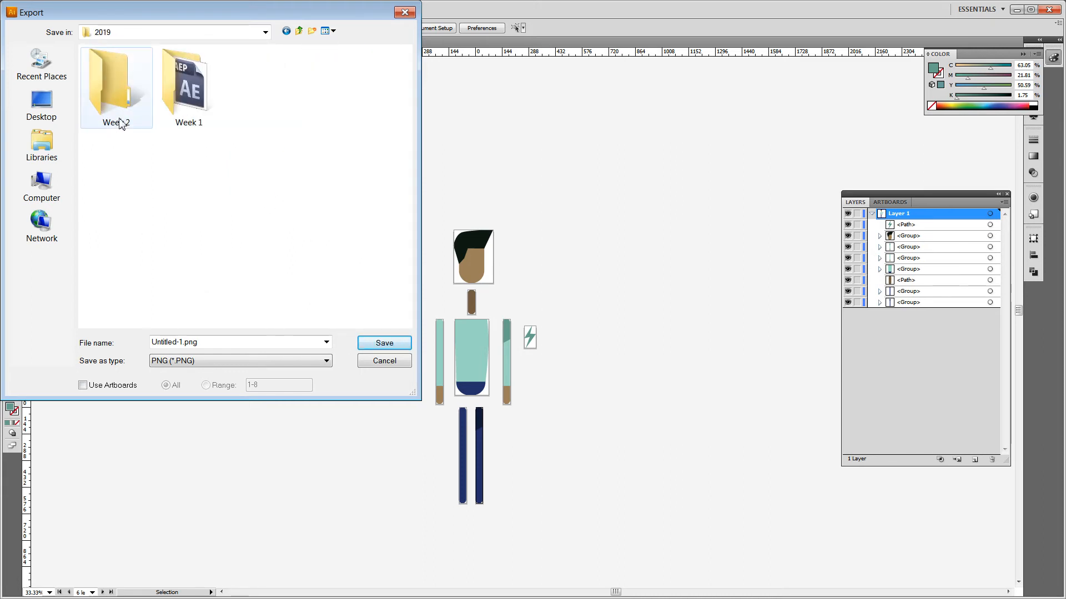
{"action": "left_click", "coordinate": [118, 114]}
{"action": "left_click", "coordinate": [150, 162]}
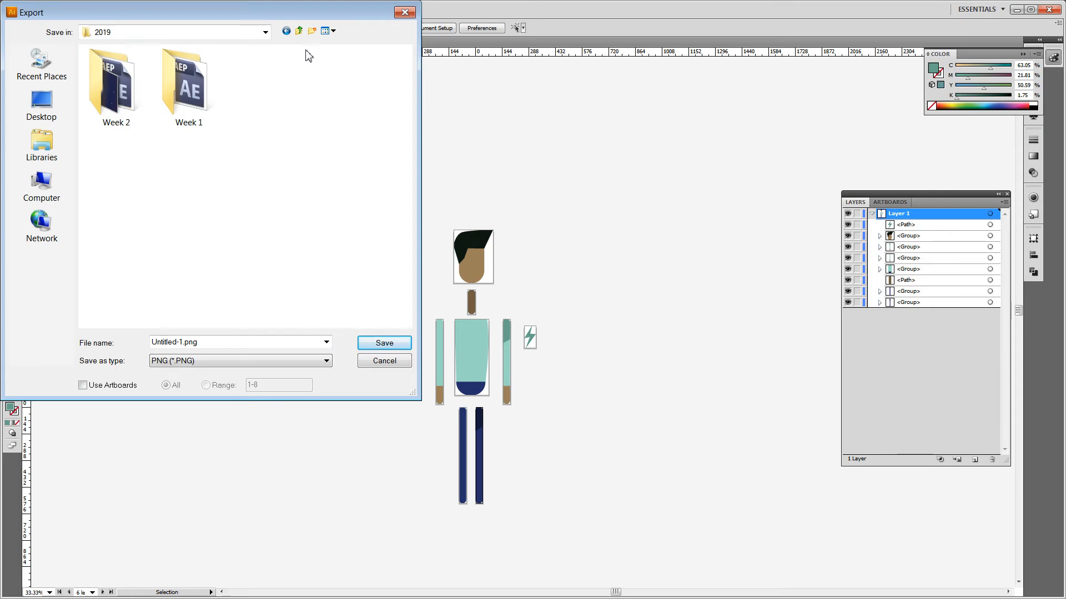
Step: Create a folder called Week 3 inside 2019 and open it as the export destination
{"action": "left_click", "coordinate": [313, 31]}
{"action": "type", "text": "W"}
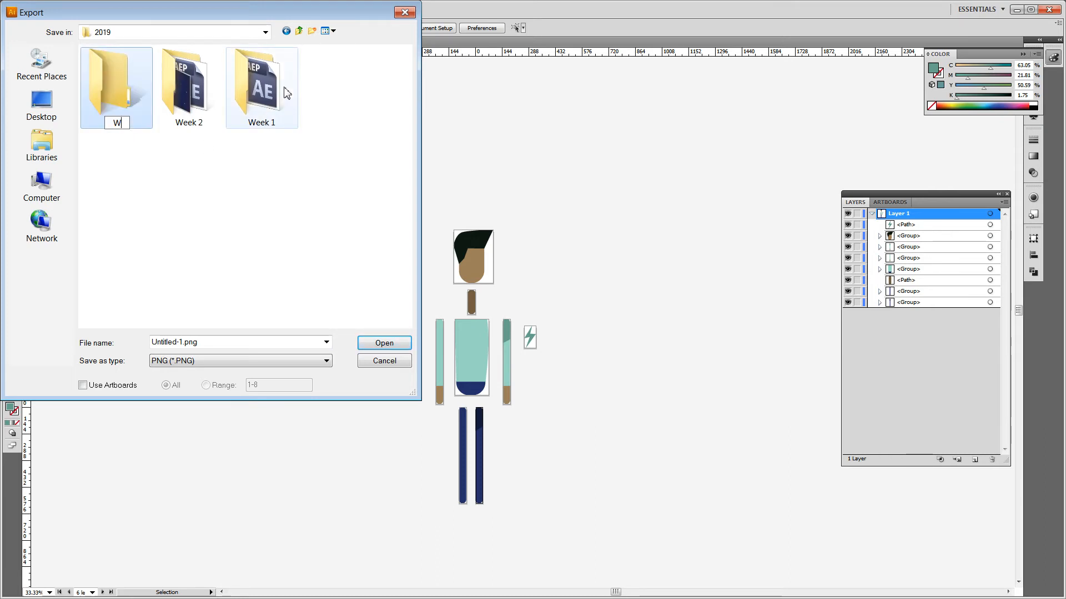
{"action": "type", "text": "eek 3"}
{"action": "key", "text": "Return"}
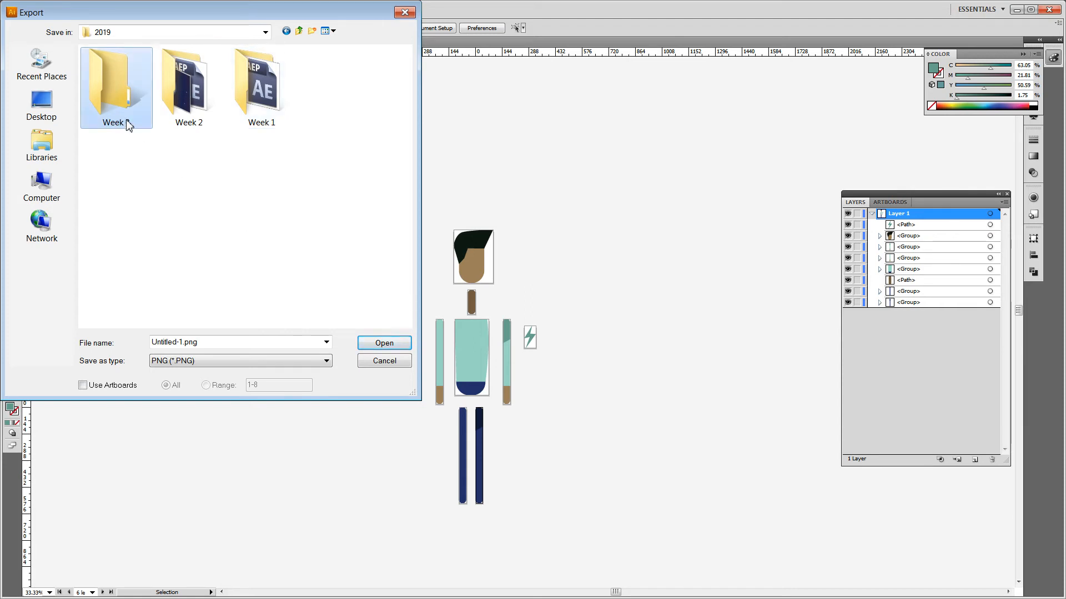
{"action": "double_click", "coordinate": [130, 98]}
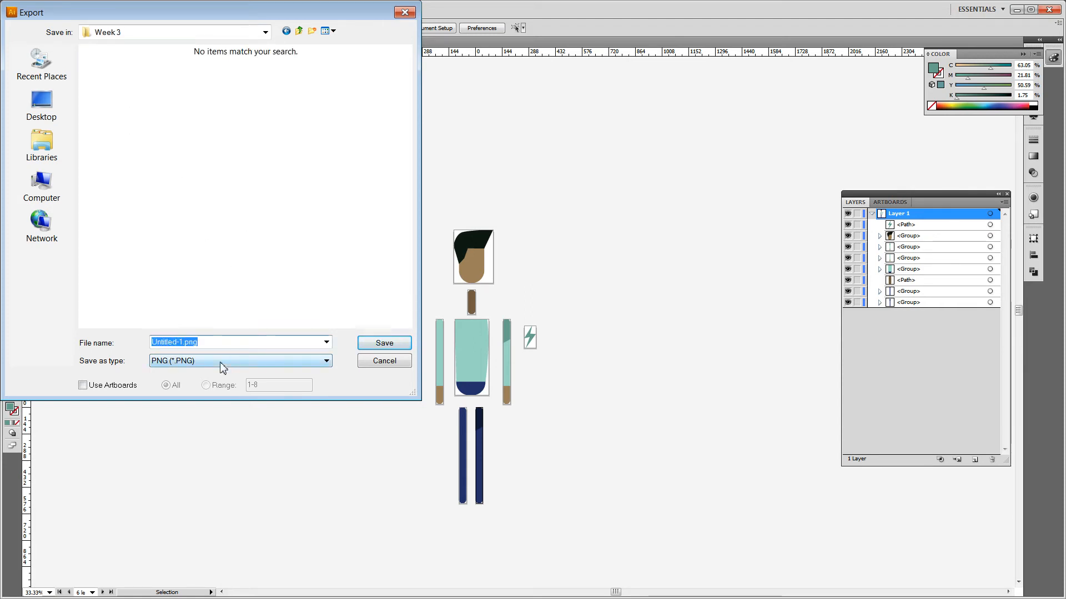
Step: Export all artboards as separate PNG files under the name character, at Medium (150 ppi) with a transparent background
{"action": "type", "text": "character"}
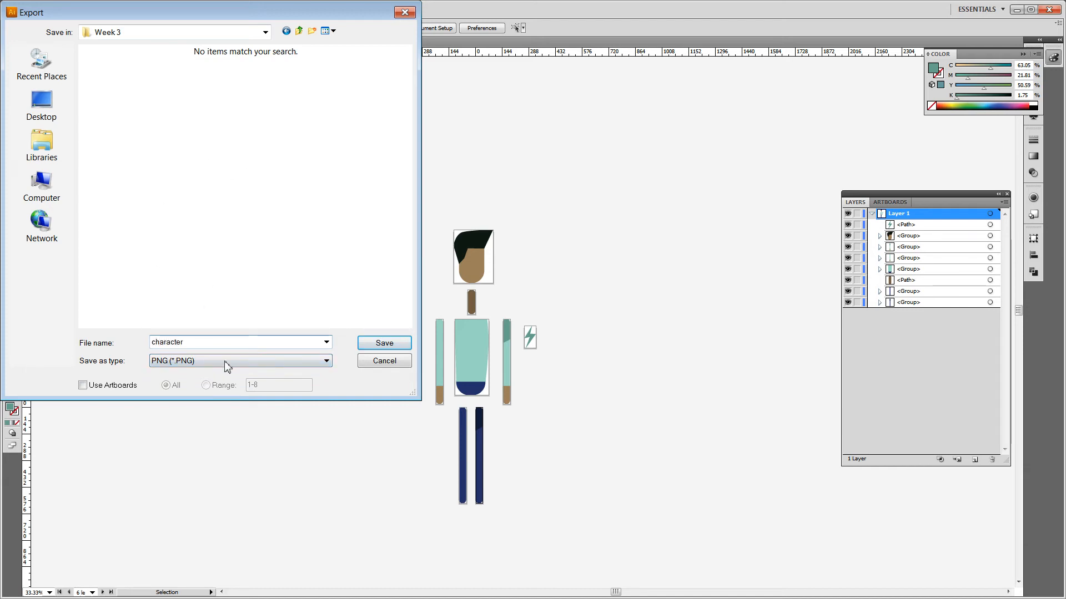
{"action": "left_click", "coordinate": [83, 385]}
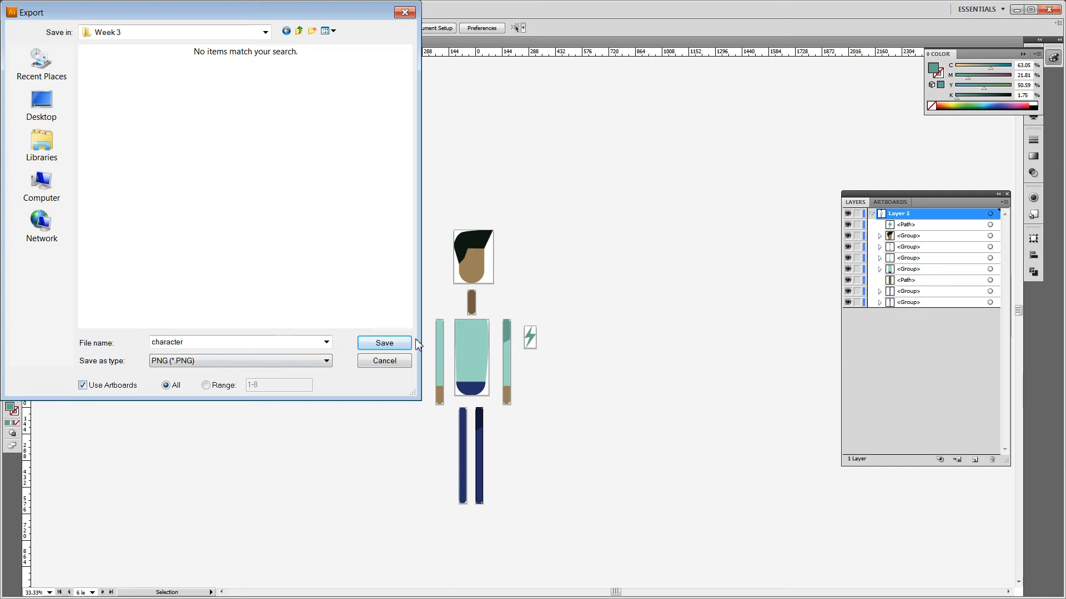
{"action": "left_click", "coordinate": [386, 344]}
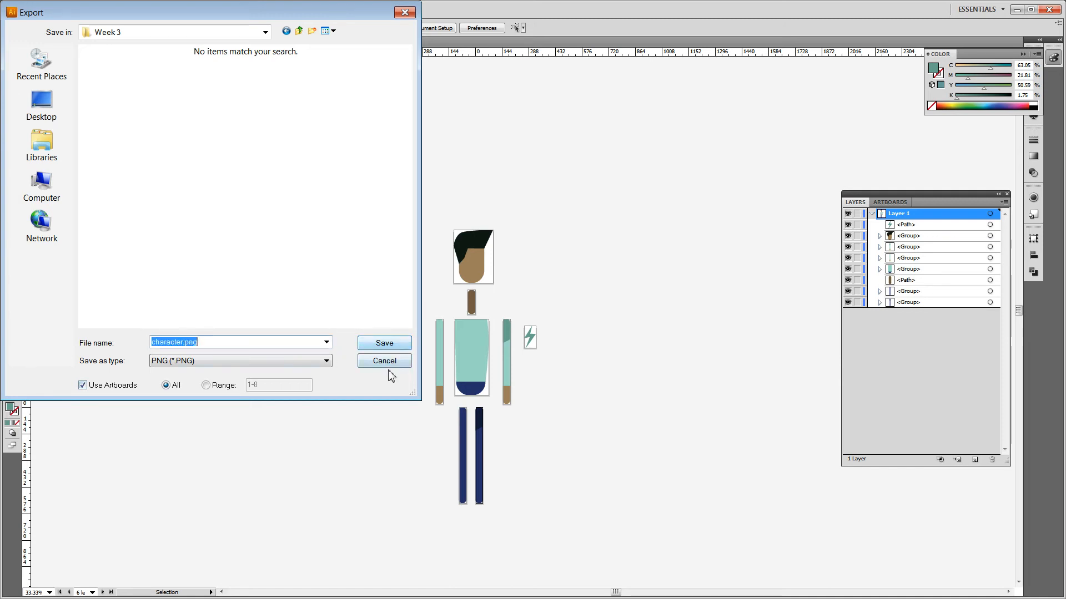
{"action": "left_click", "coordinate": [381, 344]}
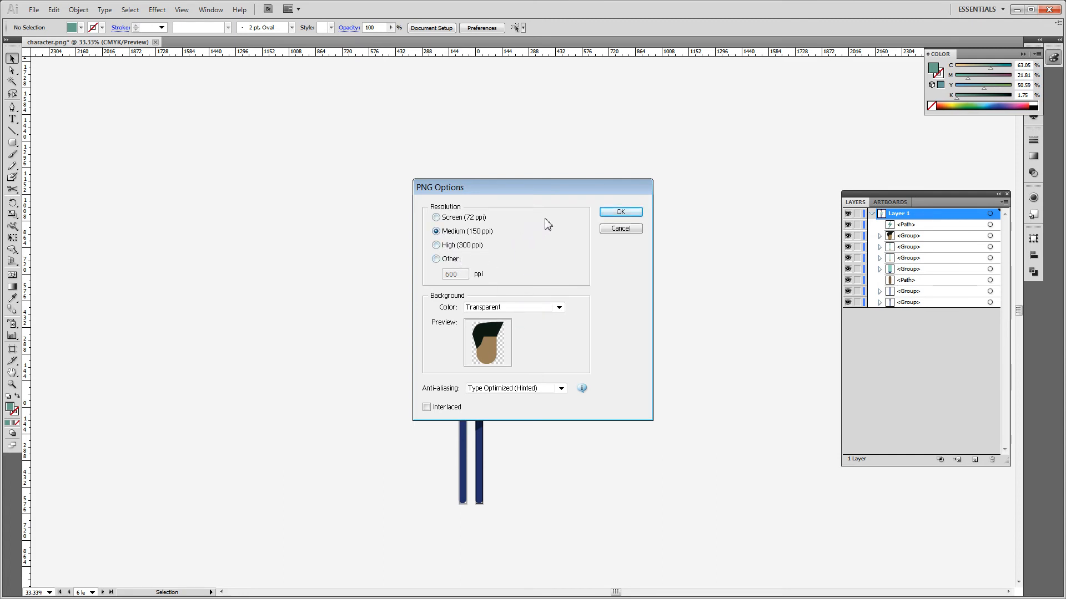
{"action": "left_click_drag", "start_coordinate": [586, 190], "coordinate": [726, 165]}
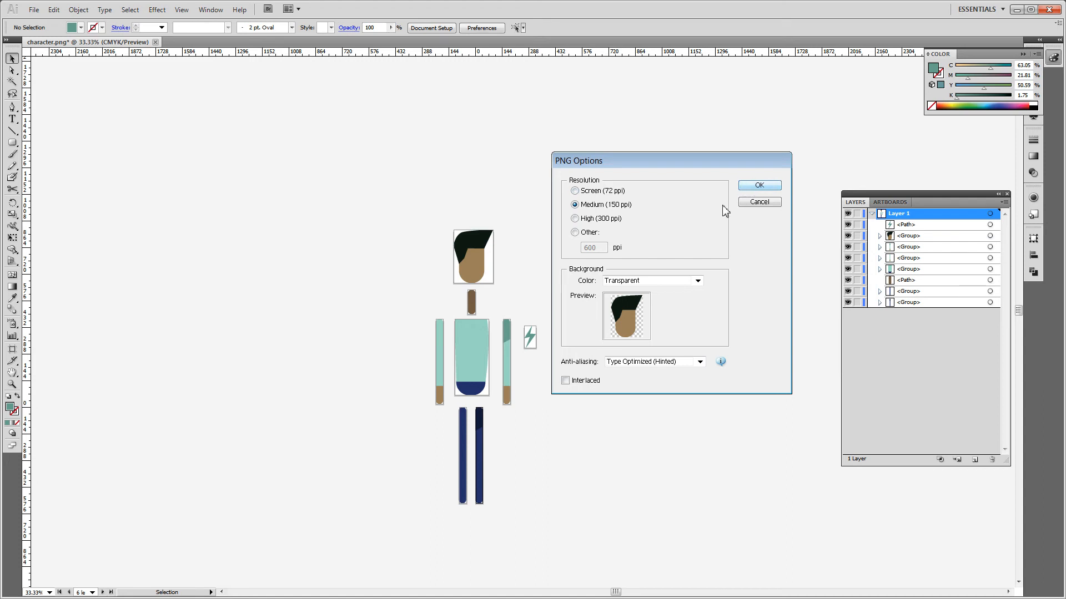
{"action": "left_click", "coordinate": [759, 185]}
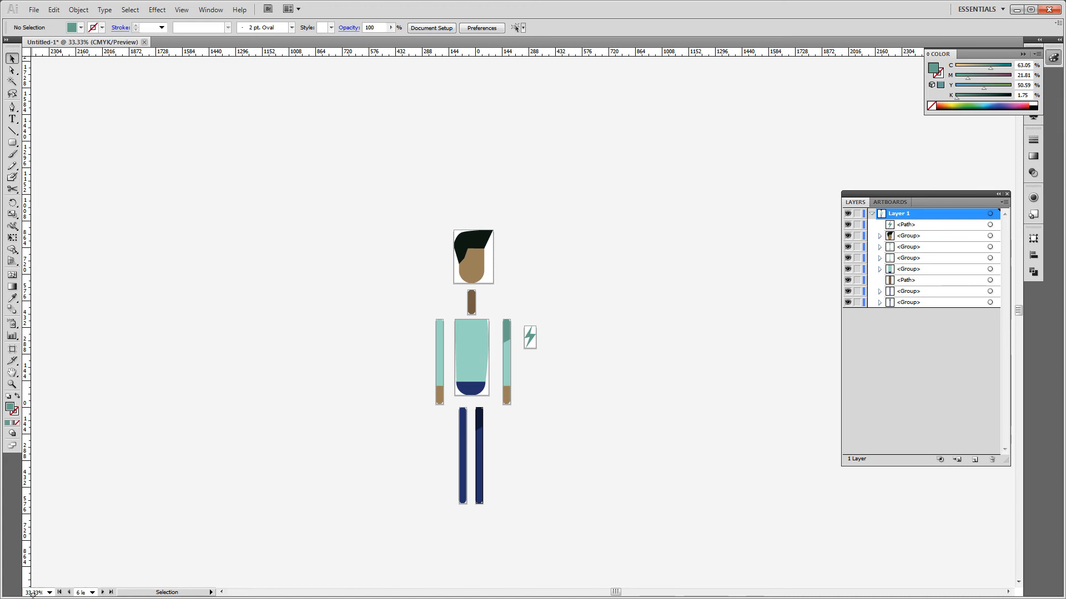
Step: Switch to Windows Explorer and go to the School folder in My Documents by way of the recent Dimensional Drawing 3D folder
{"action": "key", "text": "super"}
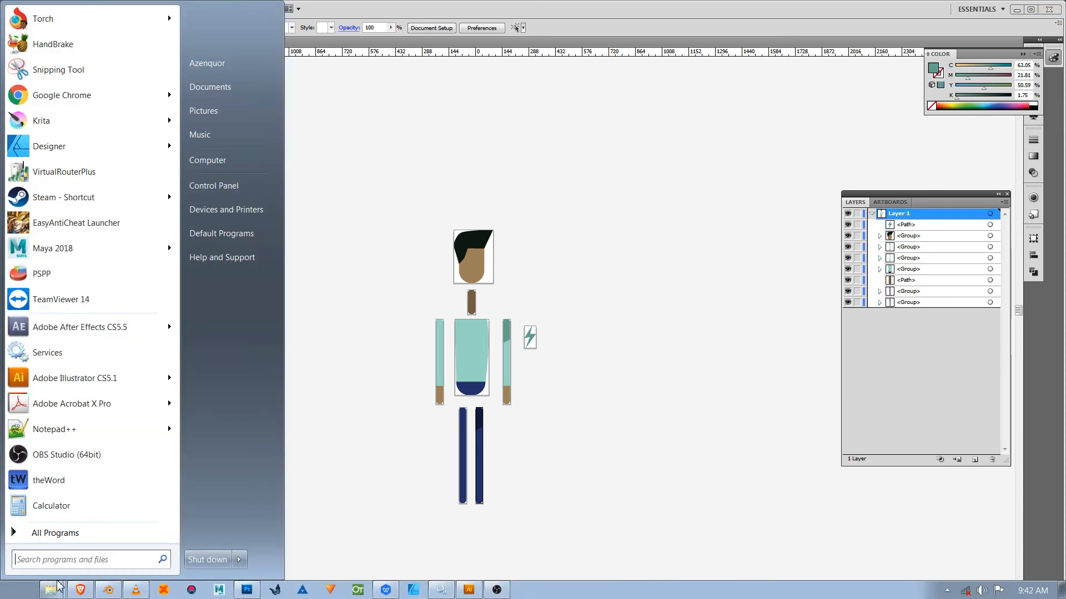
{"action": "left_click", "coordinate": [55, 590]}
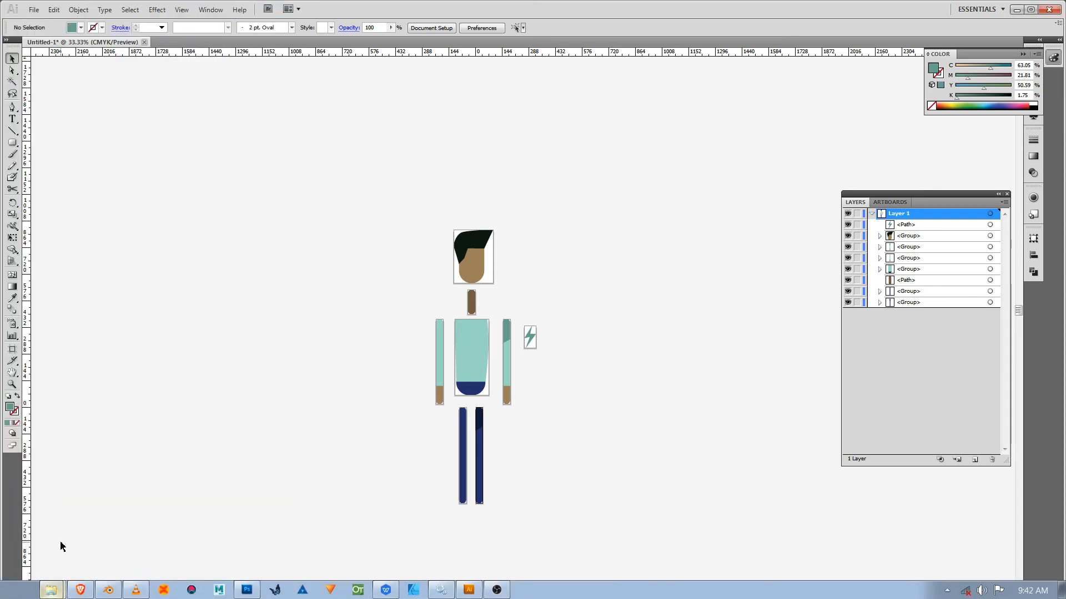
{"action": "left_click", "coordinate": [51, 589]}
{"action": "left_click", "coordinate": [88, 163]}
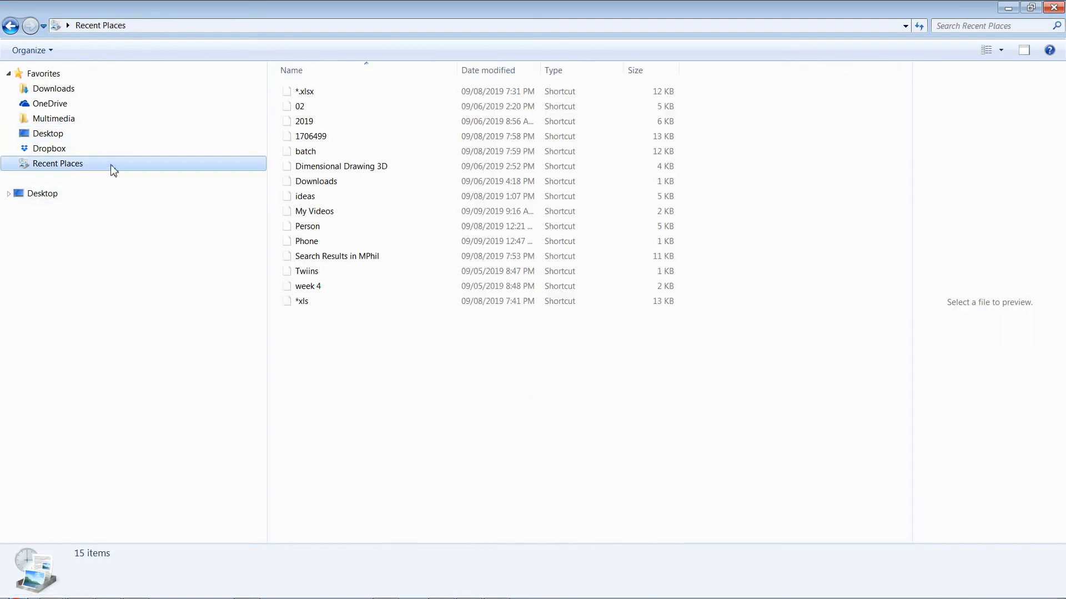
{"action": "left_click", "coordinate": [319, 287]}
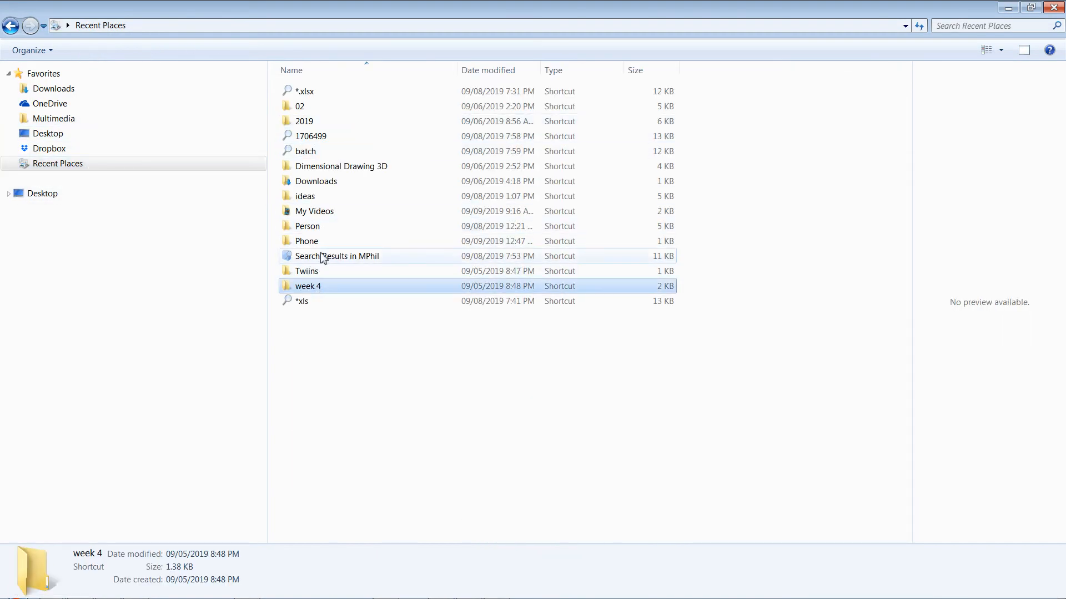
{"action": "double_click", "coordinate": [327, 166]}
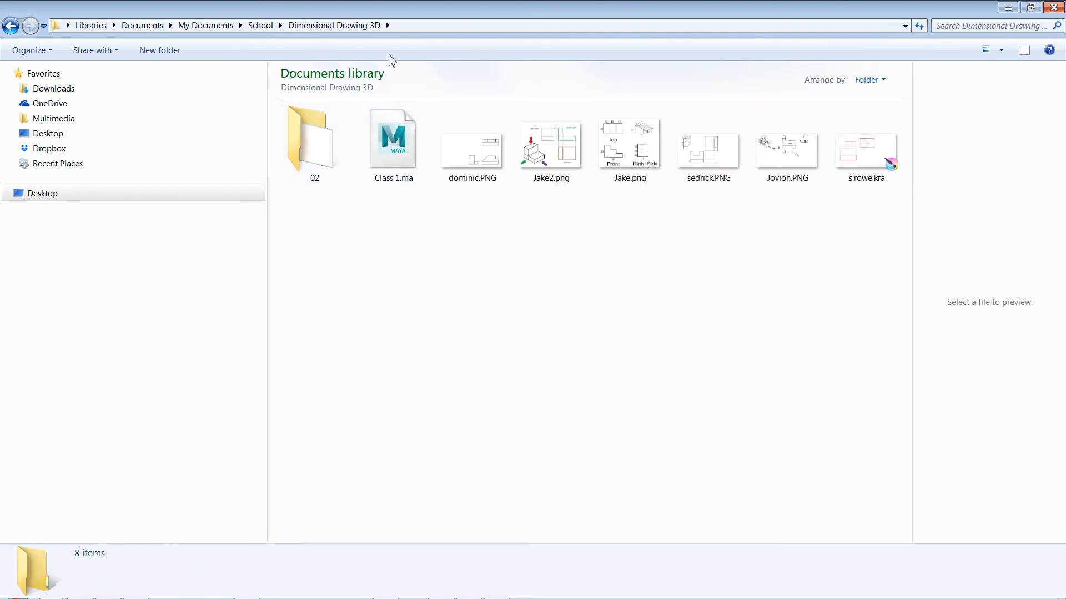
{"action": "left_click", "coordinate": [259, 26]}
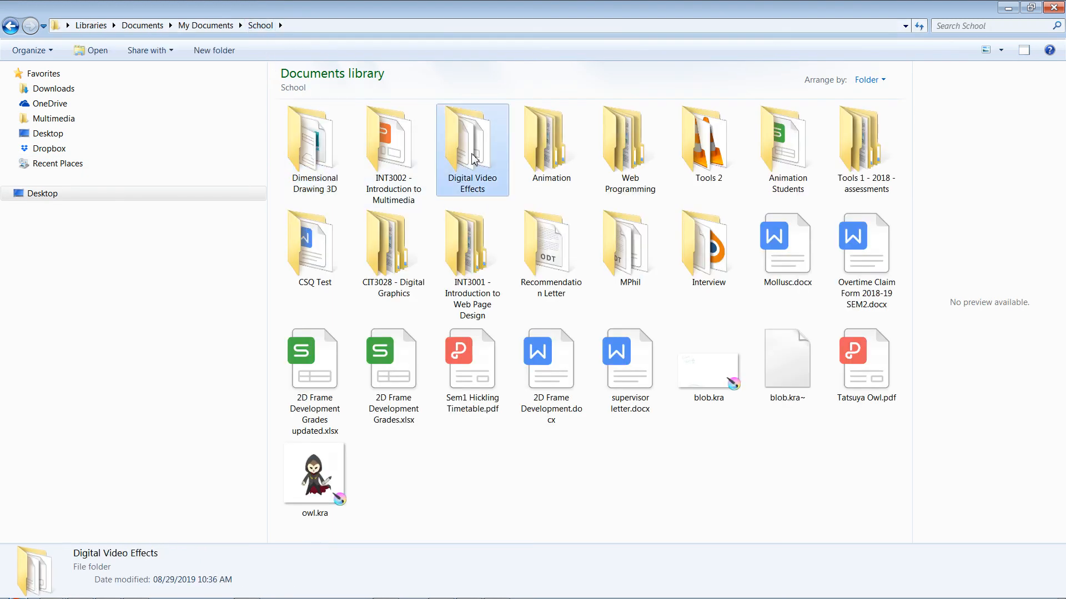
Step: Open the Week 3 folder under Digital Video Effects, 2019, and preview the exported character_bolt.png and character_head.png
{"action": "double_click", "coordinate": [472, 158]}
{"action": "double_click", "coordinate": [328, 159]}
{"action": "double_click", "coordinate": [311, 144]}
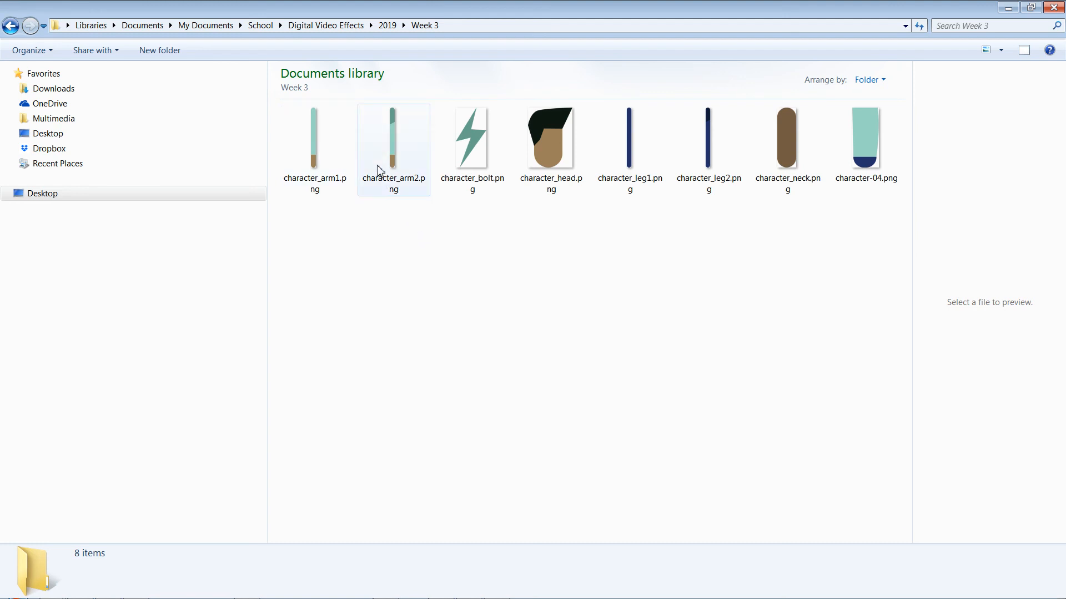
{"action": "left_click", "coordinate": [494, 180]}
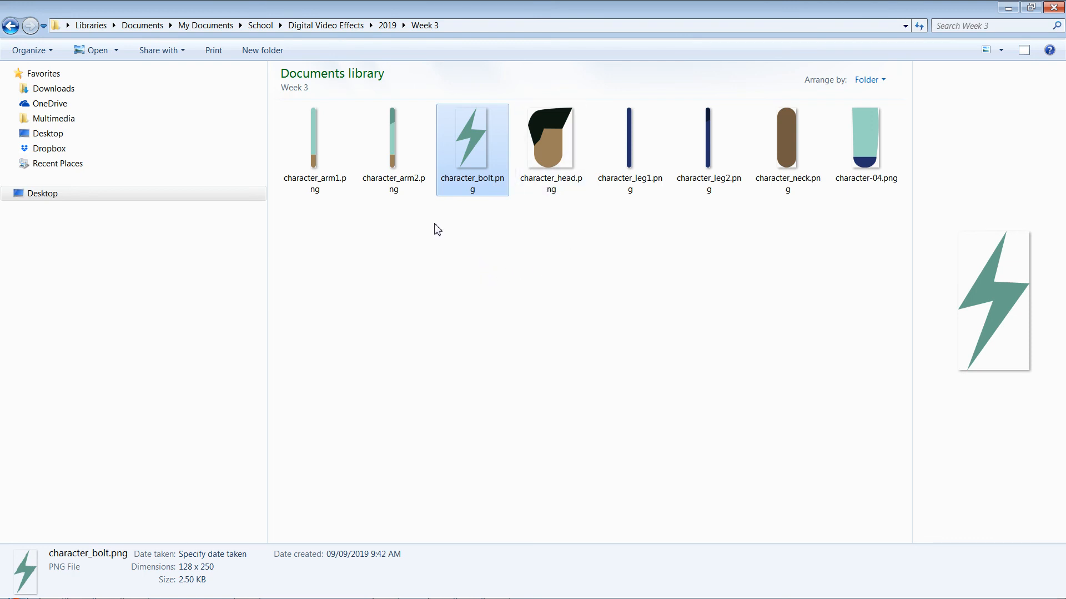
{"action": "left_click", "coordinate": [556, 160]}
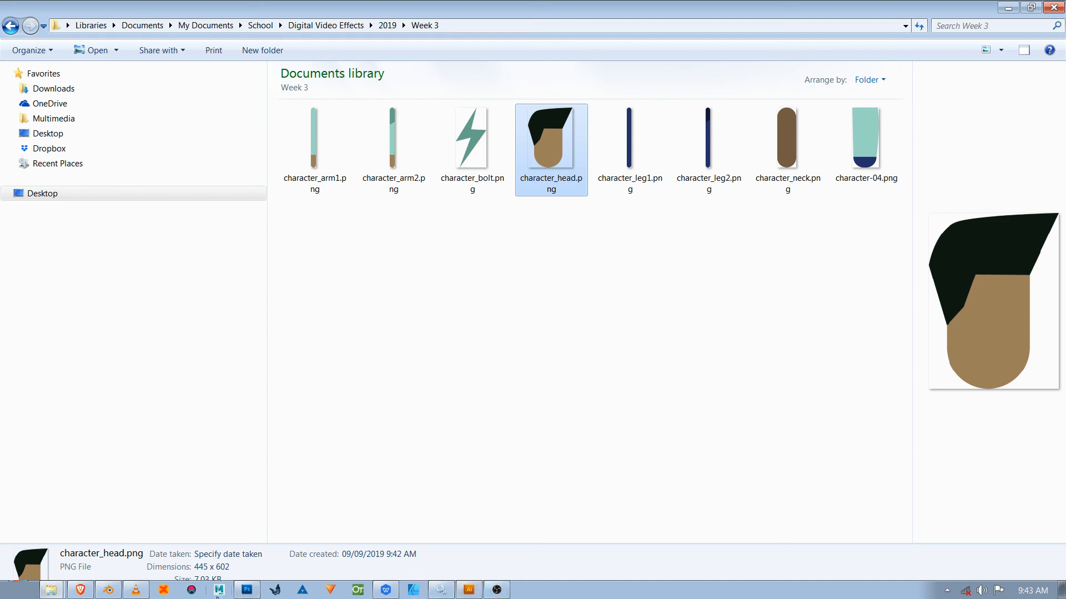
Step: Launch Adobe After Effects CS5.5 and return to the character document in Illustrator while it loads
{"action": "left_click", "coordinate": [24, 586]}
{"action": "left_click", "coordinate": [109, 336]}
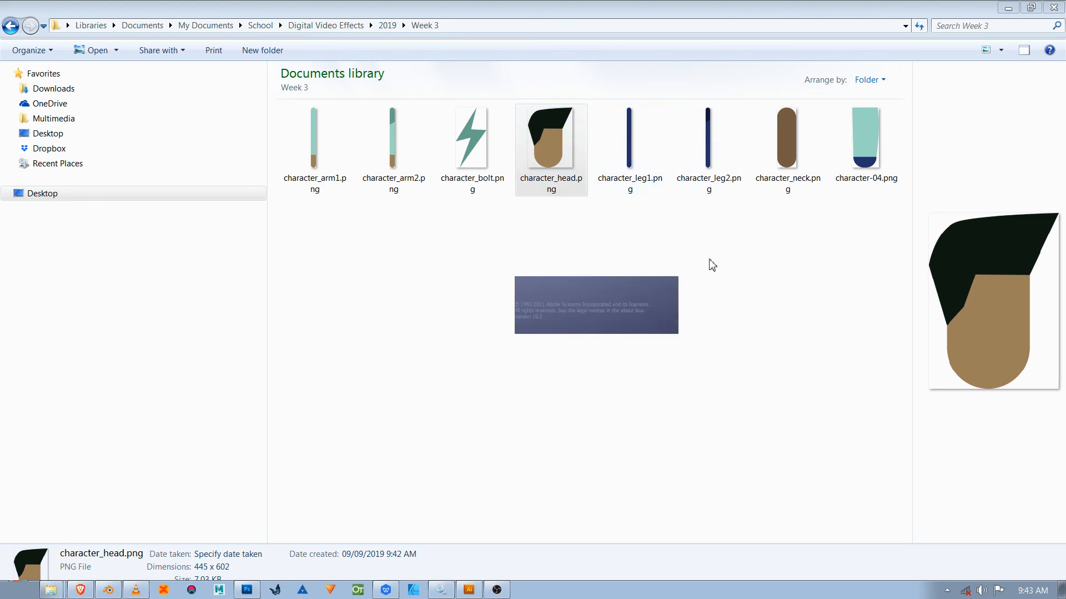
{"action": "key", "text": "alt+Tab"}
{"action": "key", "text": "alt+Tab"}
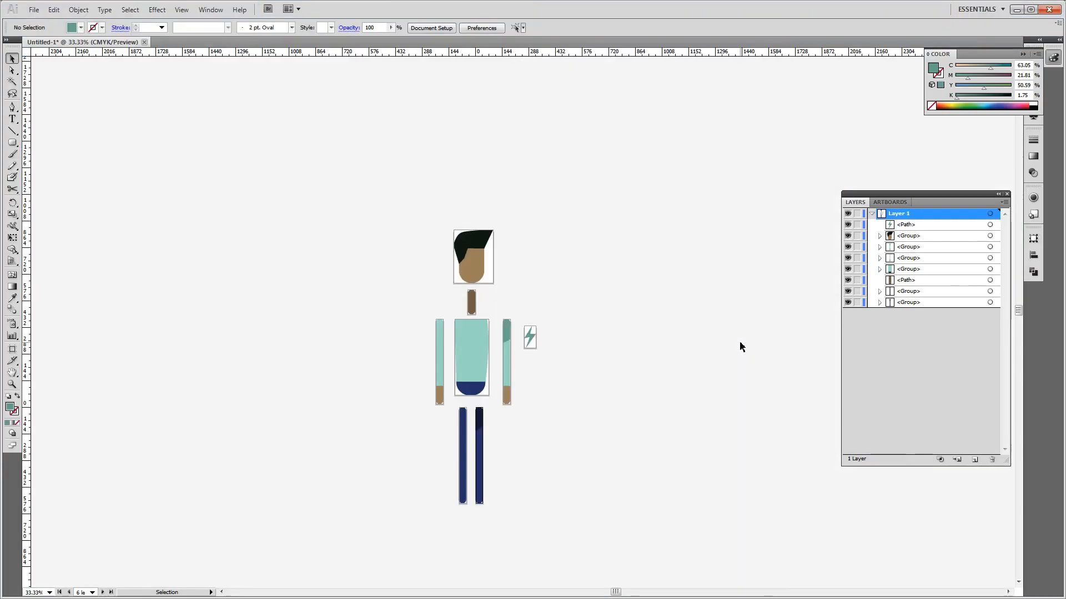